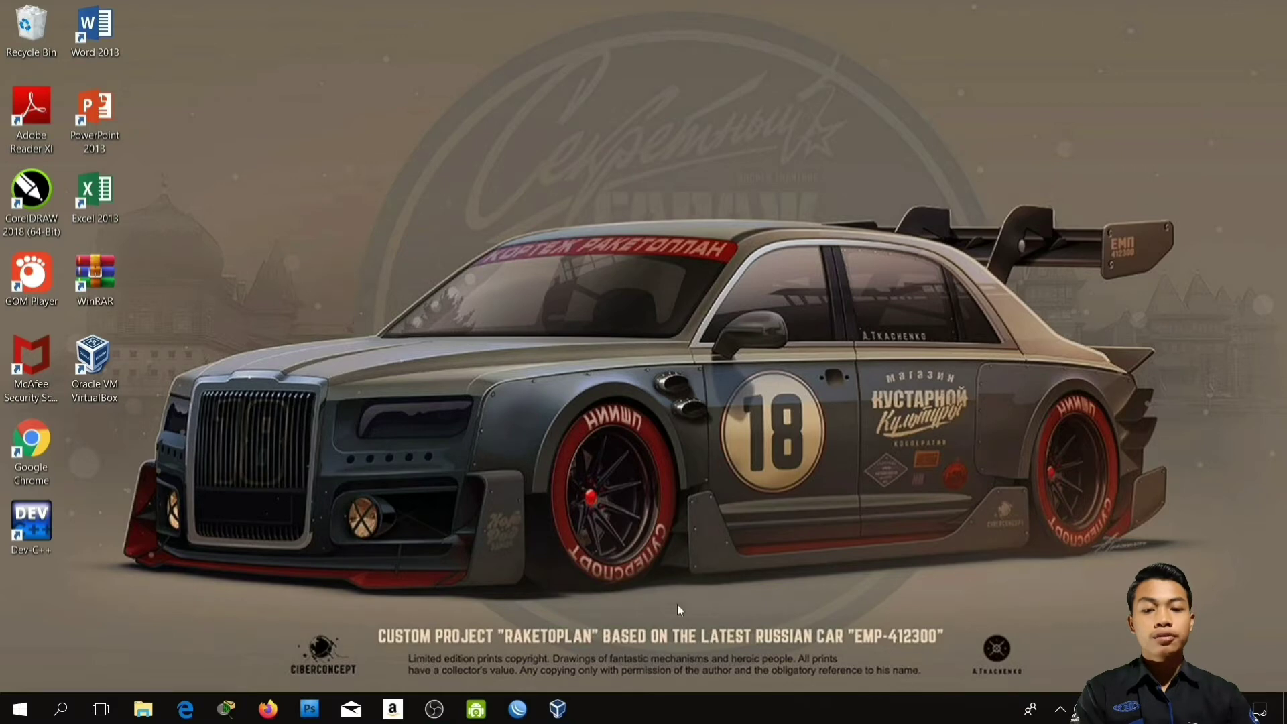
Step: Switch to VirtualBox, start the RouterOS-Mikrotik virtual machine and dismiss the keyboard capture notice
left_click(557, 709)
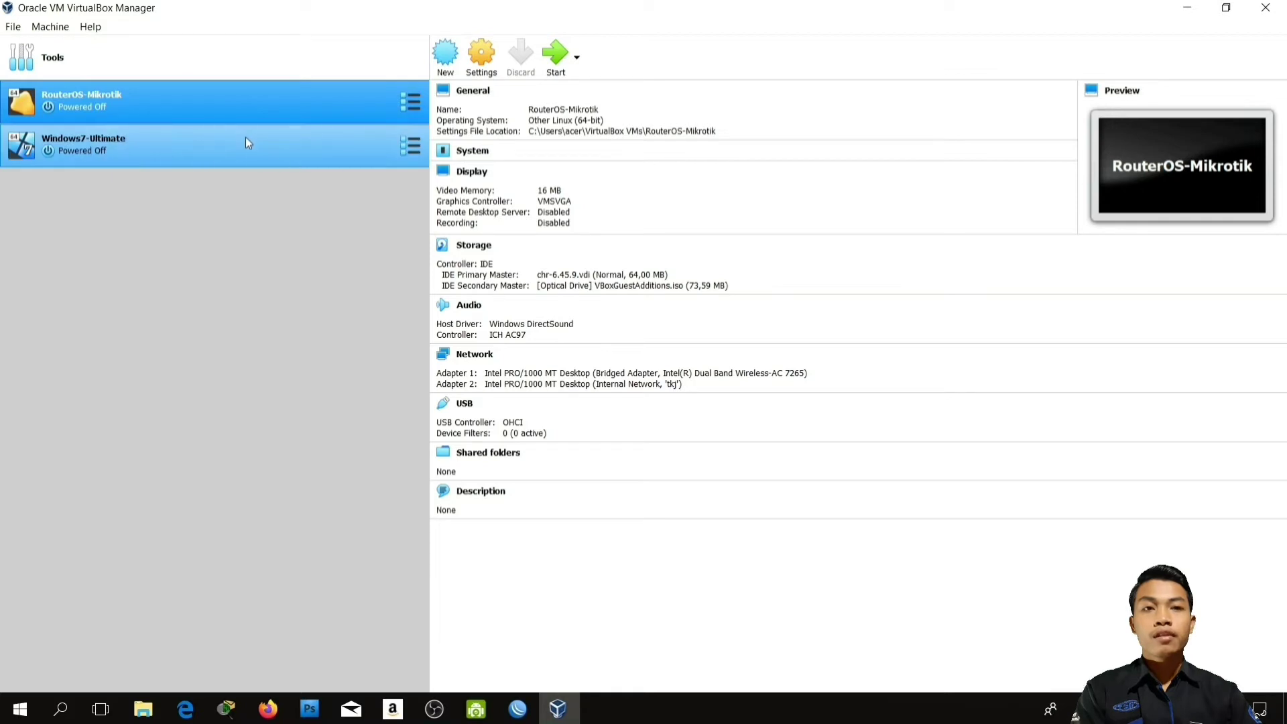
double_click(279, 103)
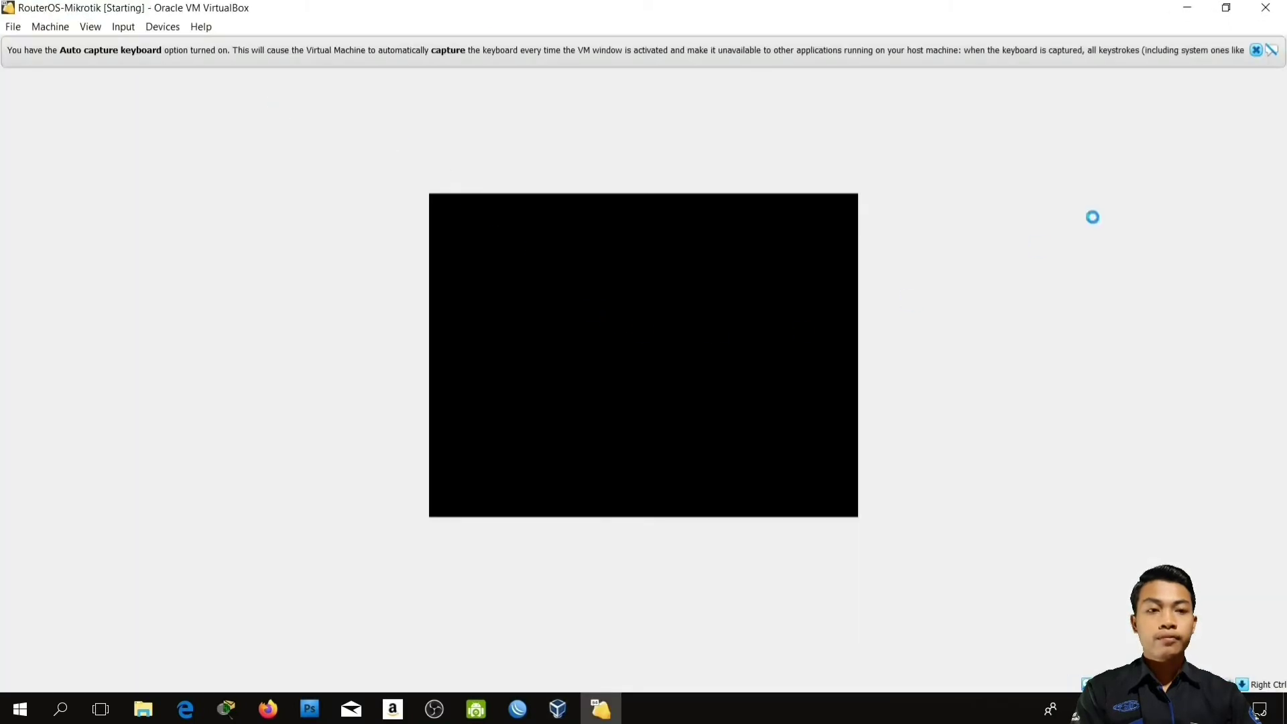
left_click(1256, 51)
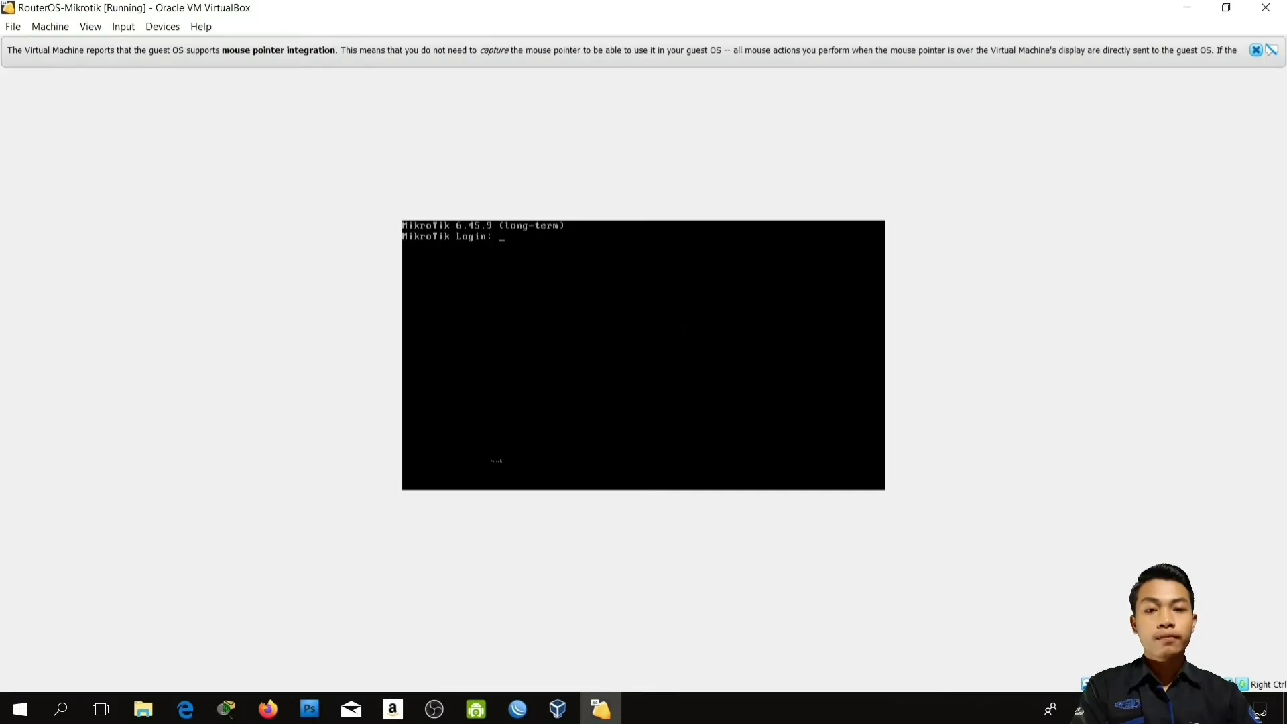
Step: Log in to the RouterOS console as admin with a blank password, dismiss the remaining notice and minimize the machine's window
type("dmi")
key("Return")
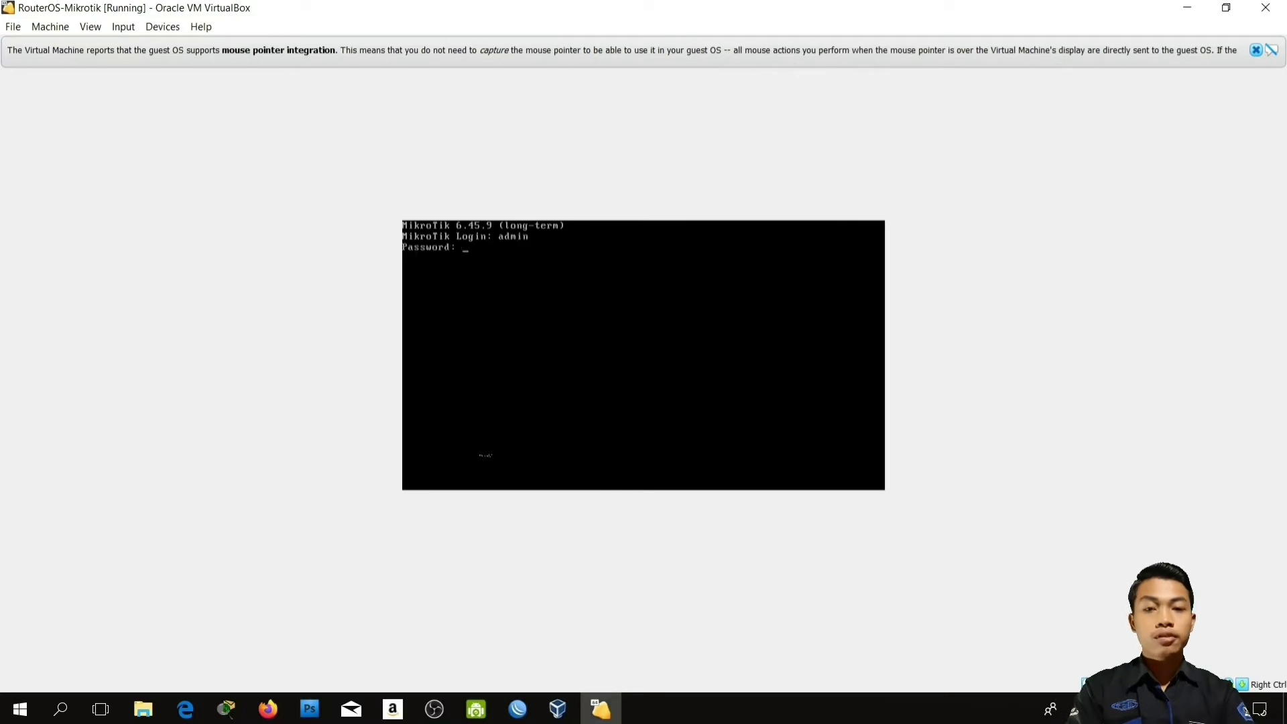
key("Return")
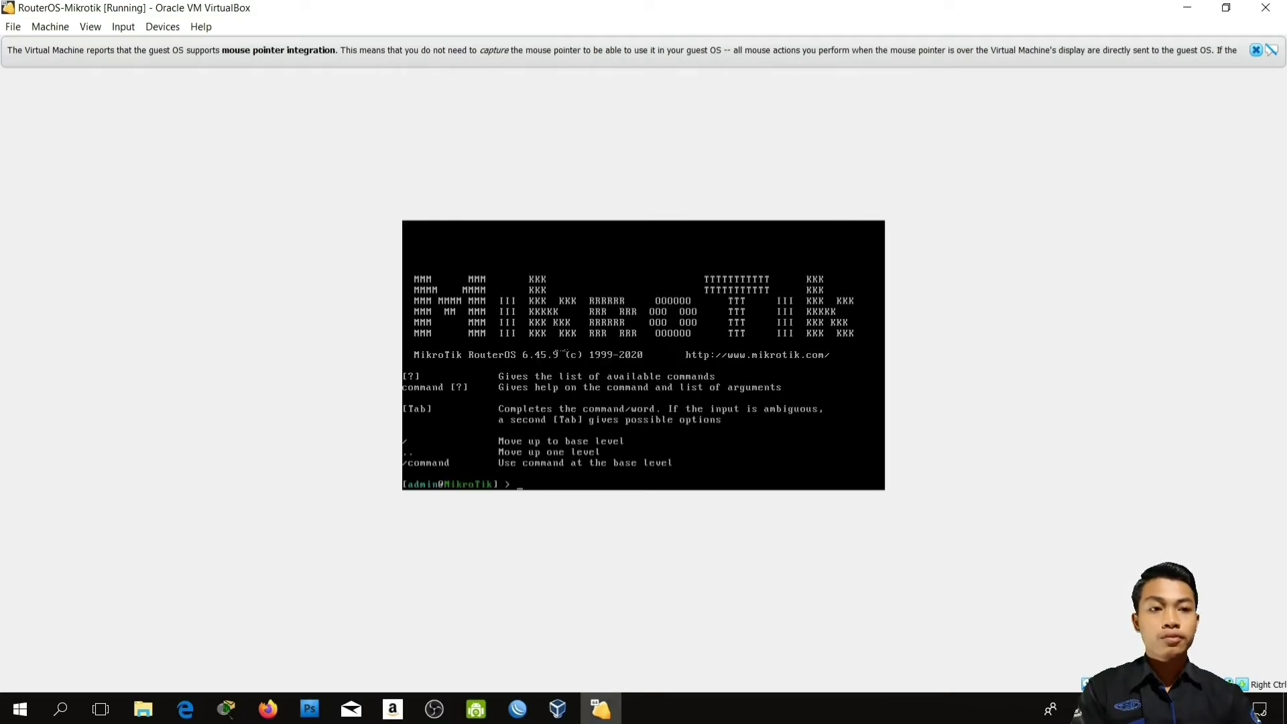
left_click(1257, 51)
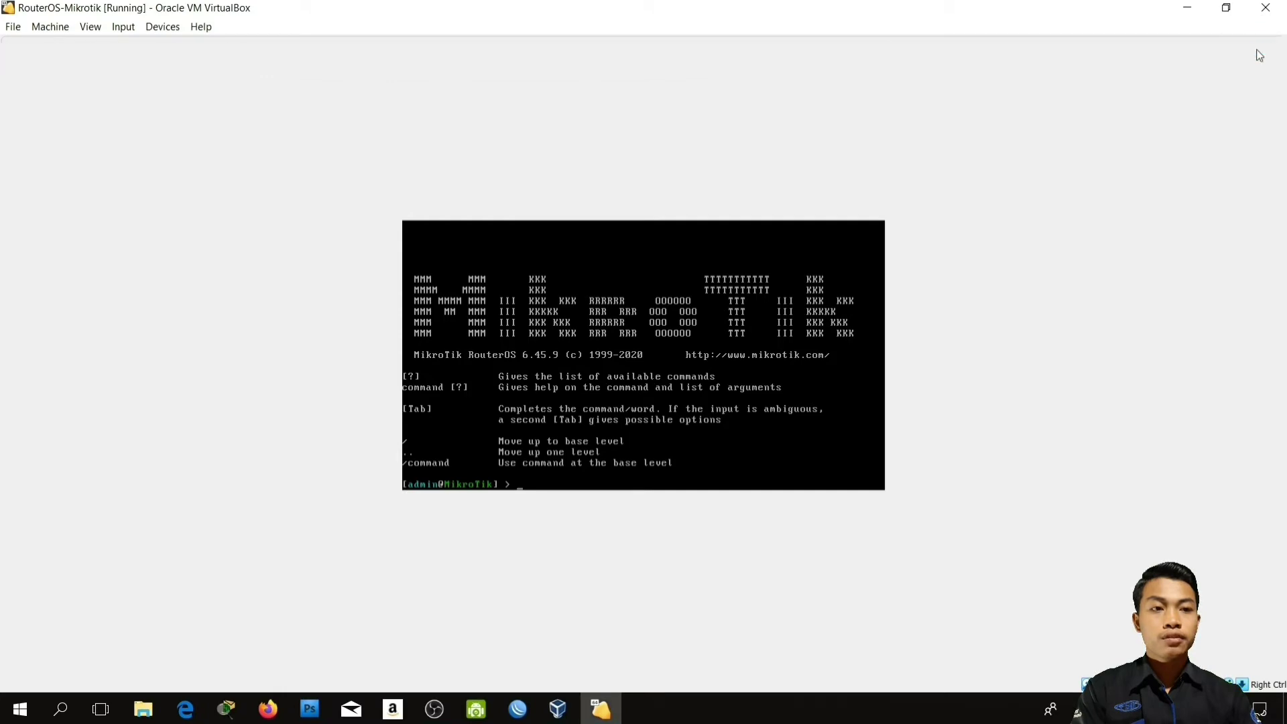
left_click(1186, 8)
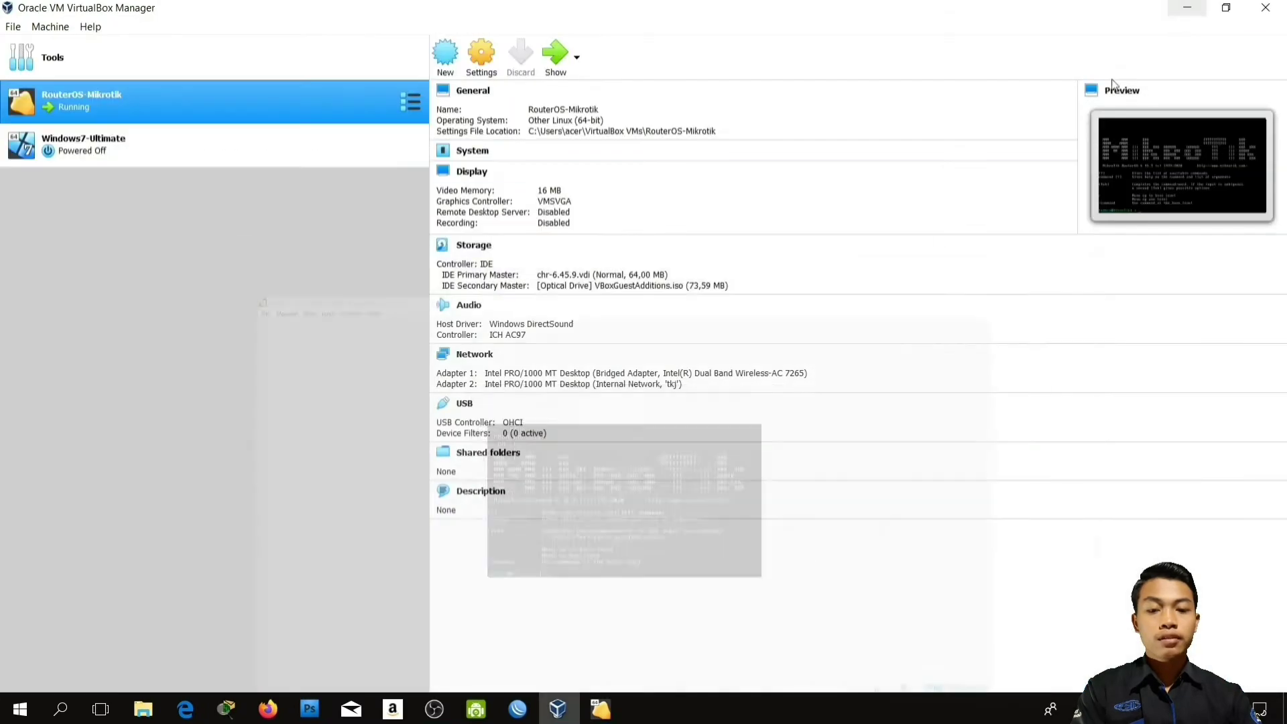
Step: Switch to WinBox, maximize it, refresh the neighbor list and connect to the MikroTik CHR router as admin
left_click(518, 711)
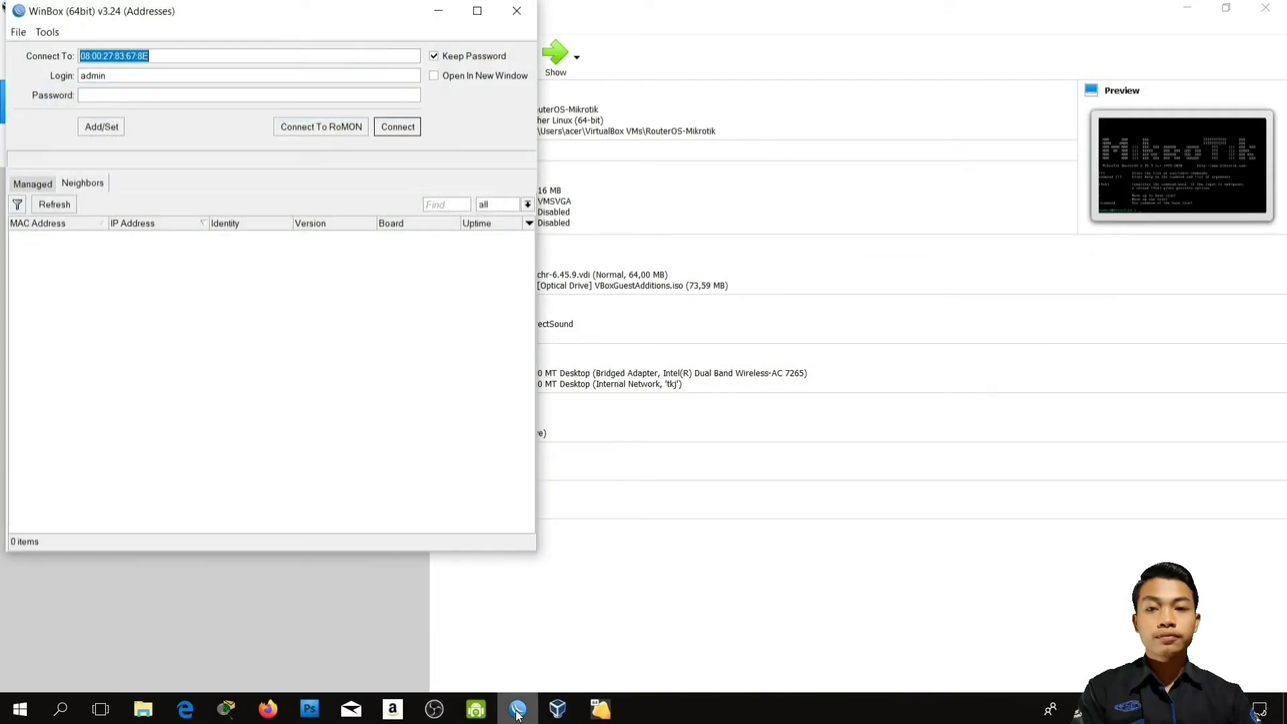
left_click(477, 11)
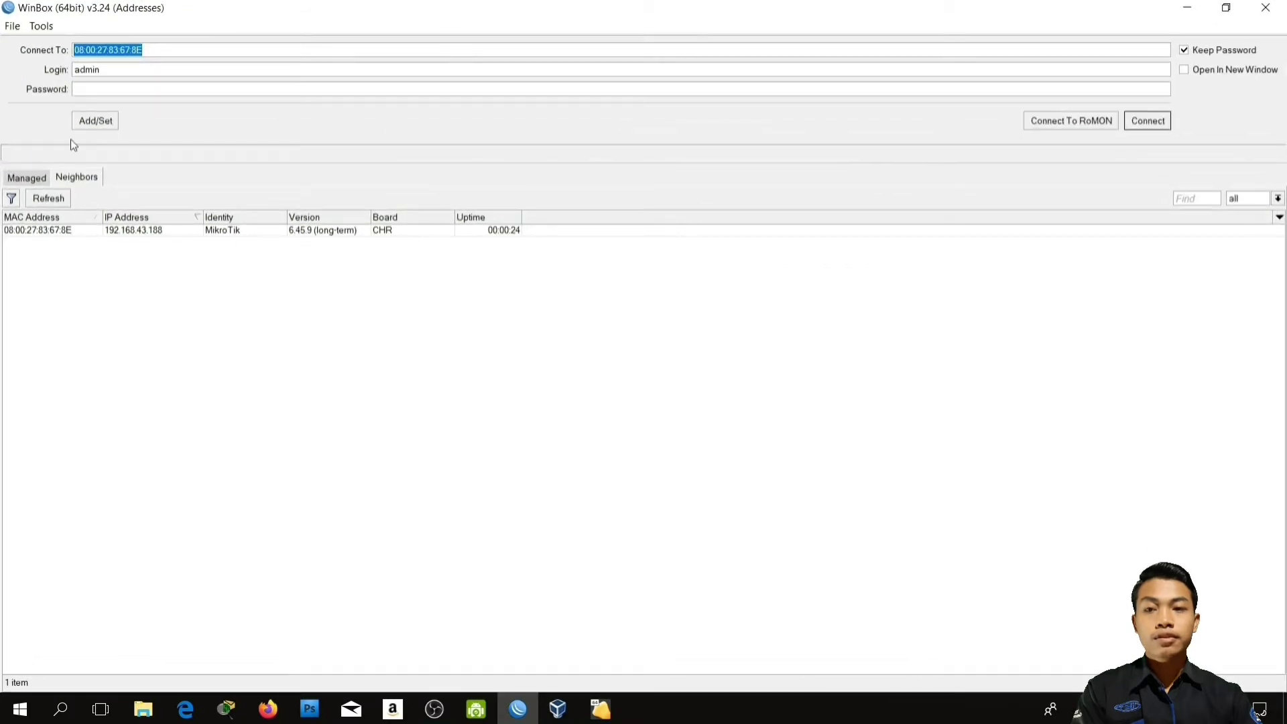
left_click(53, 199)
left_click(54, 203)
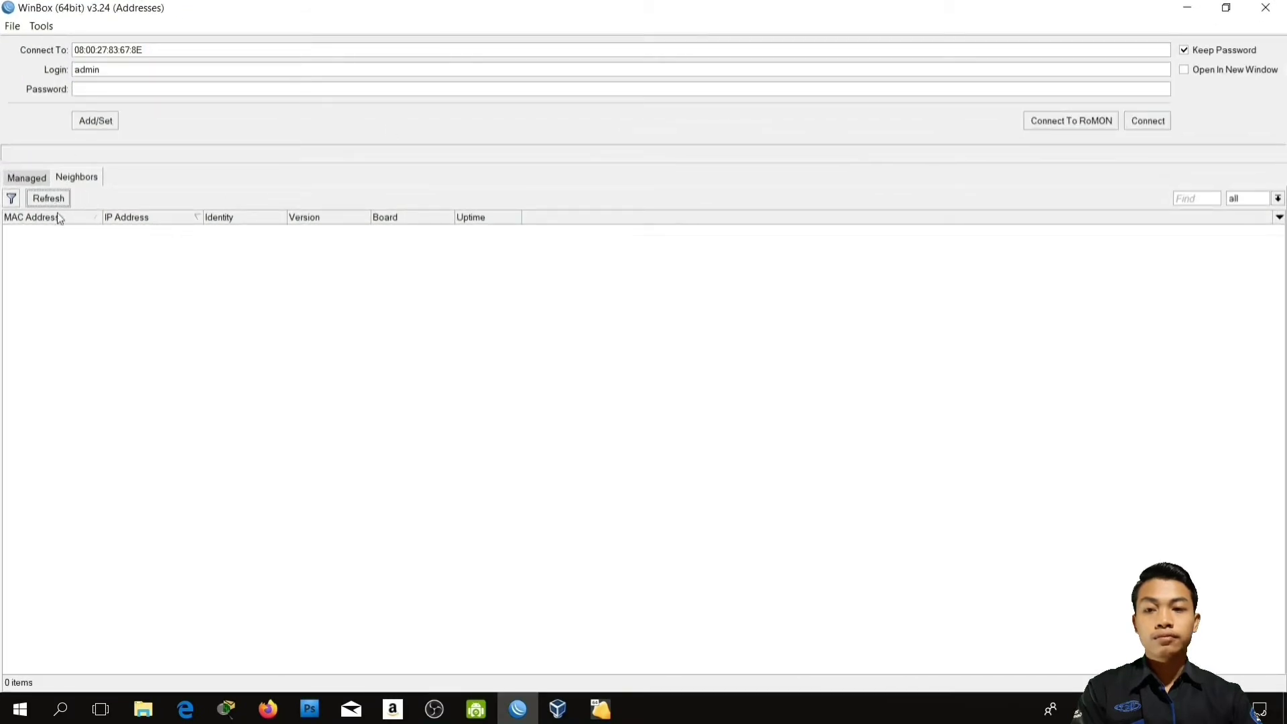
left_click(66, 229)
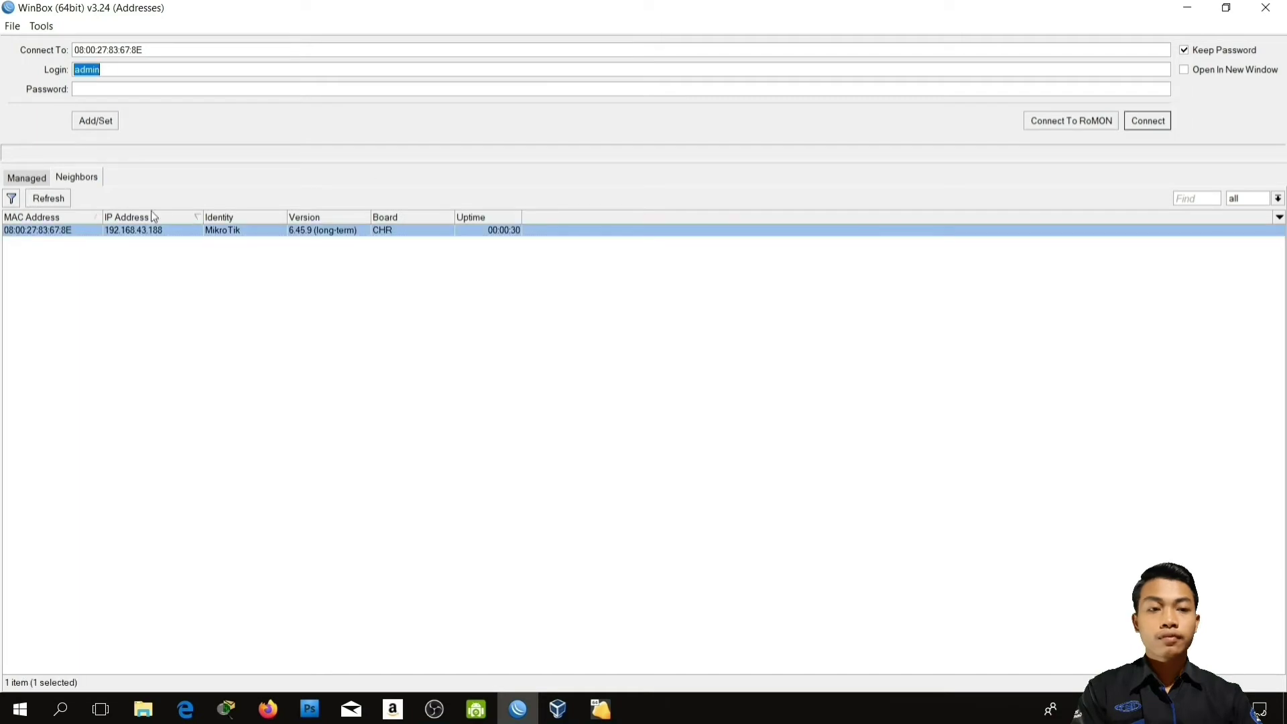
left_click(1148, 123)
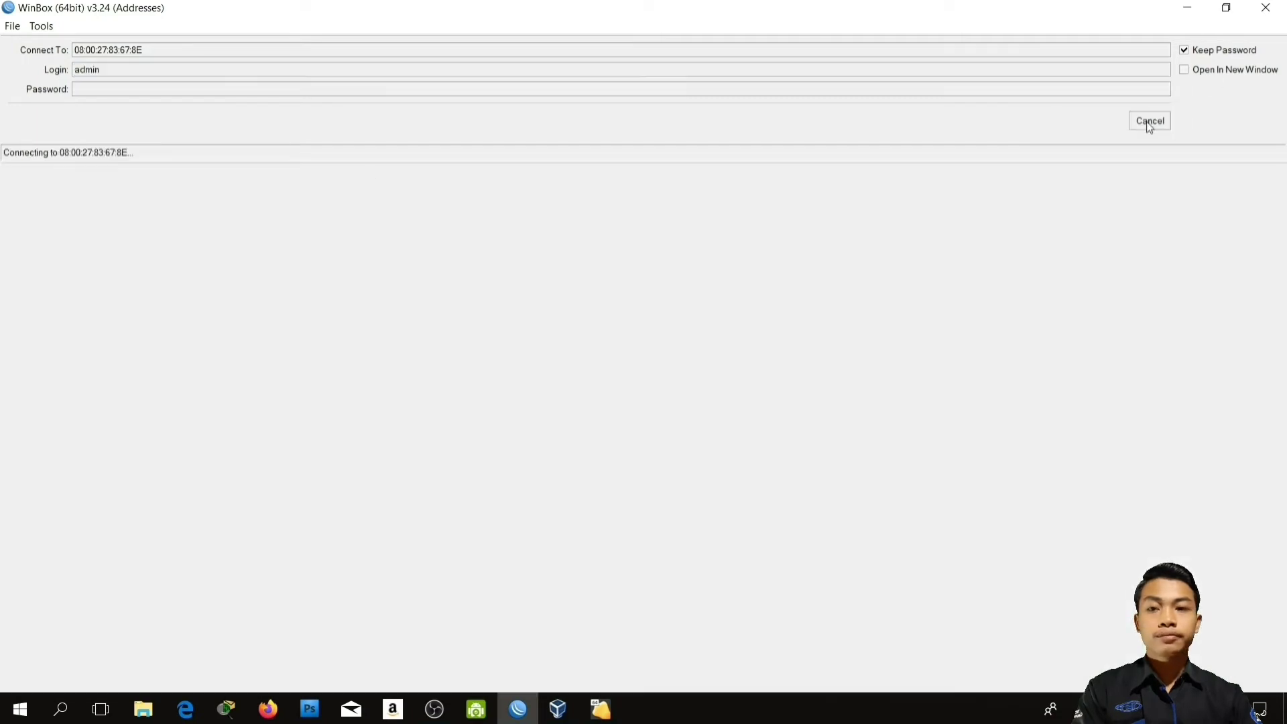
Step: Remove the DHCP client entry on ether1 and close the DHCP client list
left_click(68, 182)
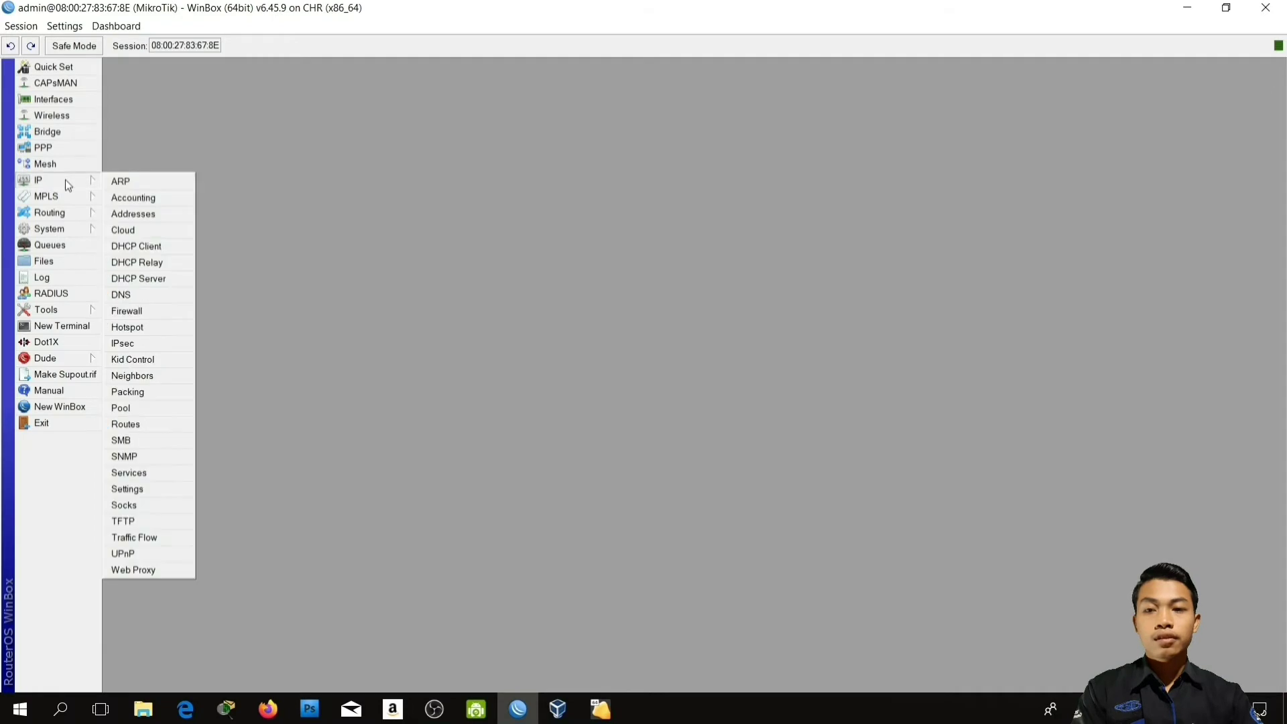
left_click(179, 251)
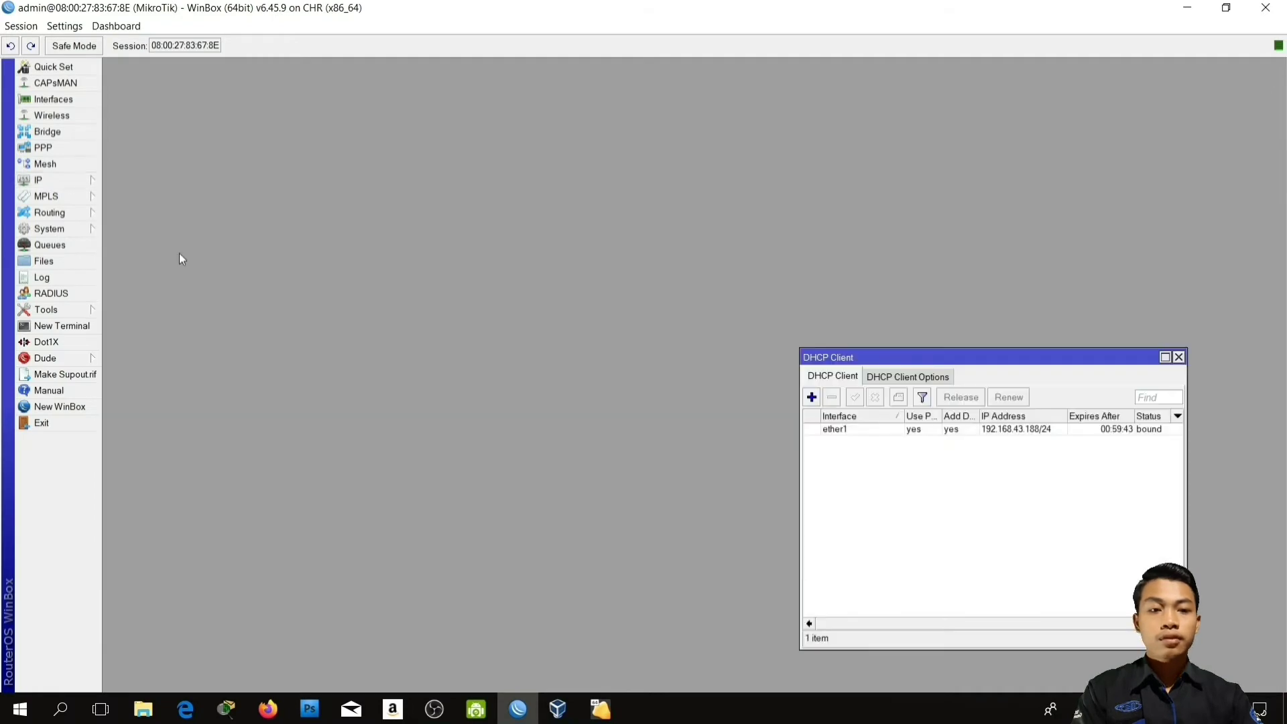
left_click(994, 432)
left_click(875, 397)
left_click(833, 397)
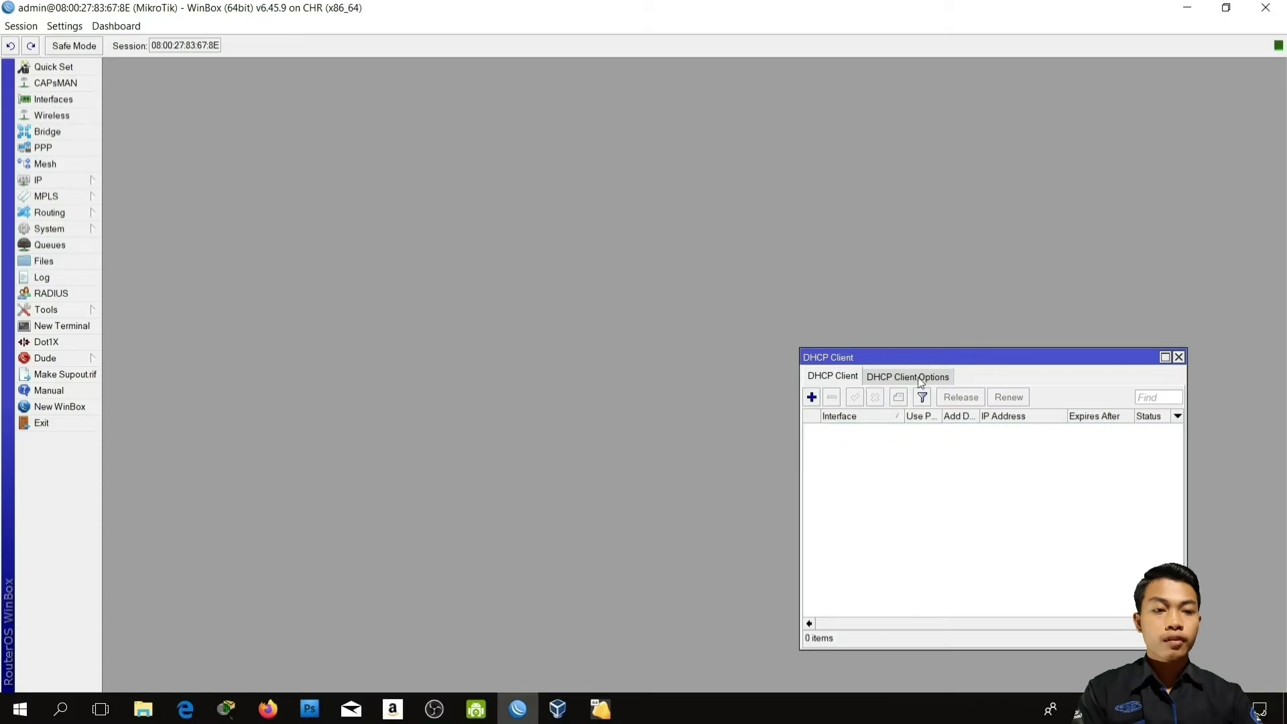
left_click(1178, 357)
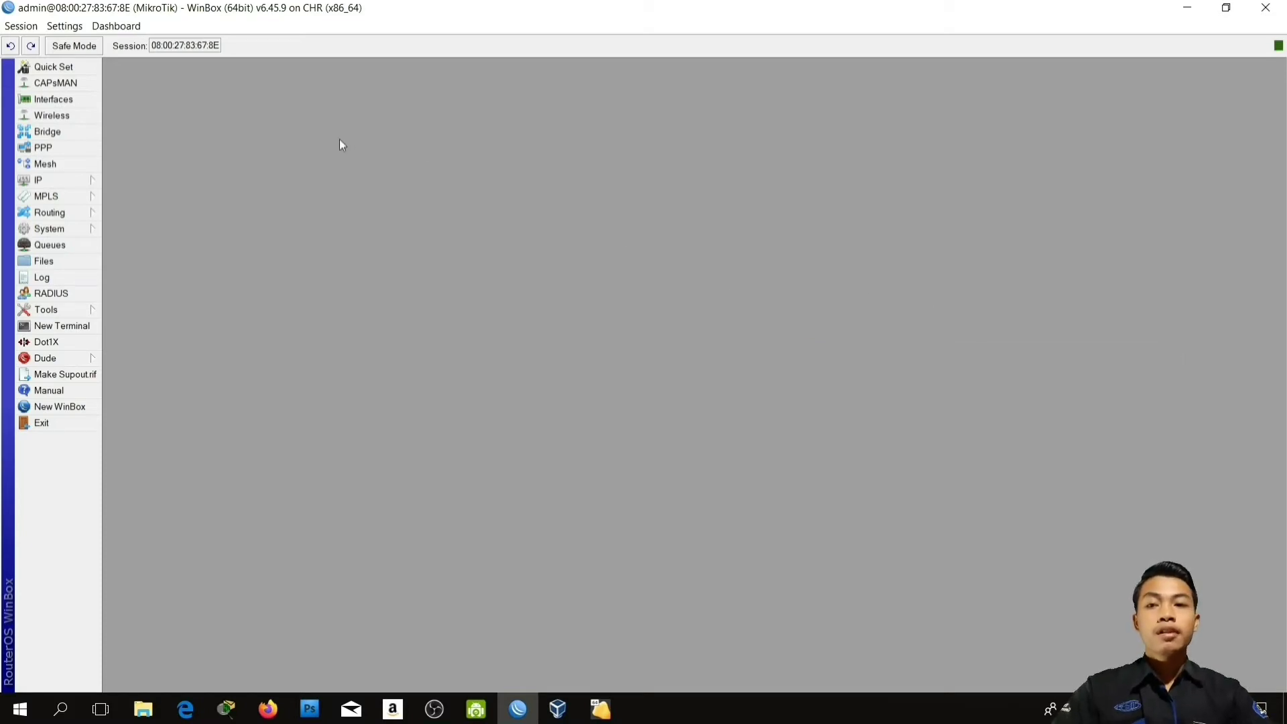
Step: Create a new bridge interface named bridge-WAN, keeping the other settings at their defaults
left_click(48, 130)
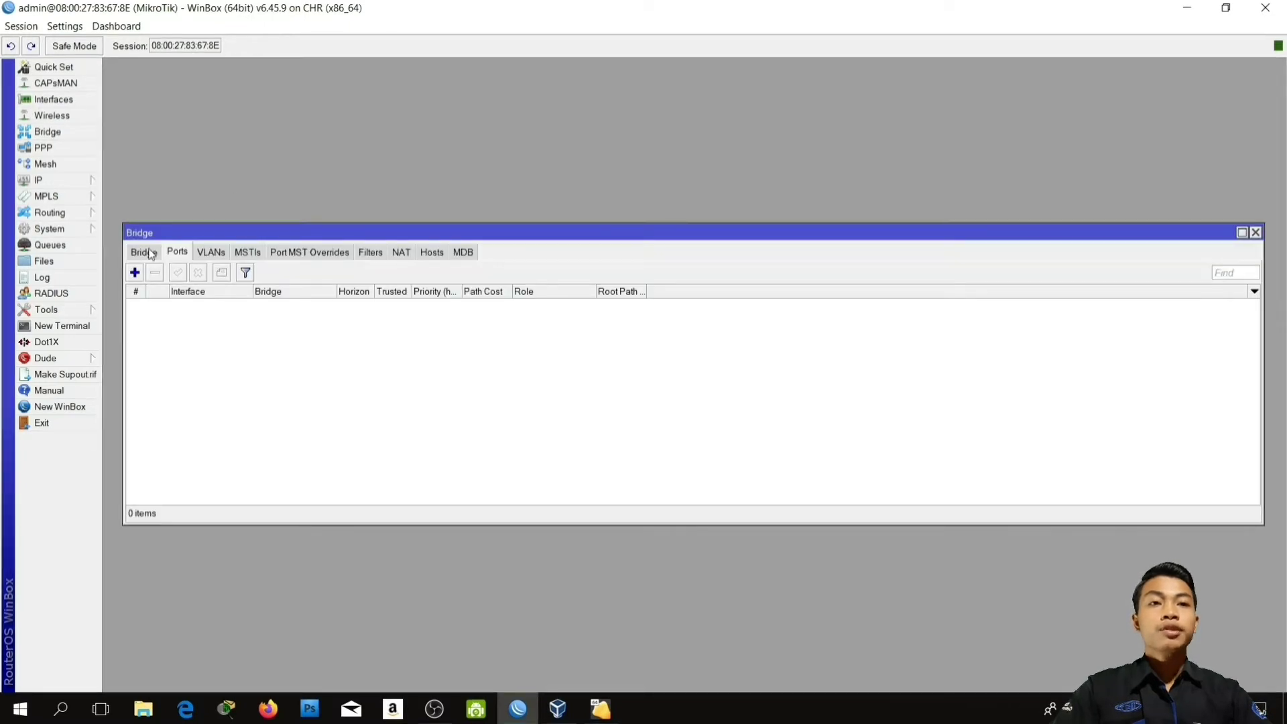
left_click(136, 272)
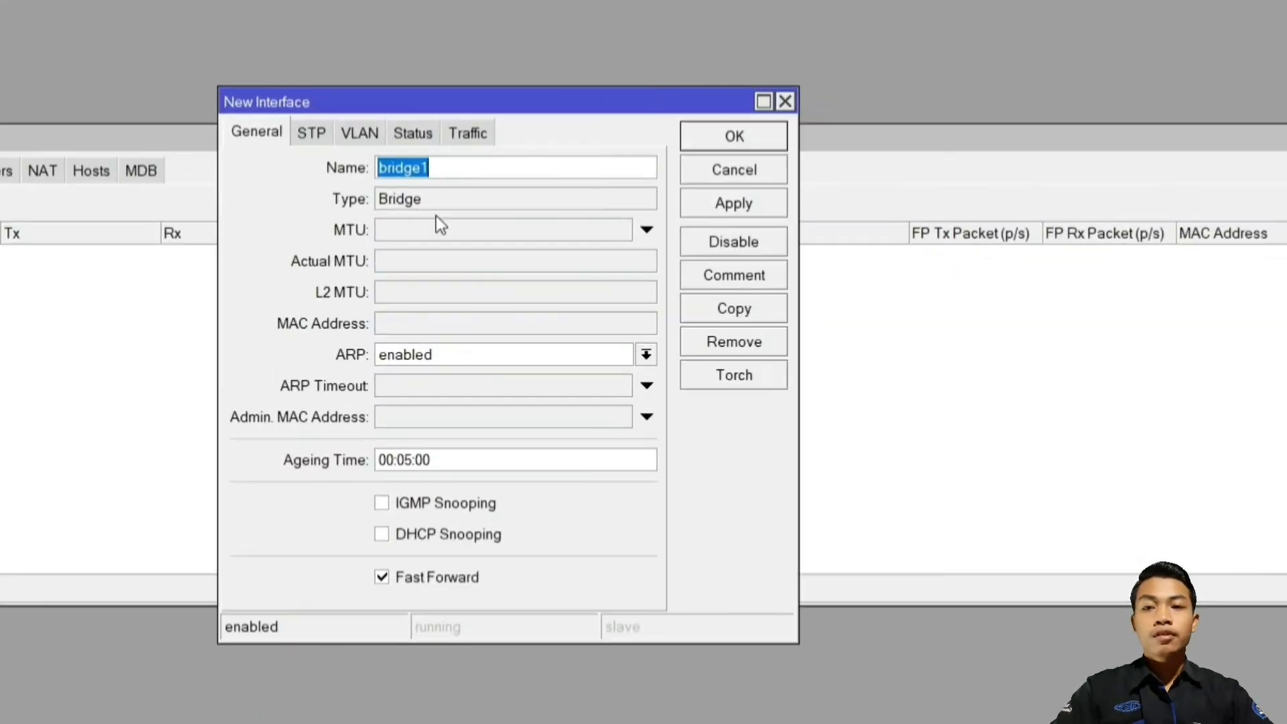
left_click(557, 175)
key("BackSpace")
type("-WAN")
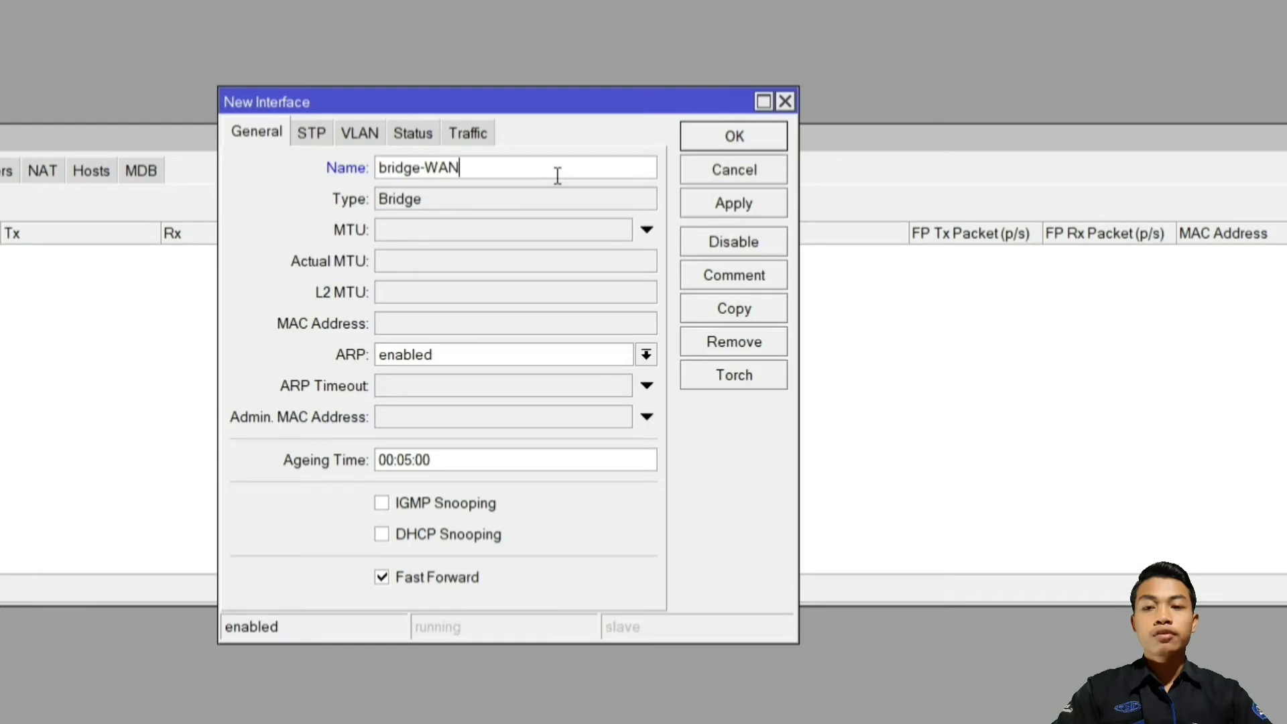
left_click(734, 203)
left_click(734, 136)
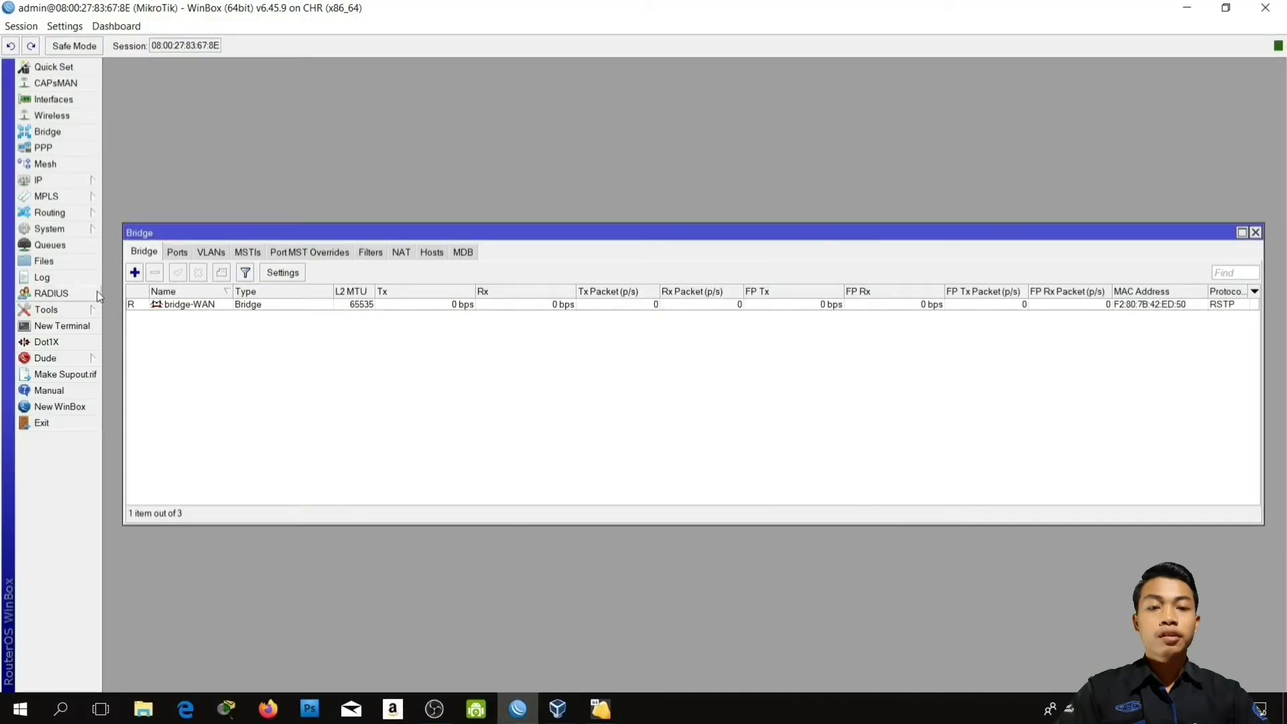
Step: Create a second bridge interface named bridge-LAN with default settings
left_click(135, 272)
left_click(694, 248)
key("BackSpace")
type("-LA")
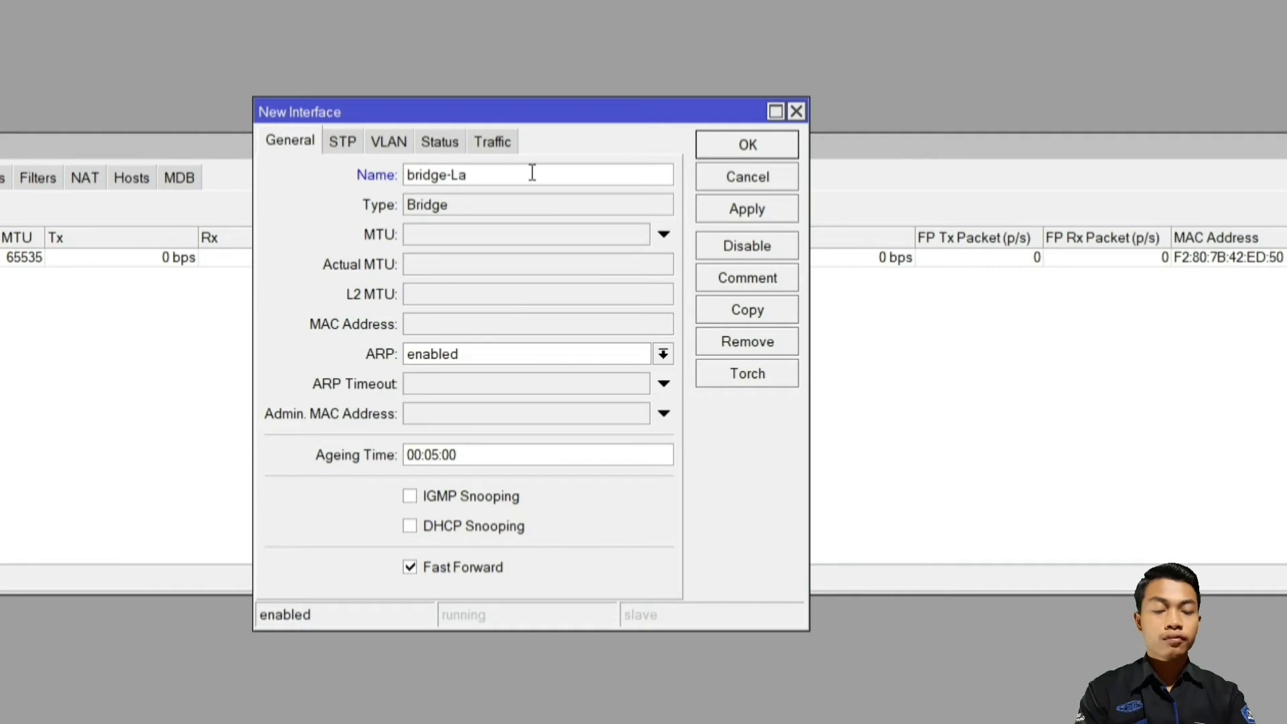
type("N")
left_click(770, 209)
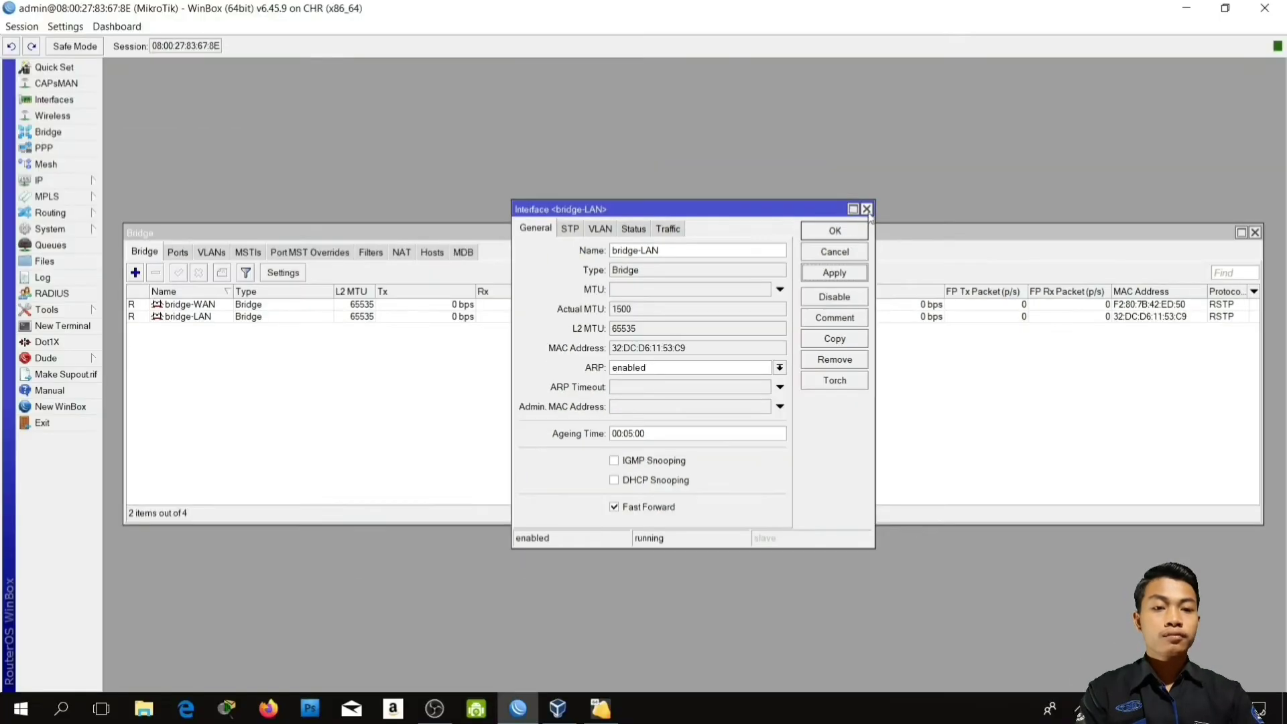
left_click(749, 145)
Step: Add ether1 as a port of bridge-WAN and reconnect to the router
left_click(177, 252)
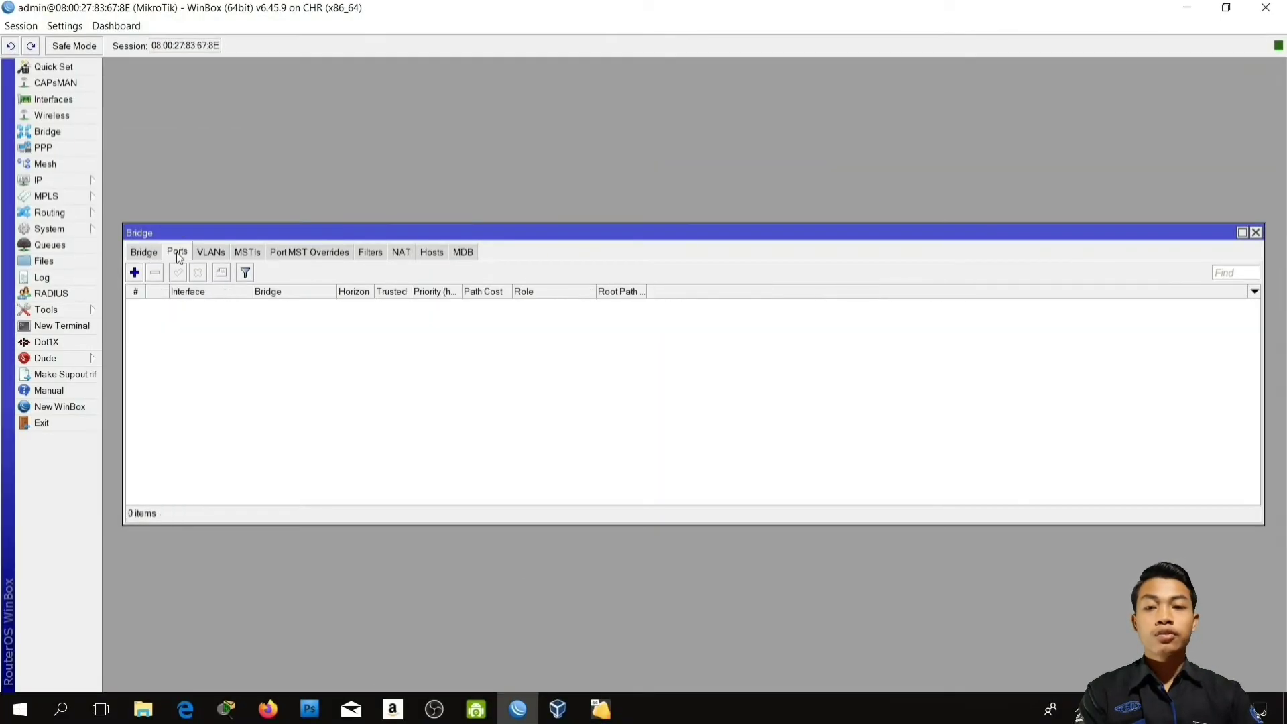
left_click(134, 273)
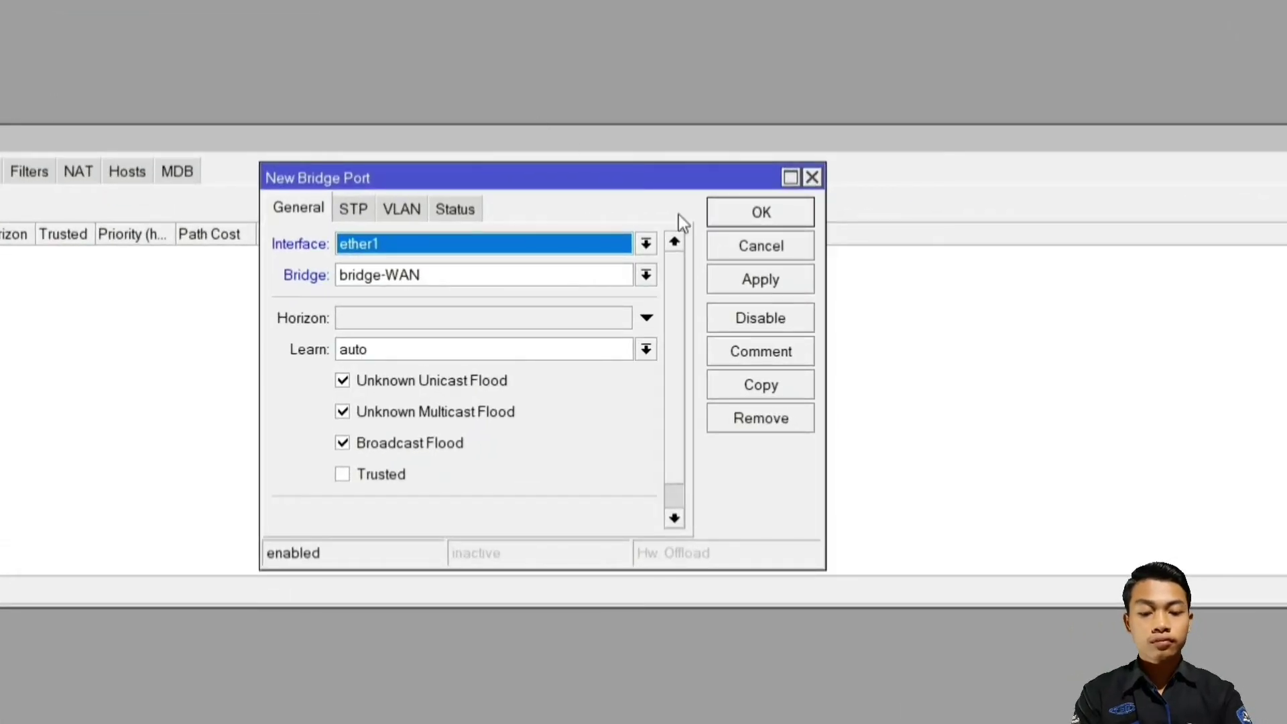
left_click(761, 278)
left_click(812, 177)
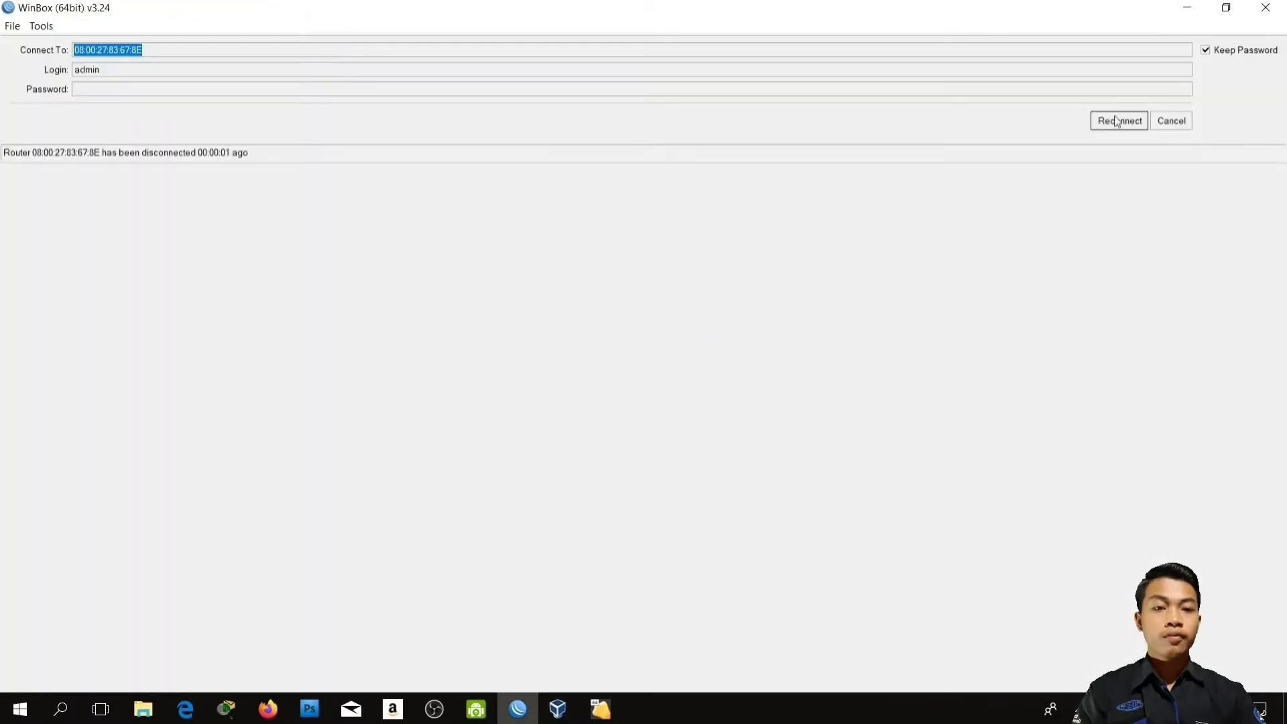
left_click(1117, 121)
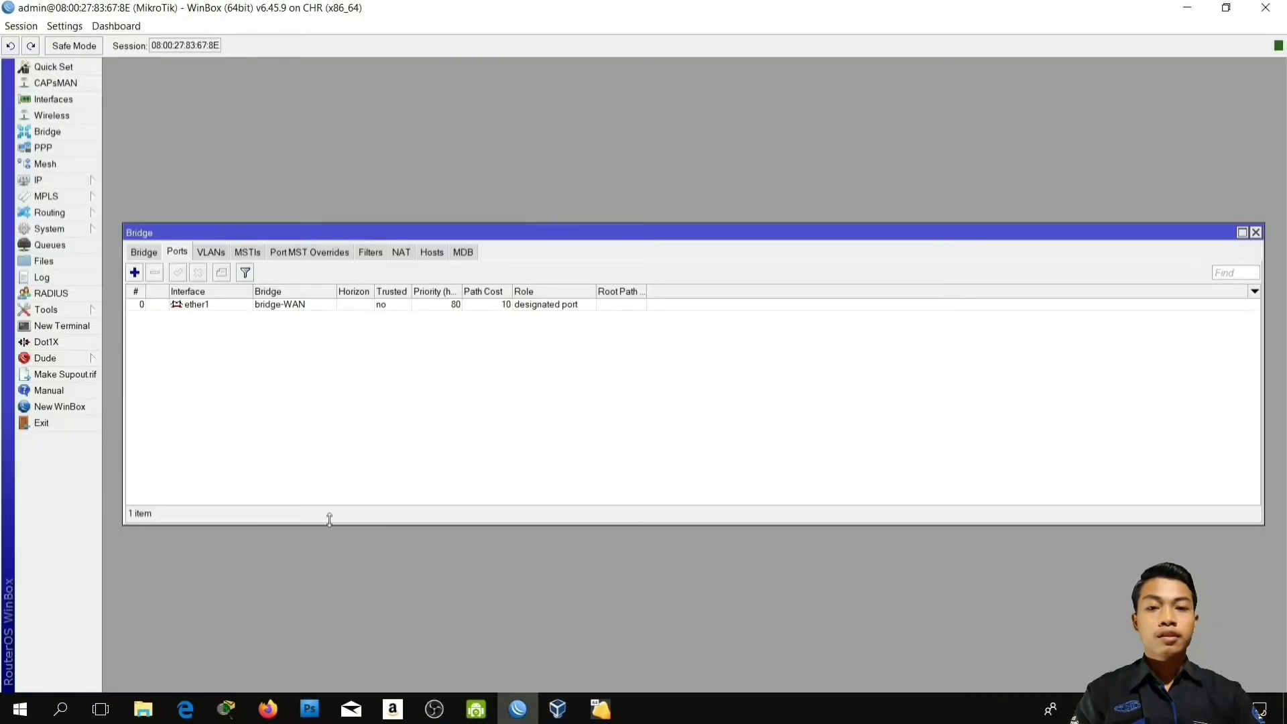
Step: Add ether2 as a port of bridge-LAN and close the bridge window
left_click(134, 272)
left_click(657, 298)
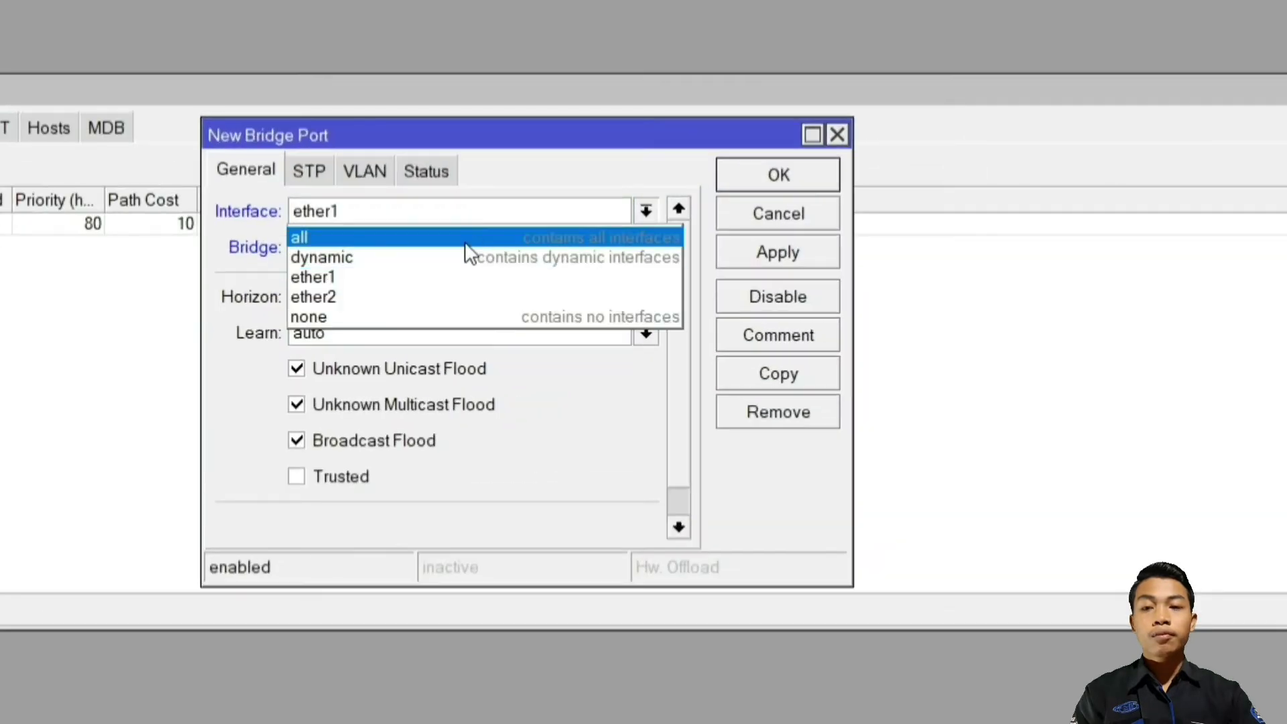
left_click(443, 296)
left_click(440, 247)
left_click(439, 270)
left_click(770, 254)
left_click(777, 175)
left_click(1251, 231)
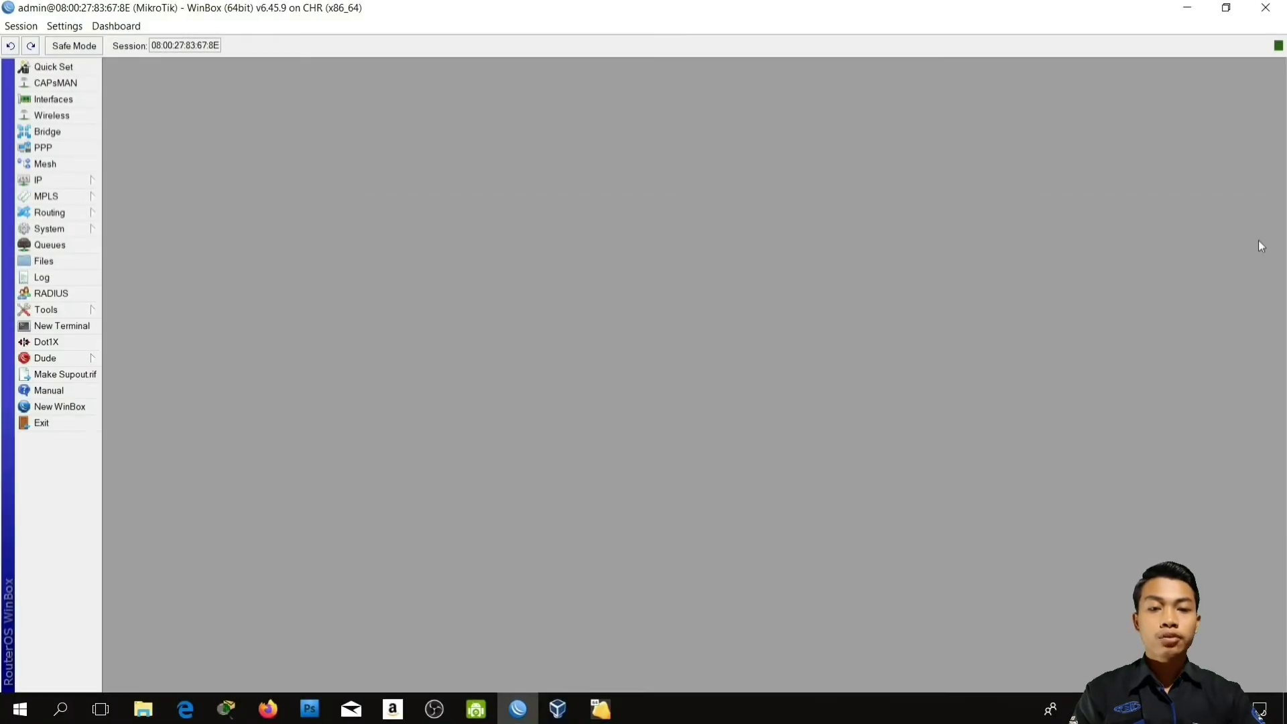
Step: Assign the IP address 192.168.43.188/24 to the bridge-WAN interface and close the address list
left_click(69, 180)
left_click(142, 211)
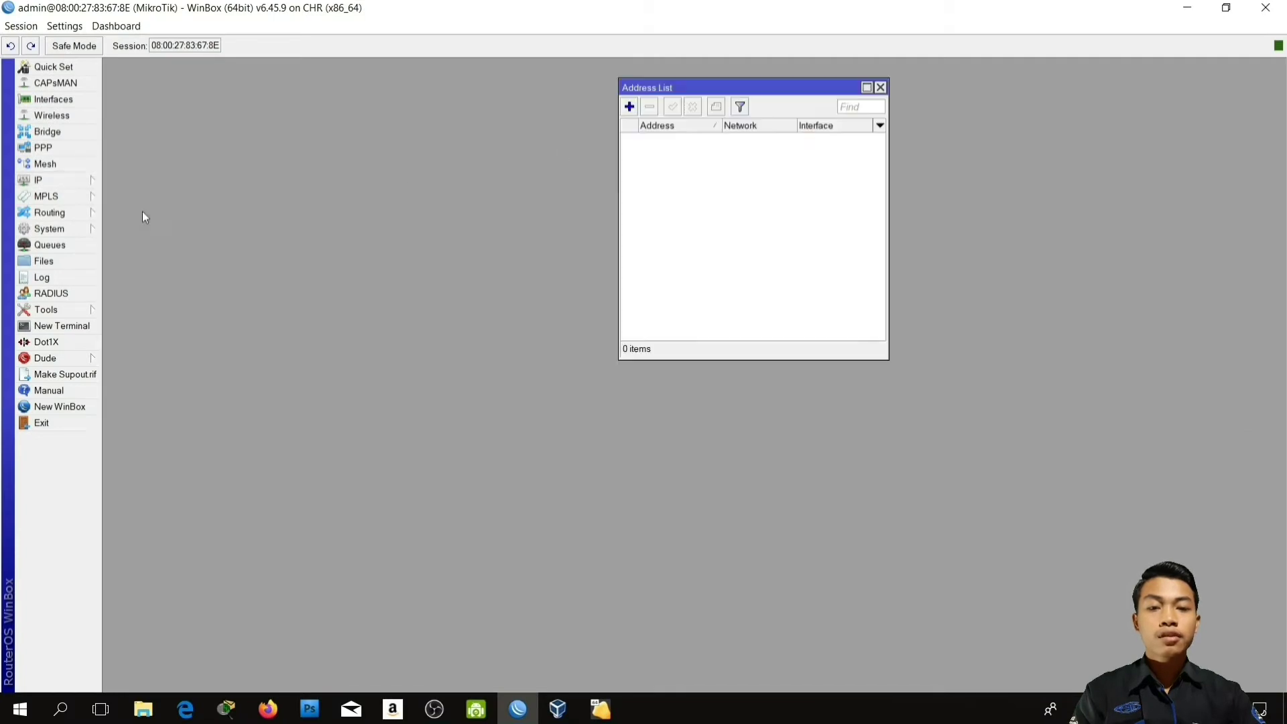
left_click(628, 107)
type("18")
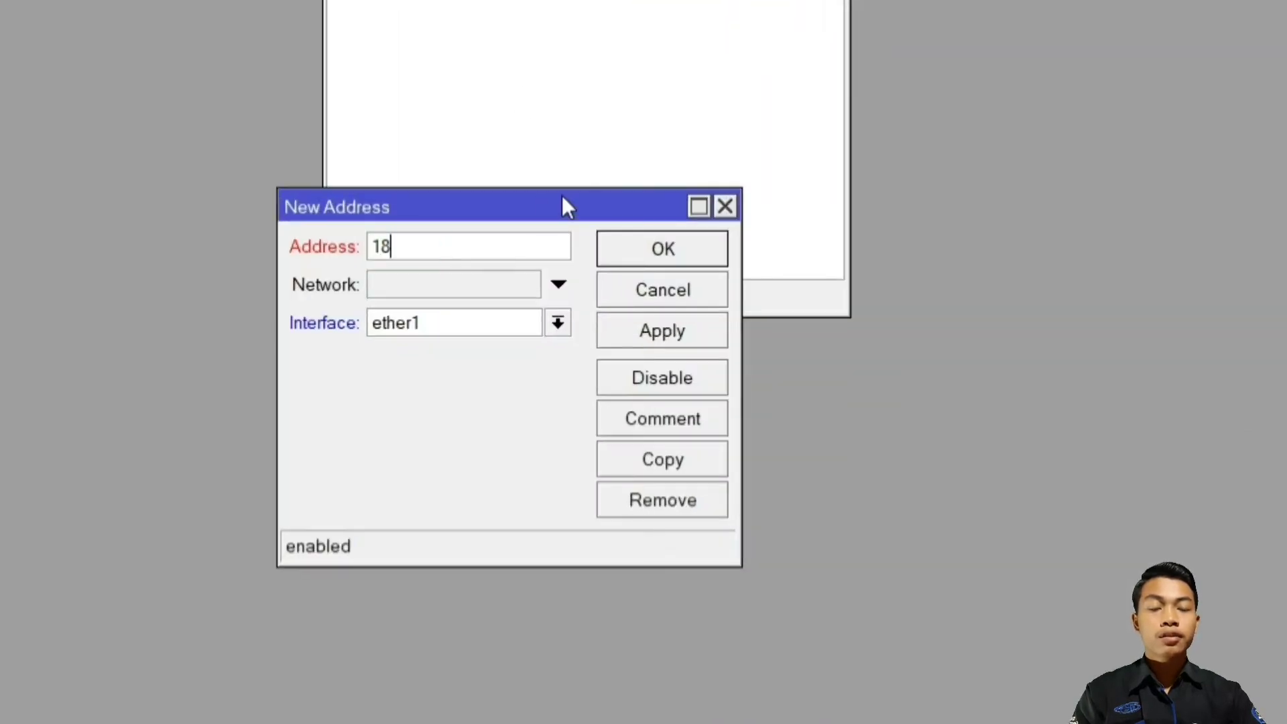
key("BackSpace")
type("92.168.43.188/24")
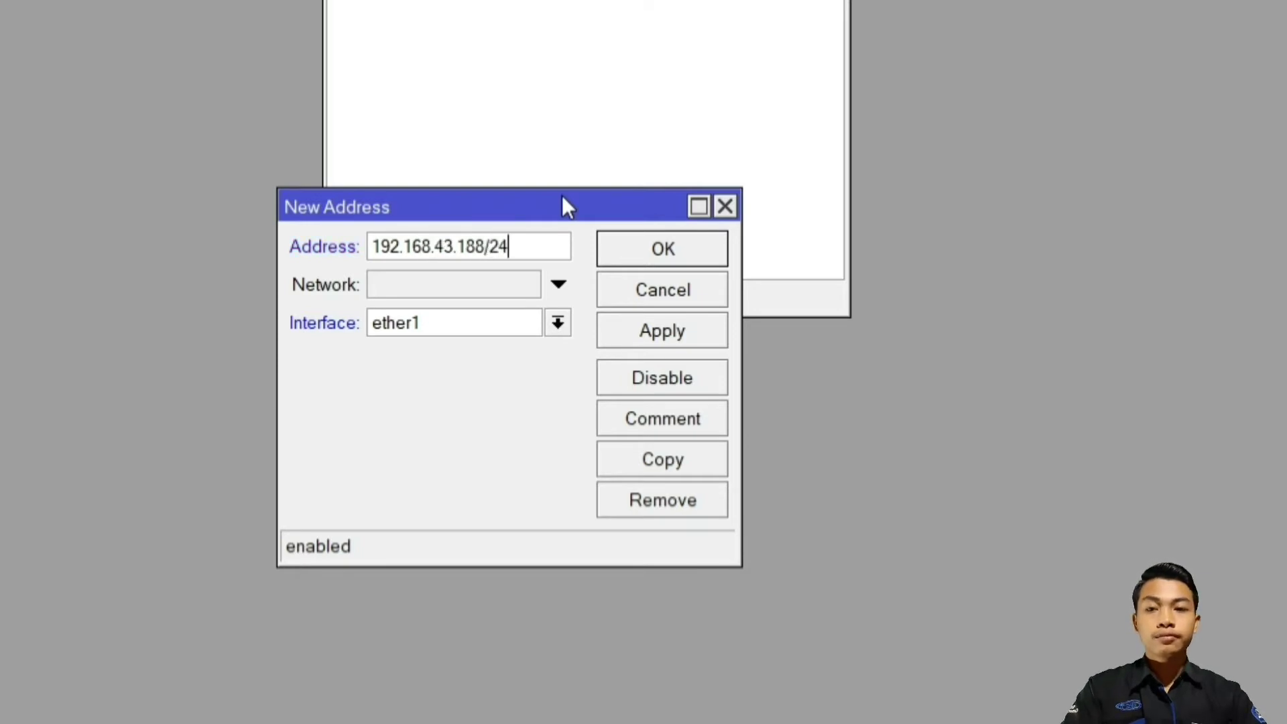
left_click(481, 322)
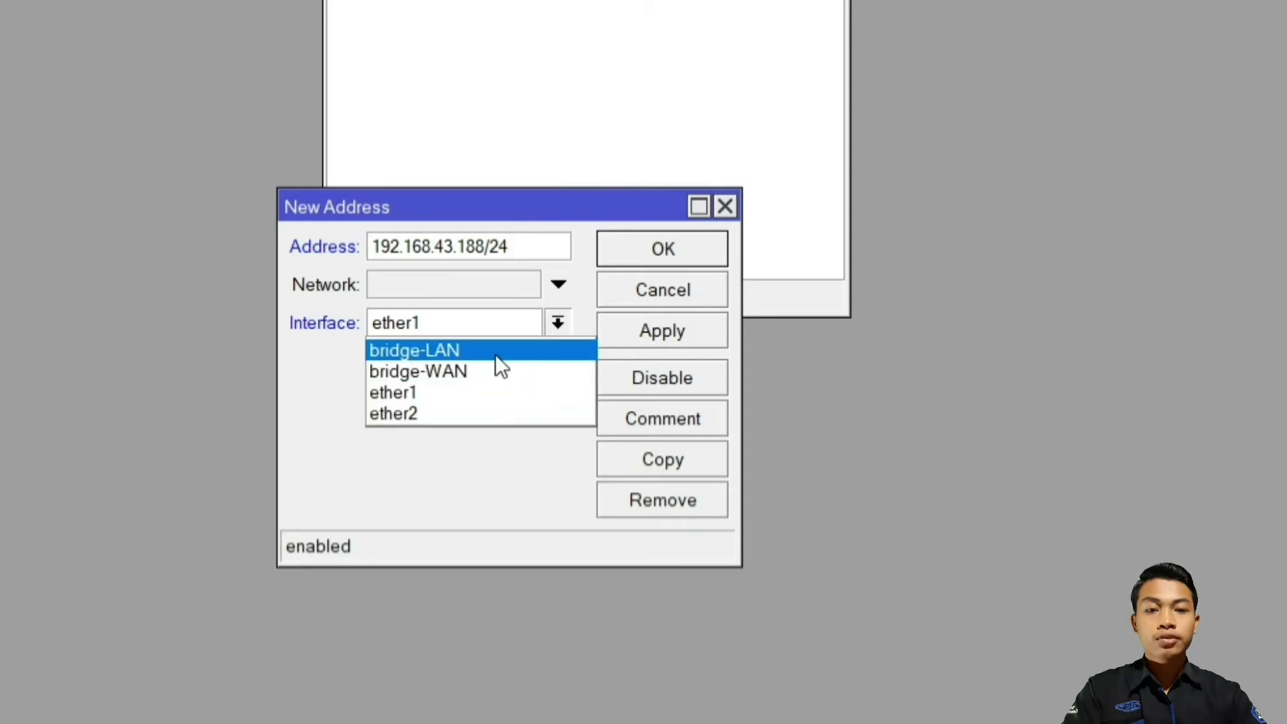
left_click(493, 371)
left_click(662, 330)
left_click(662, 248)
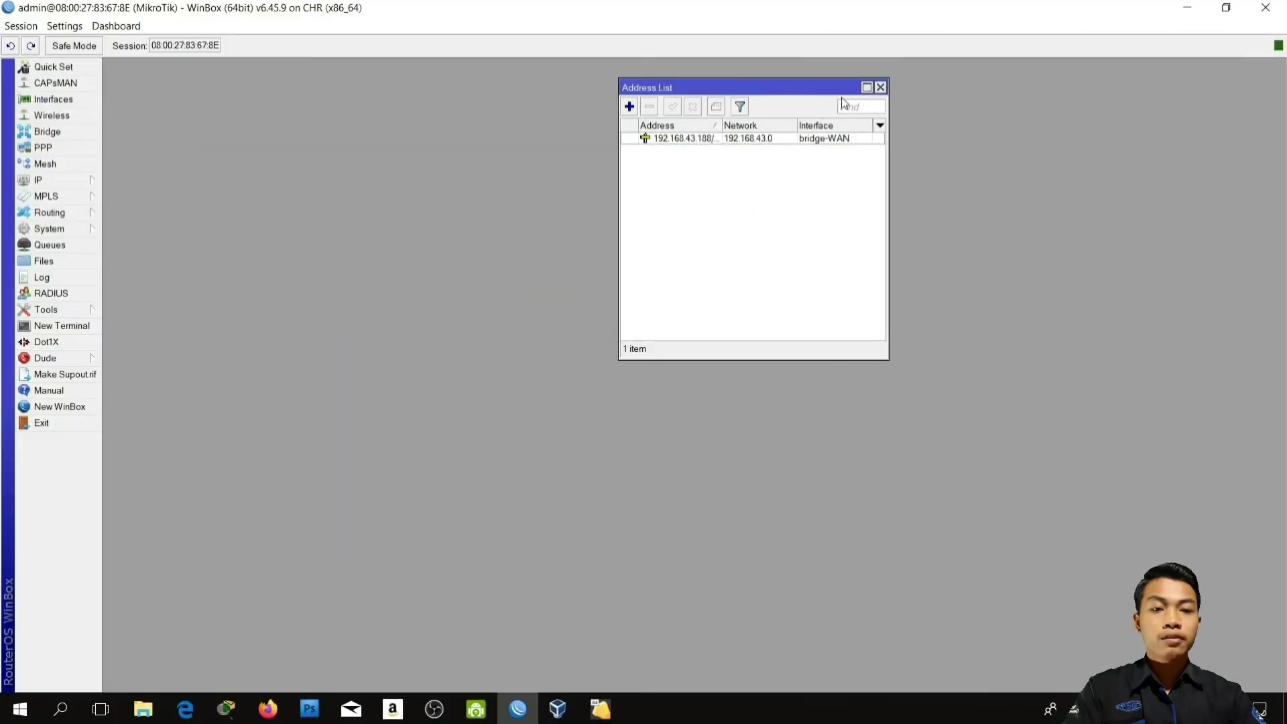
left_click(880, 88)
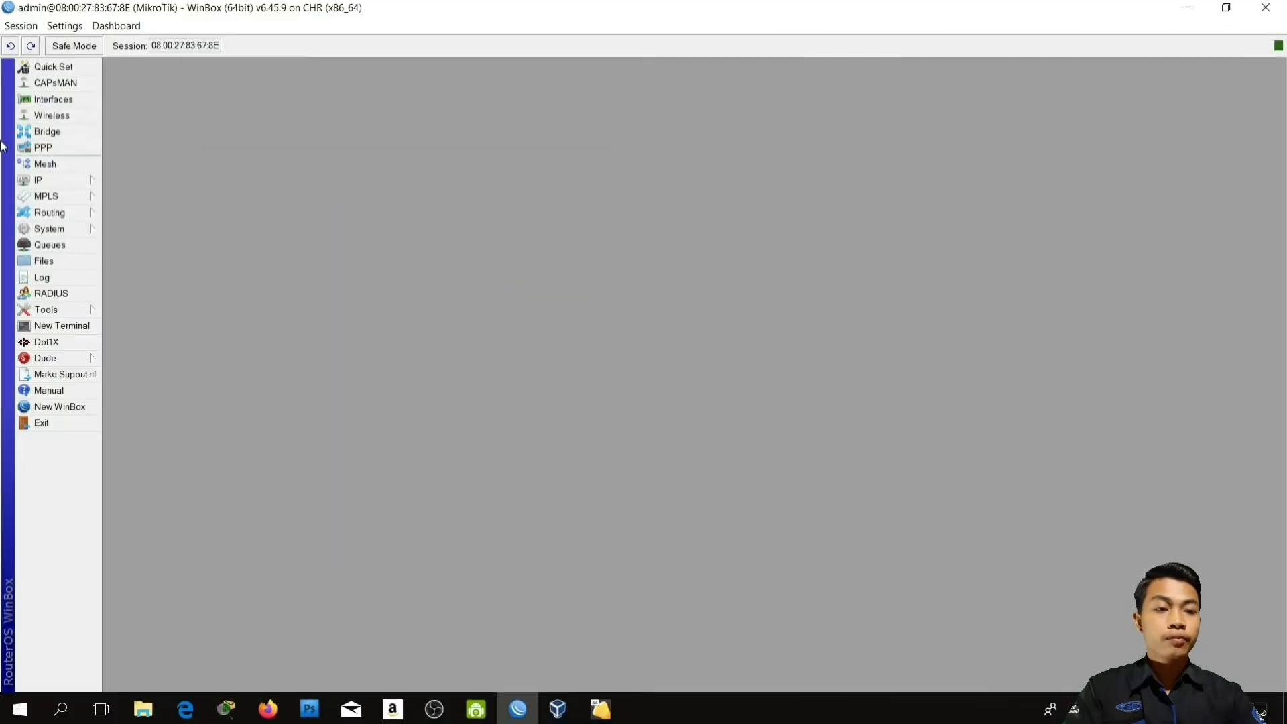
Step: Add a default route for 0.0.0.0/0 through gateway 192.168.43.1 and close the route list
left_click(76, 181)
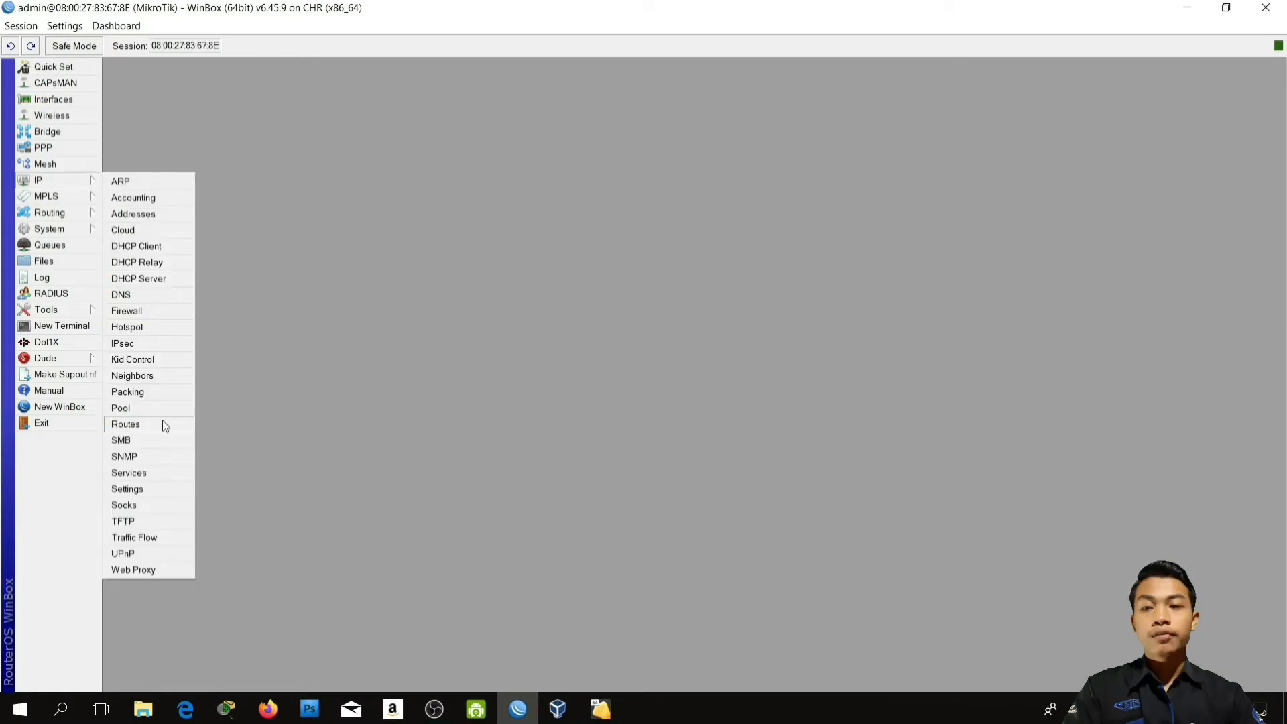
left_click(162, 421)
left_click(513, 157)
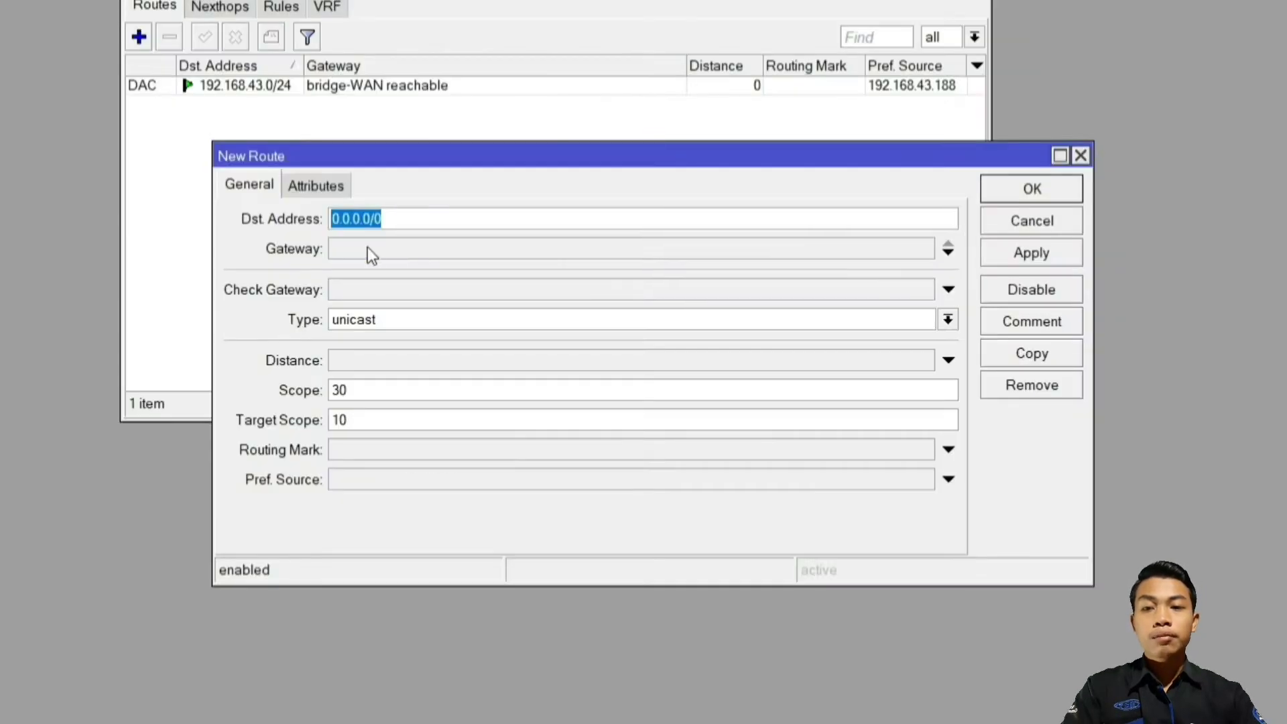
left_click(682, 297)
type("19")
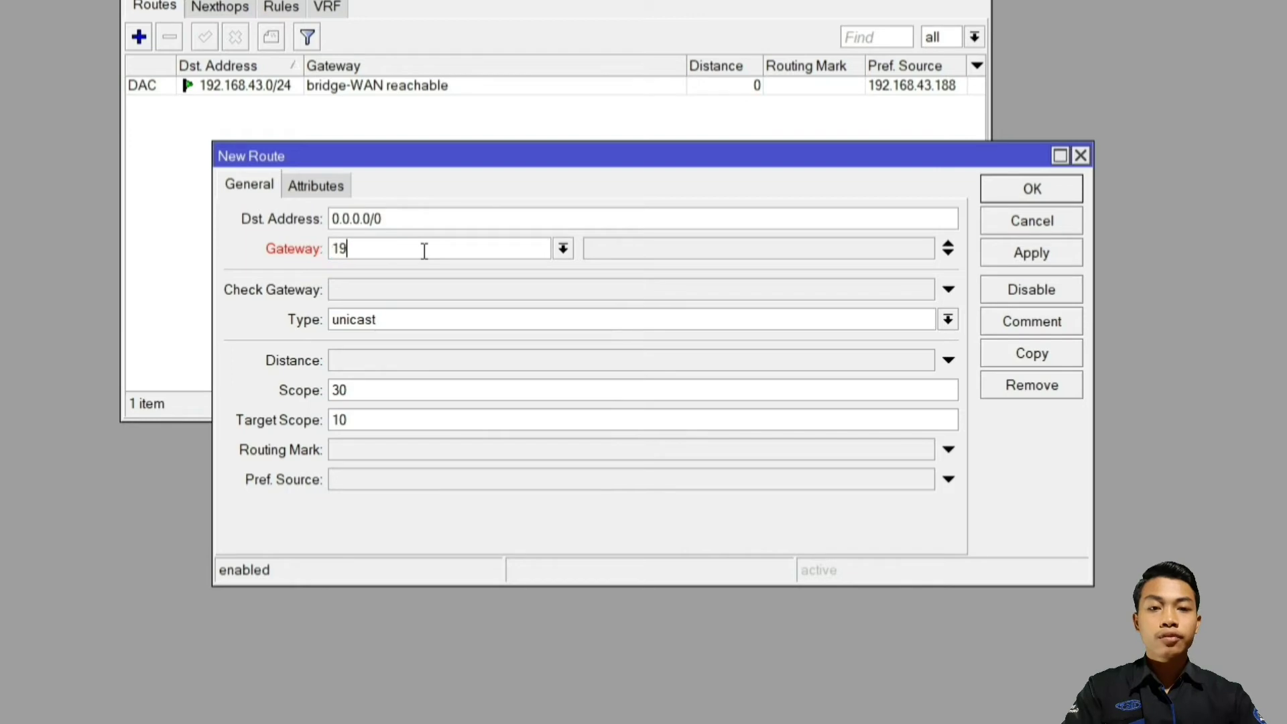
type("2.168.43.1")
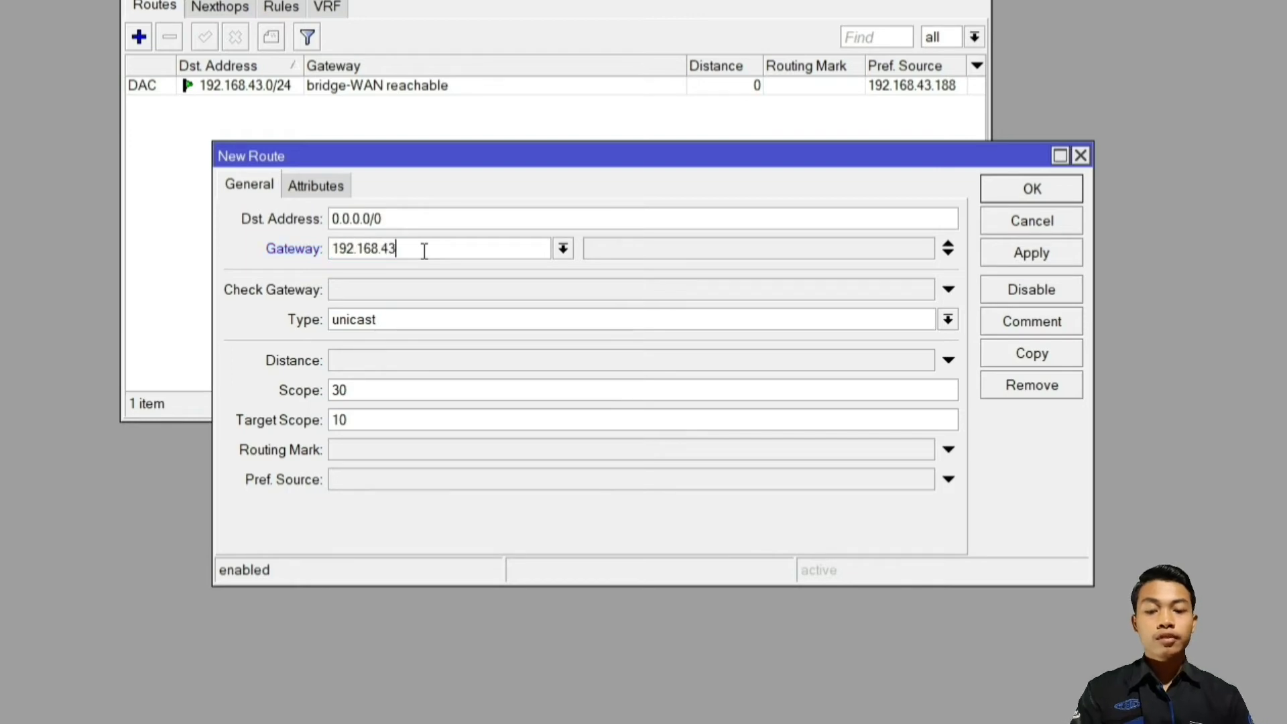
left_click(1062, 250)
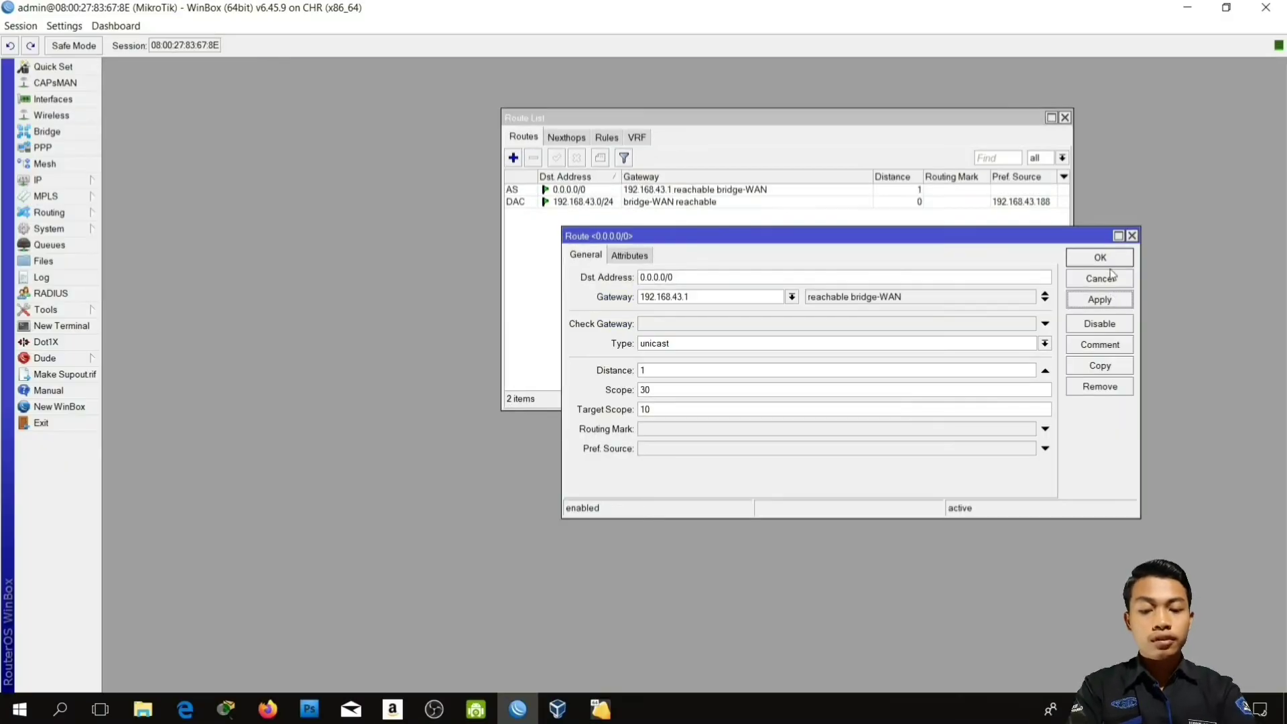
left_click(1049, 187)
left_click(1065, 118)
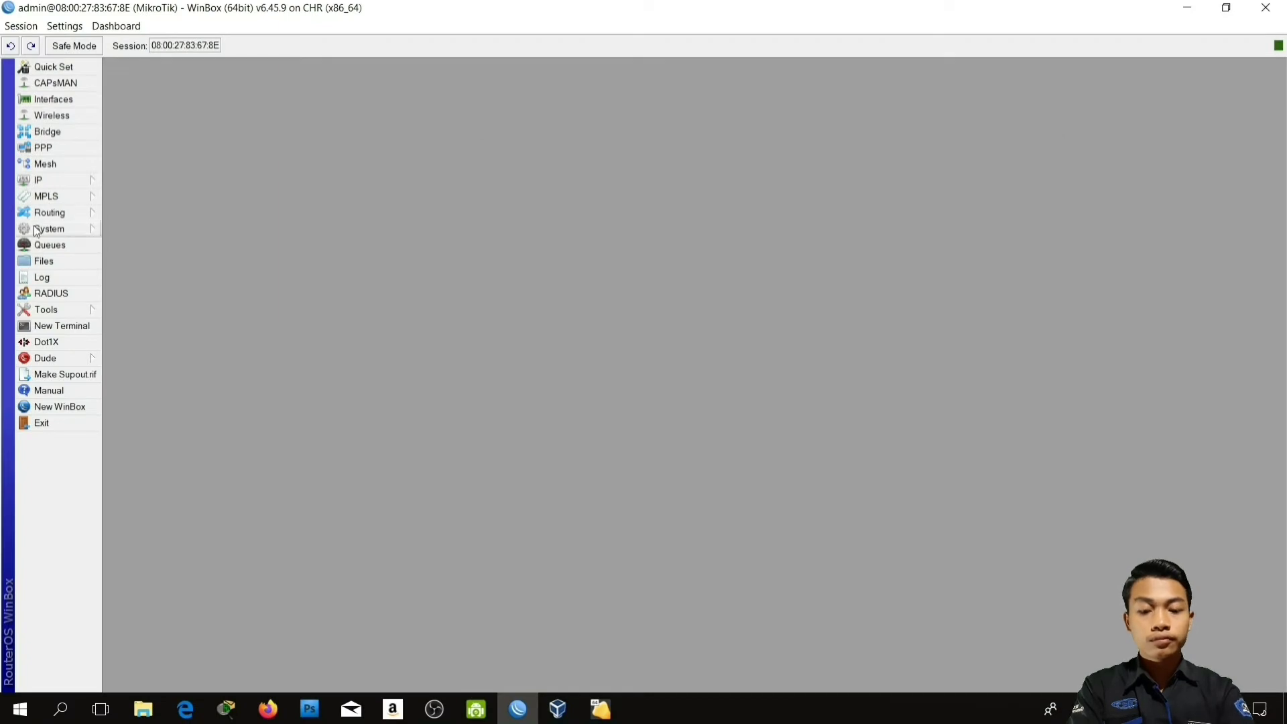
Step: Set the DNS servers to 192.168.43.1 and 8.8.8.8 and allow remote requests
left_click(66, 178)
left_click(155, 296)
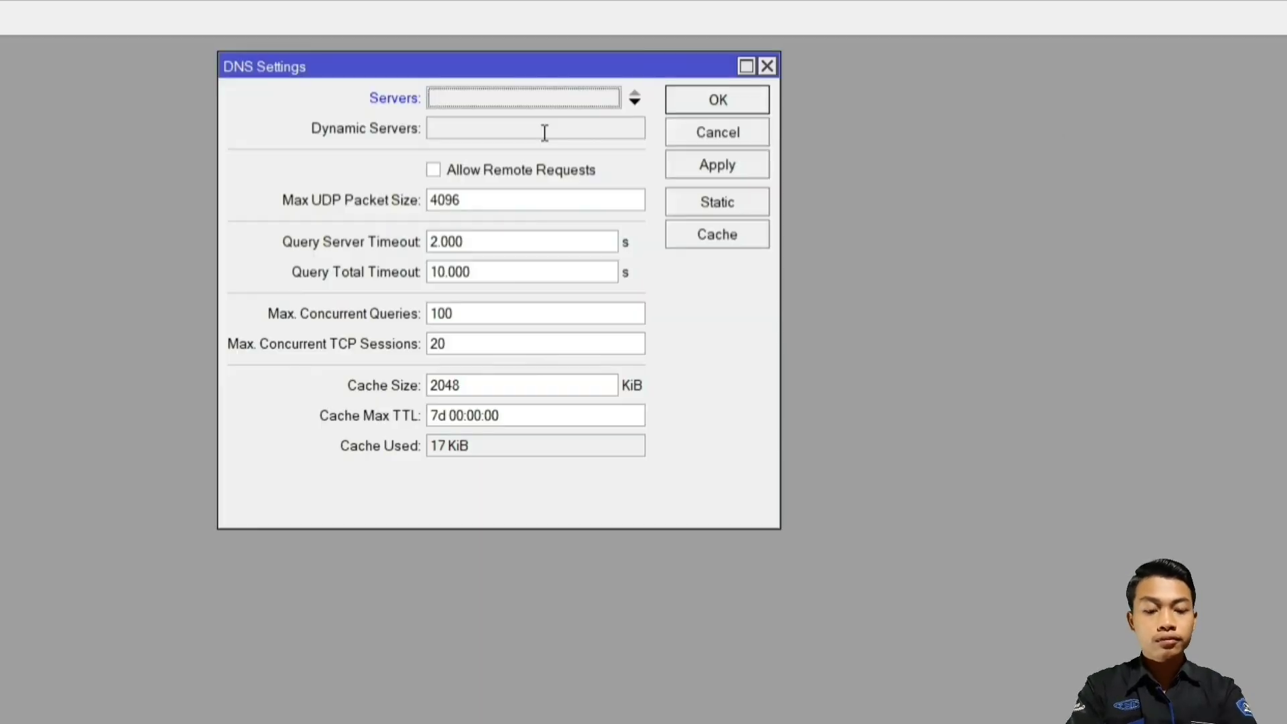
type("192.16")
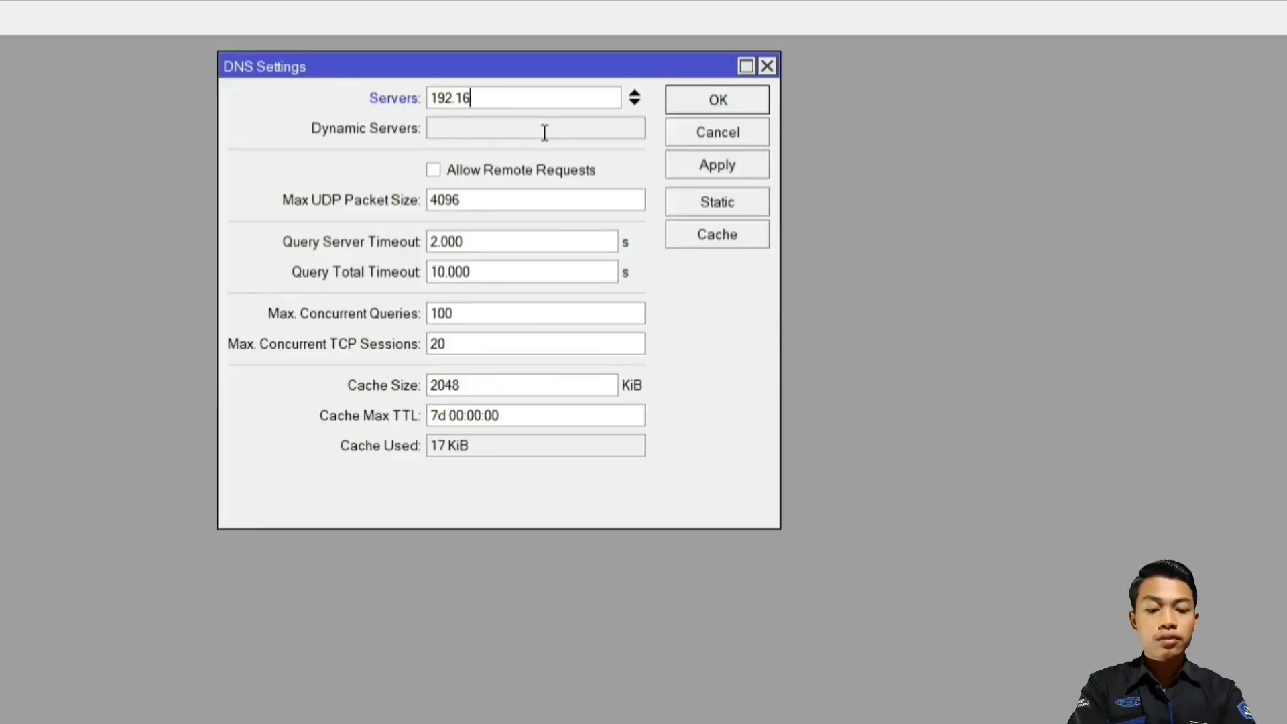
type("8.43.1")
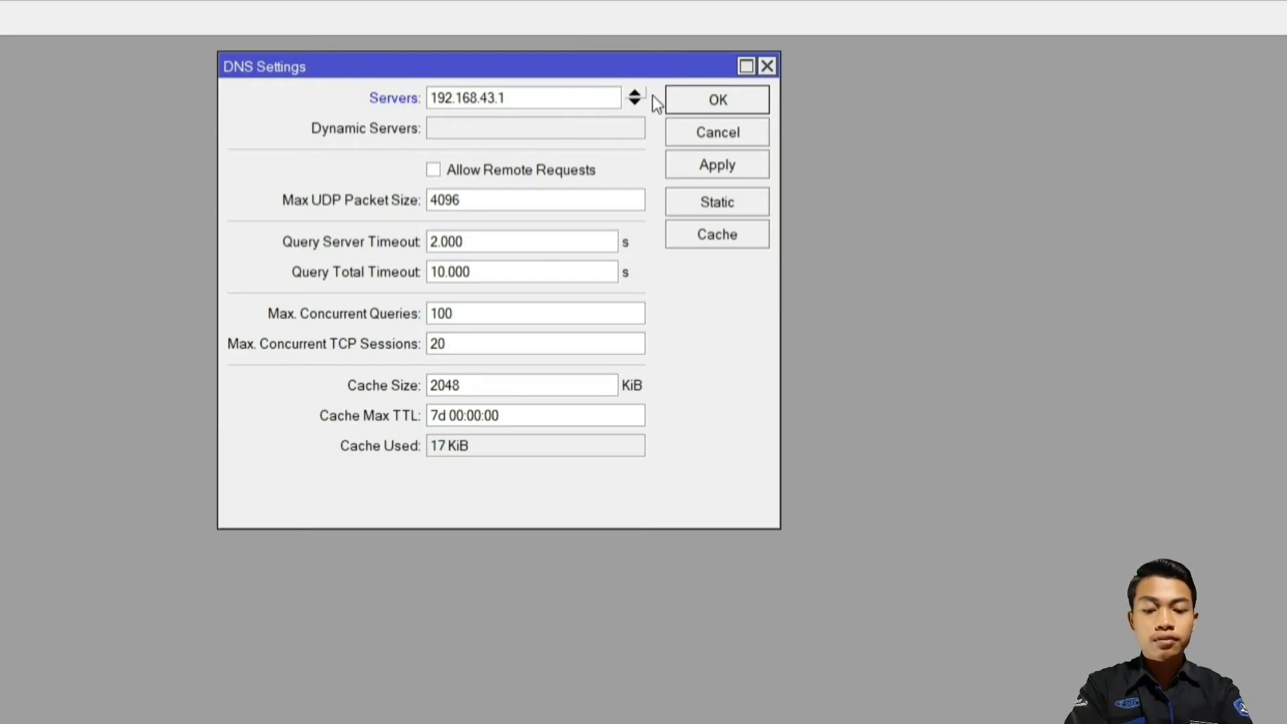
left_click(630, 103)
type("8.8.8.8")
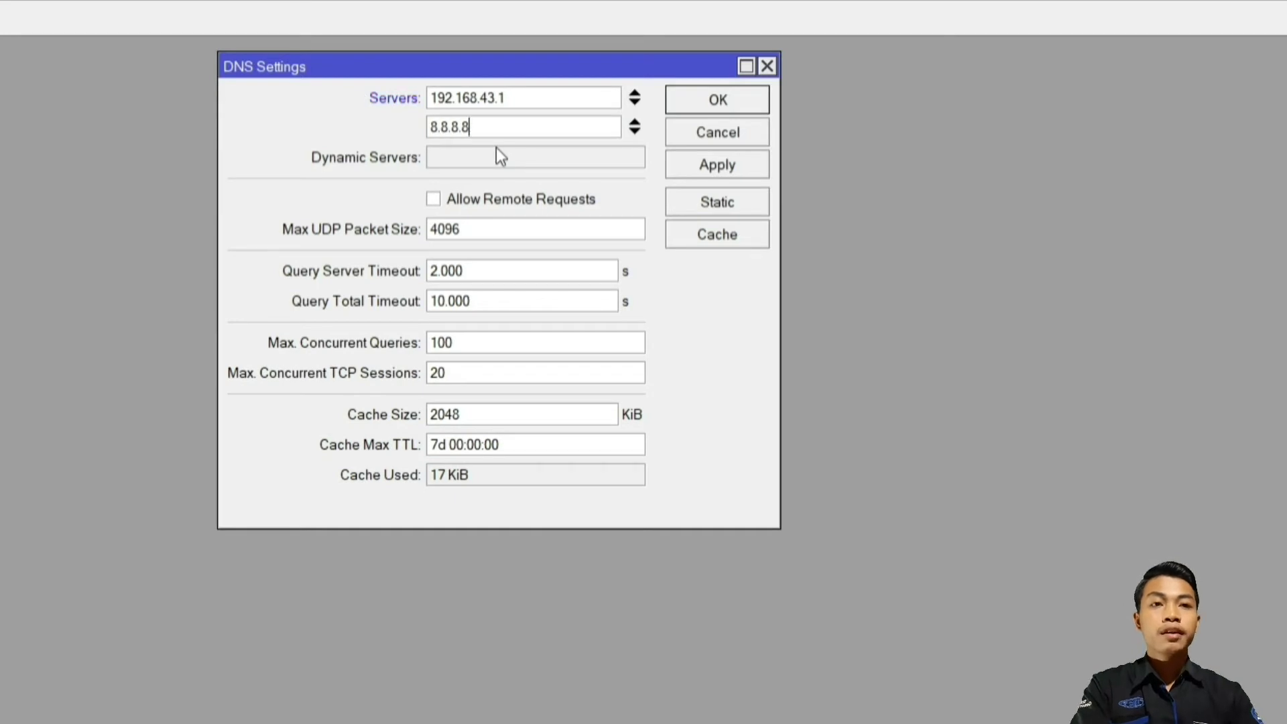
left_click(432, 199)
left_click(732, 171)
left_click(717, 99)
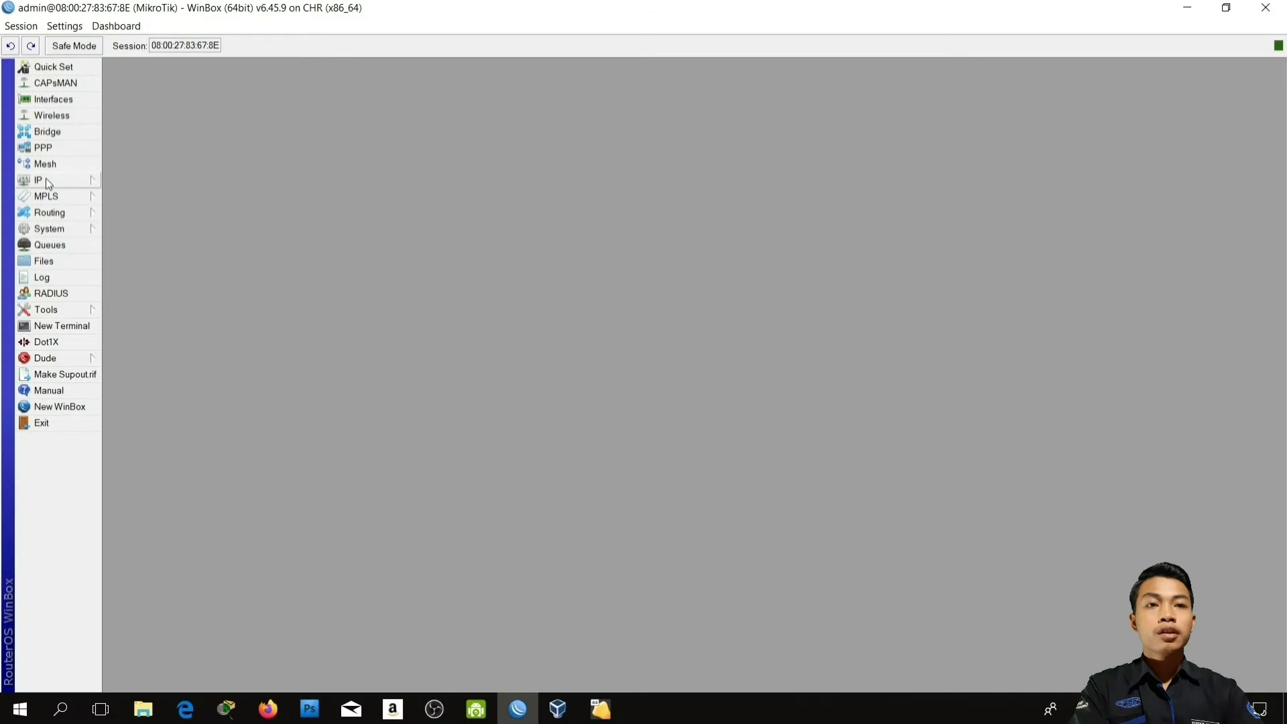
Step: Create a new firewall NAT rule in the srcnat chain with bridge-WAN as the out interface
left_click(48, 182)
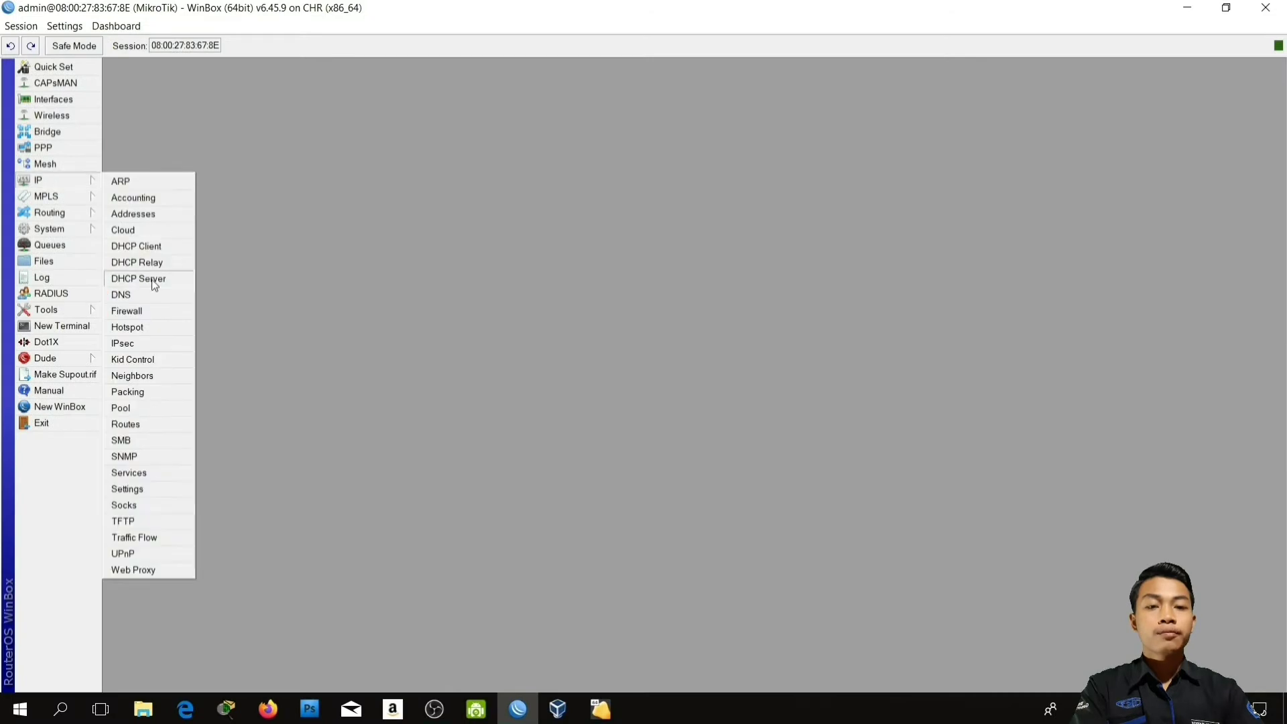
left_click(159, 310)
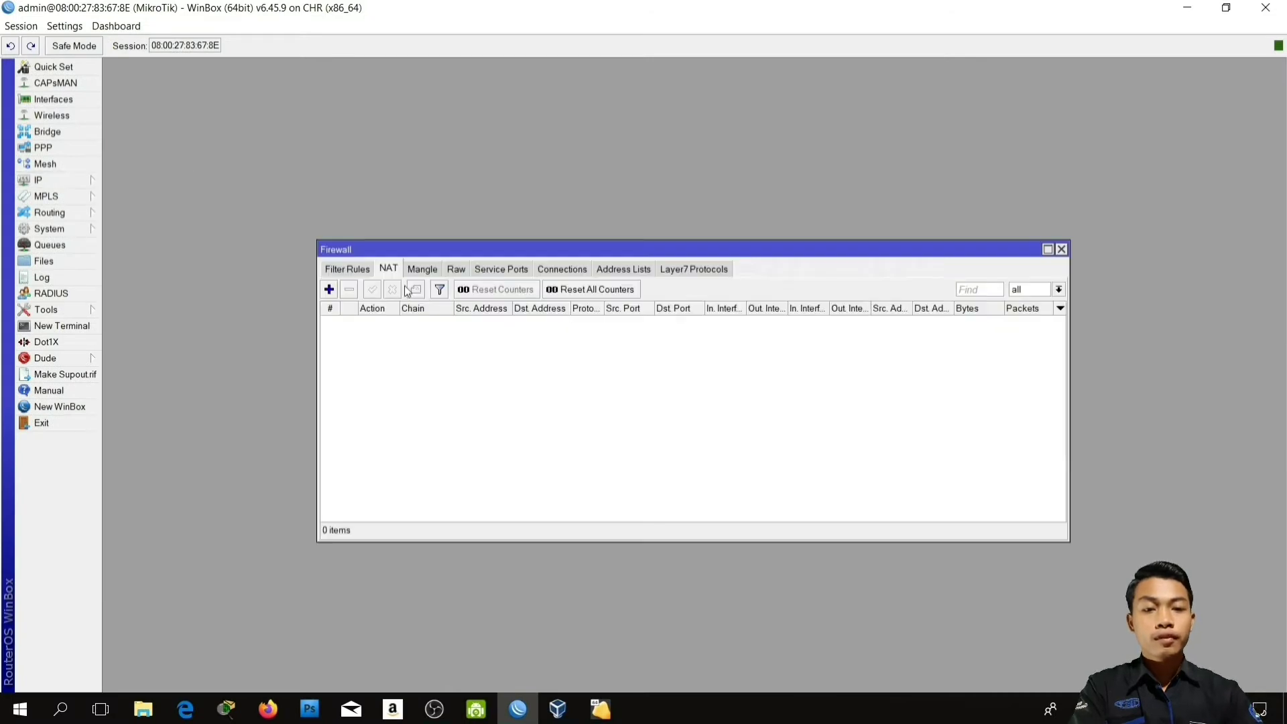
left_click(387, 269)
left_click(328, 289)
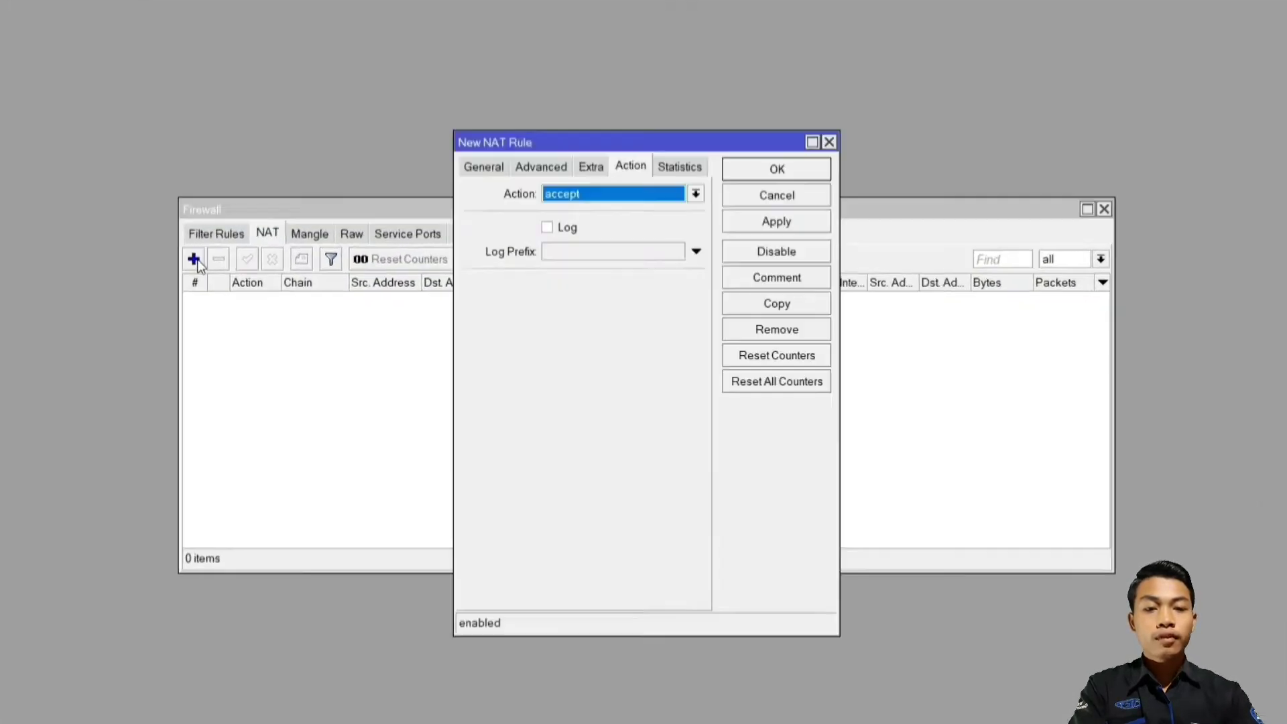
left_click(397, 105)
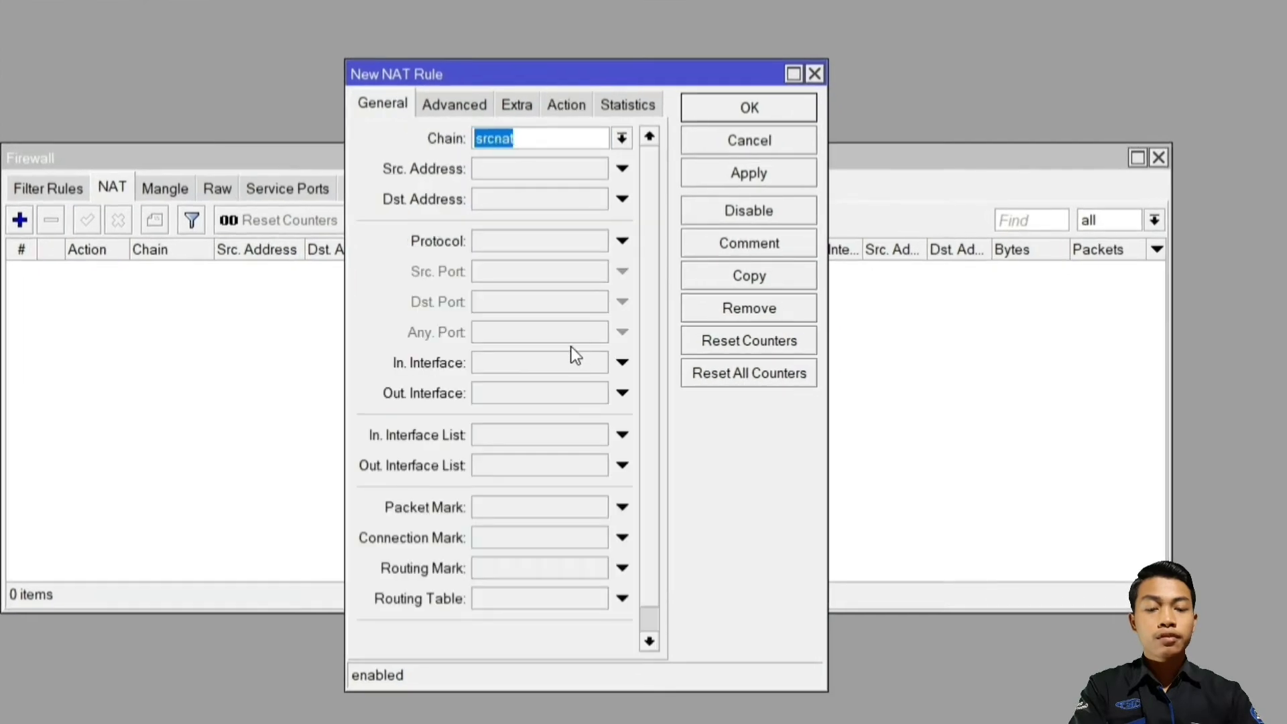
left_click(623, 392)
left_click(582, 500)
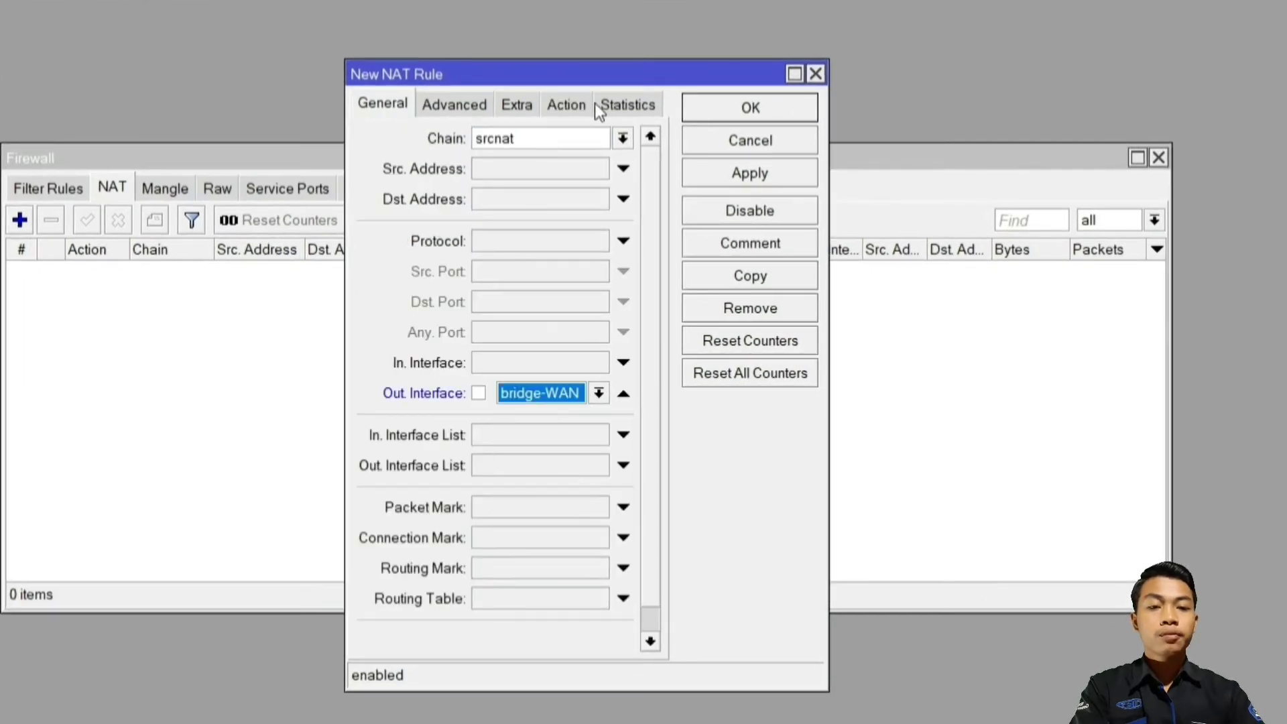
Step: Set the new NAT rule's action to masquerade, save it and close the firewall window
left_click(575, 106)
left_click(556, 136)
left_click(554, 266)
left_click(742, 168)
left_click(750, 108)
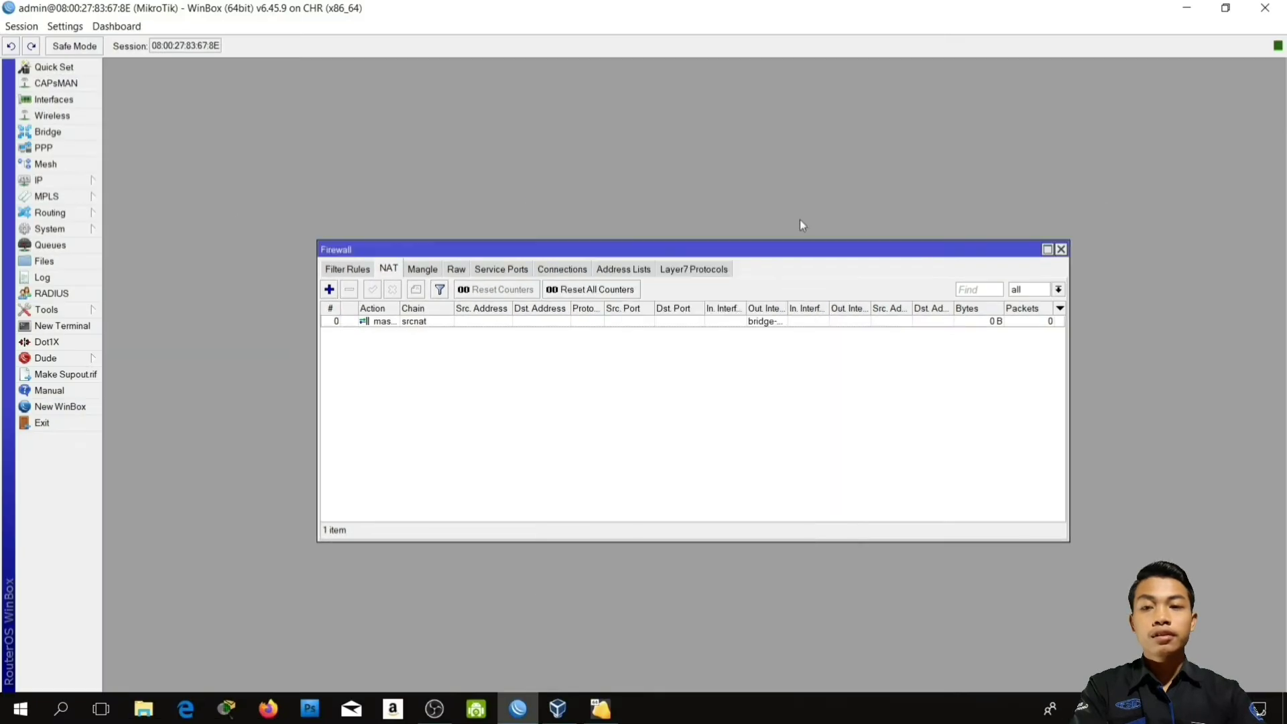
left_click(1158, 157)
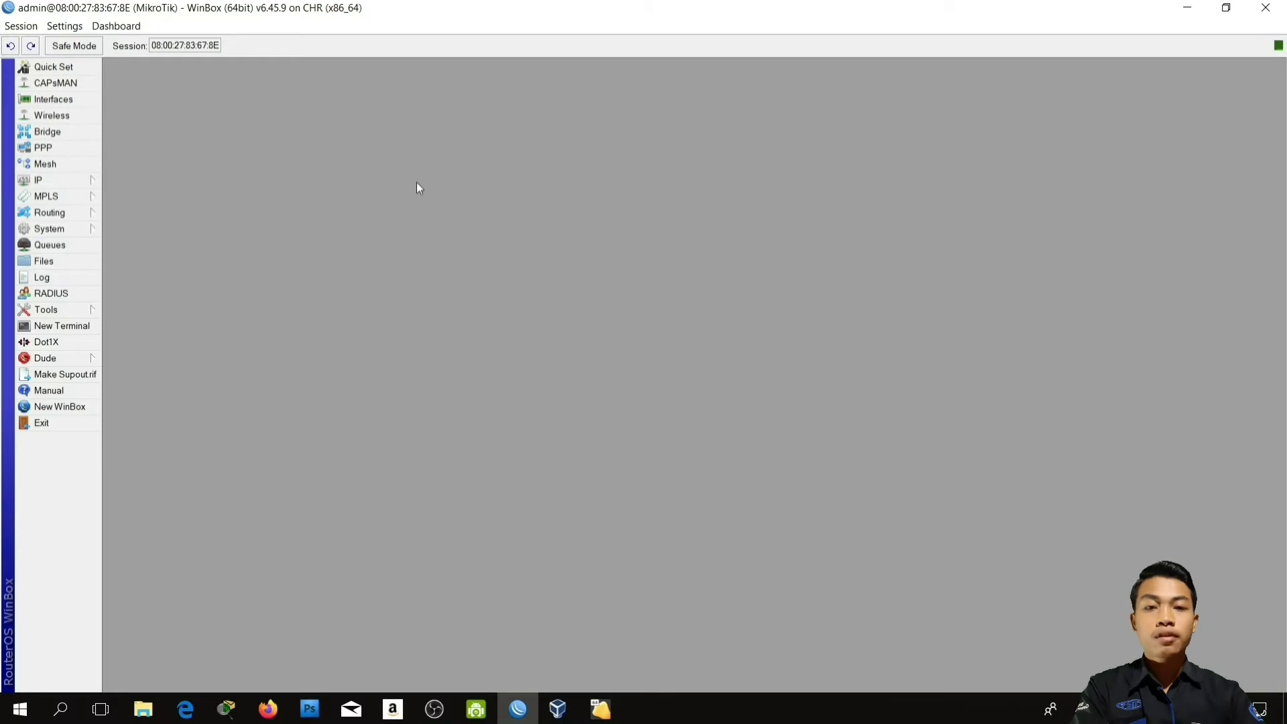
Step: Test connectivity from a new router terminal by pinging the gateway 192.168.43.1 and the DNS server 8.8.8.8
left_click(62, 325)
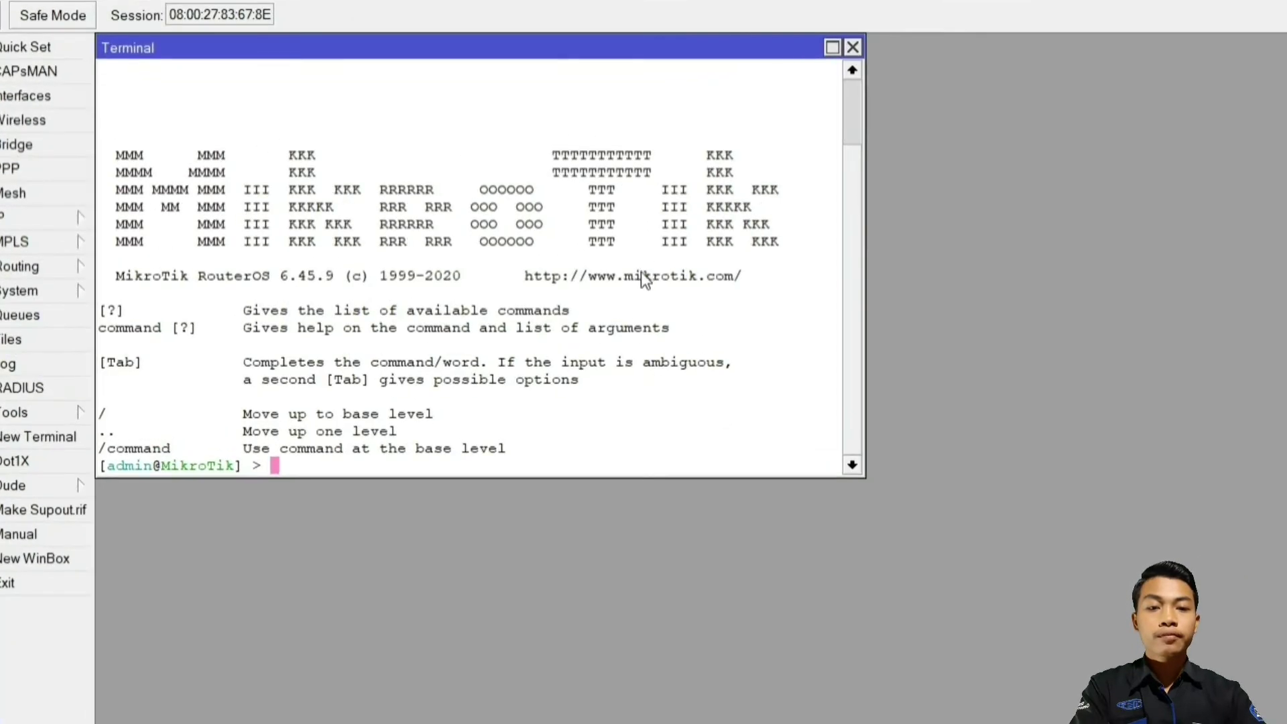
type("ping ")
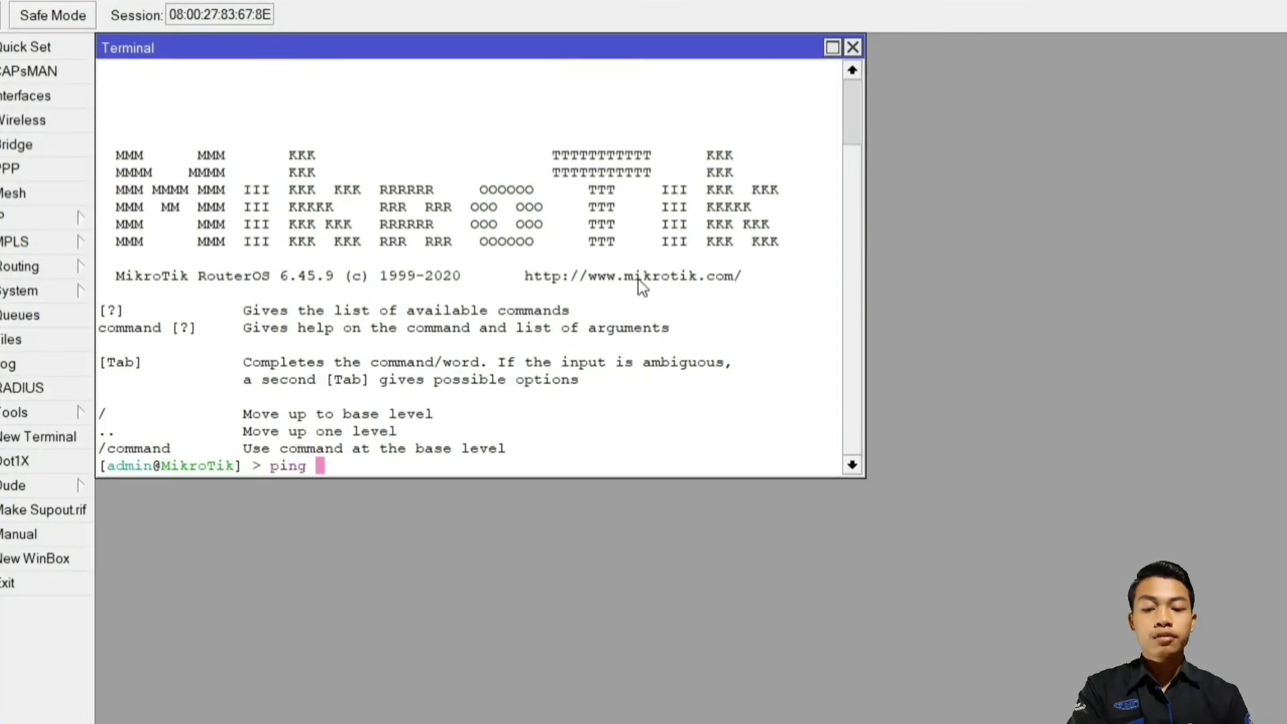
type("192.168.43.1")
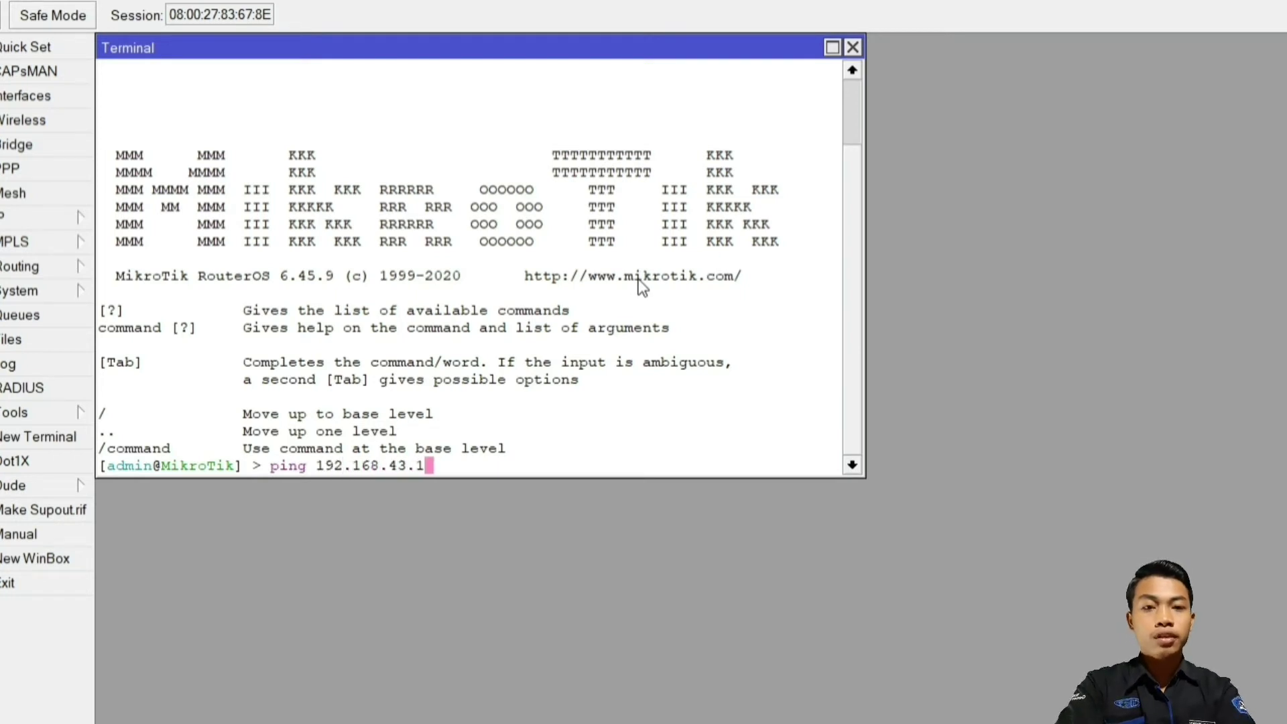
key("Return")
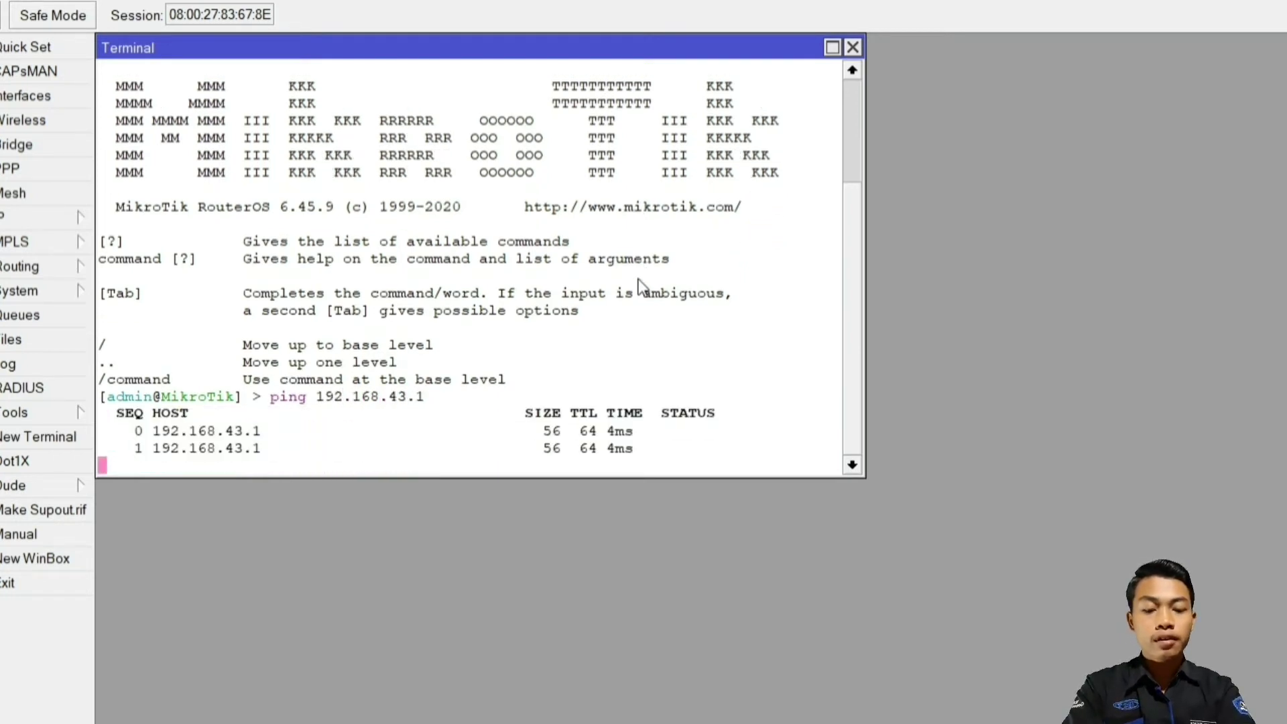
key("ctrl+c")
type("ping 8.8.8.8")
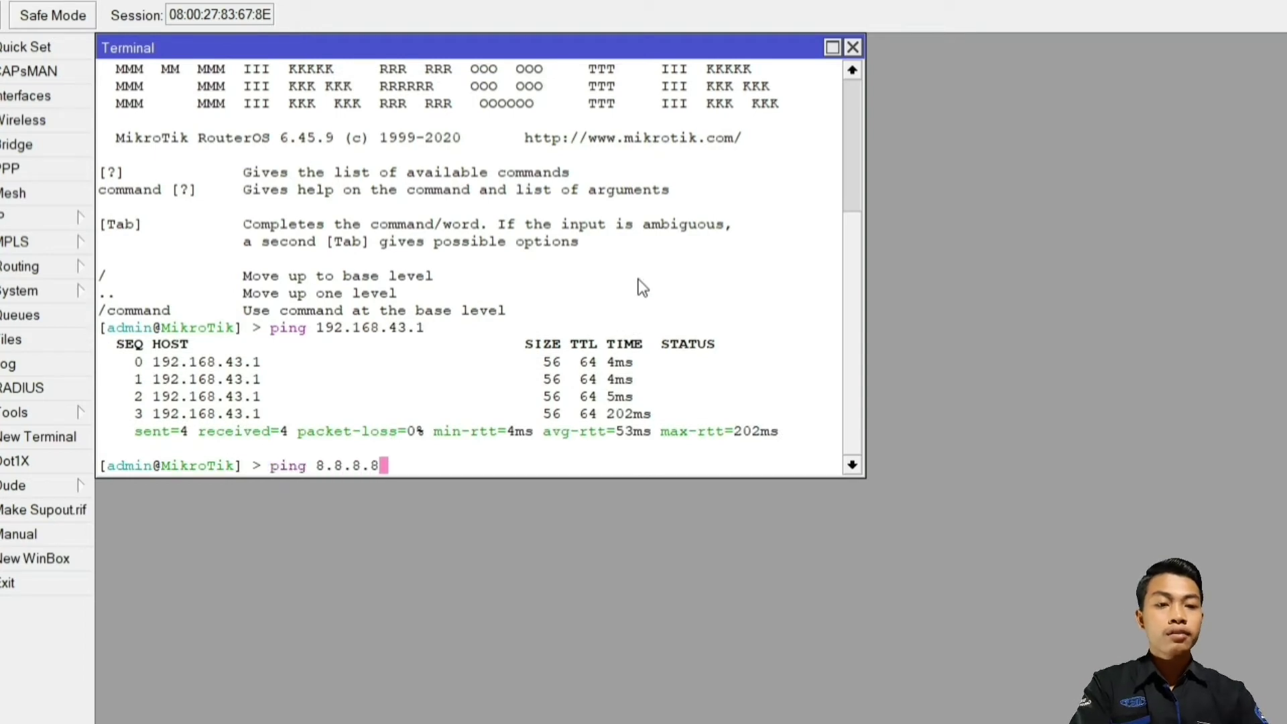
key("Return")
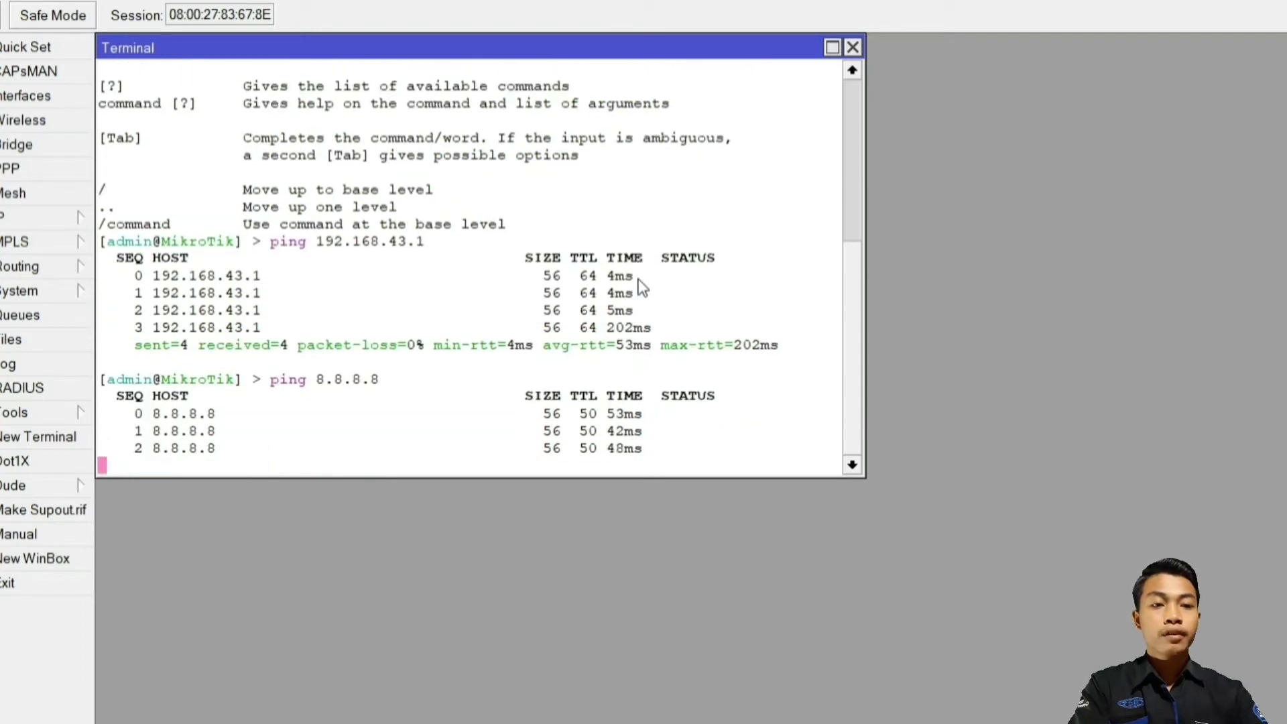
key("ctrl+c")
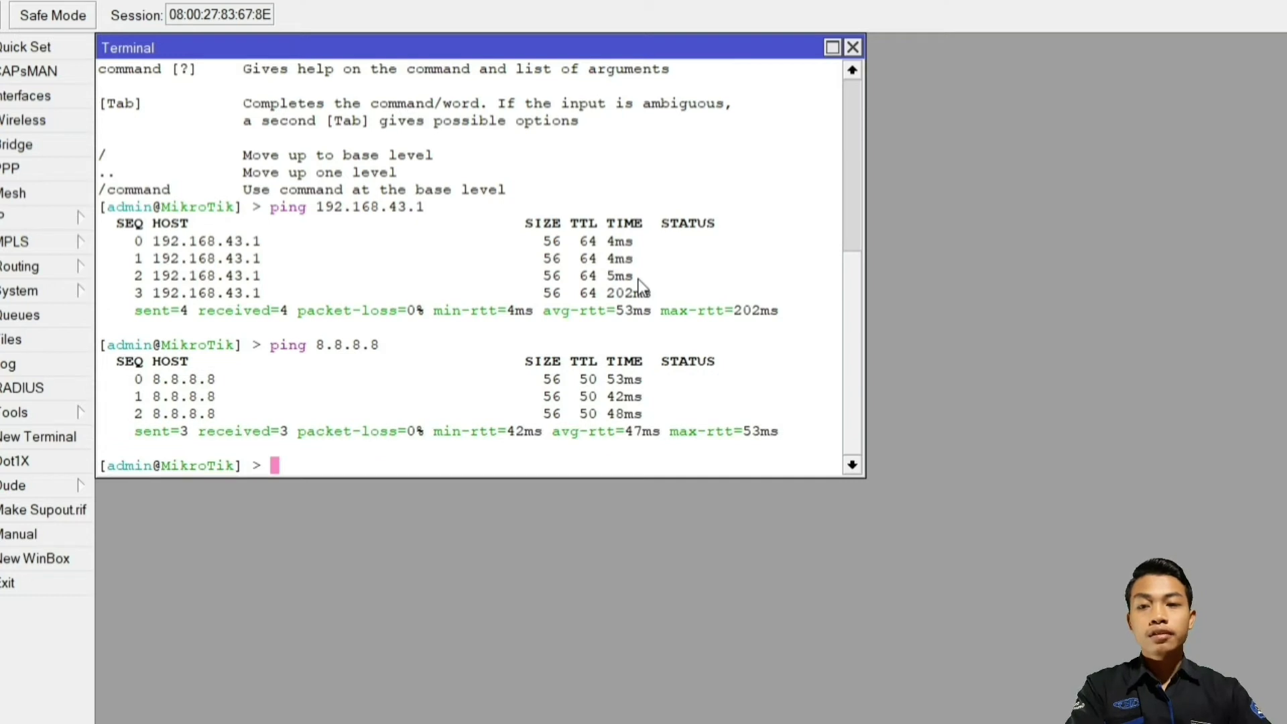
type("ping ")
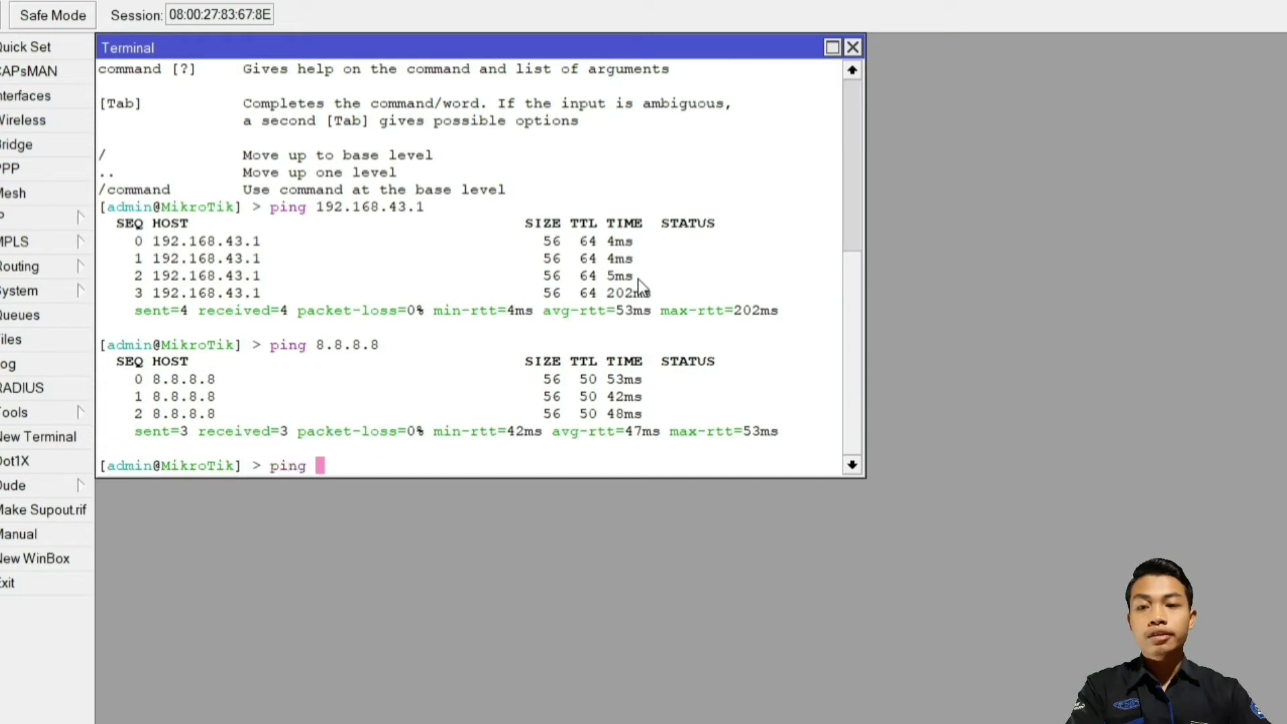
type("www.google.com")
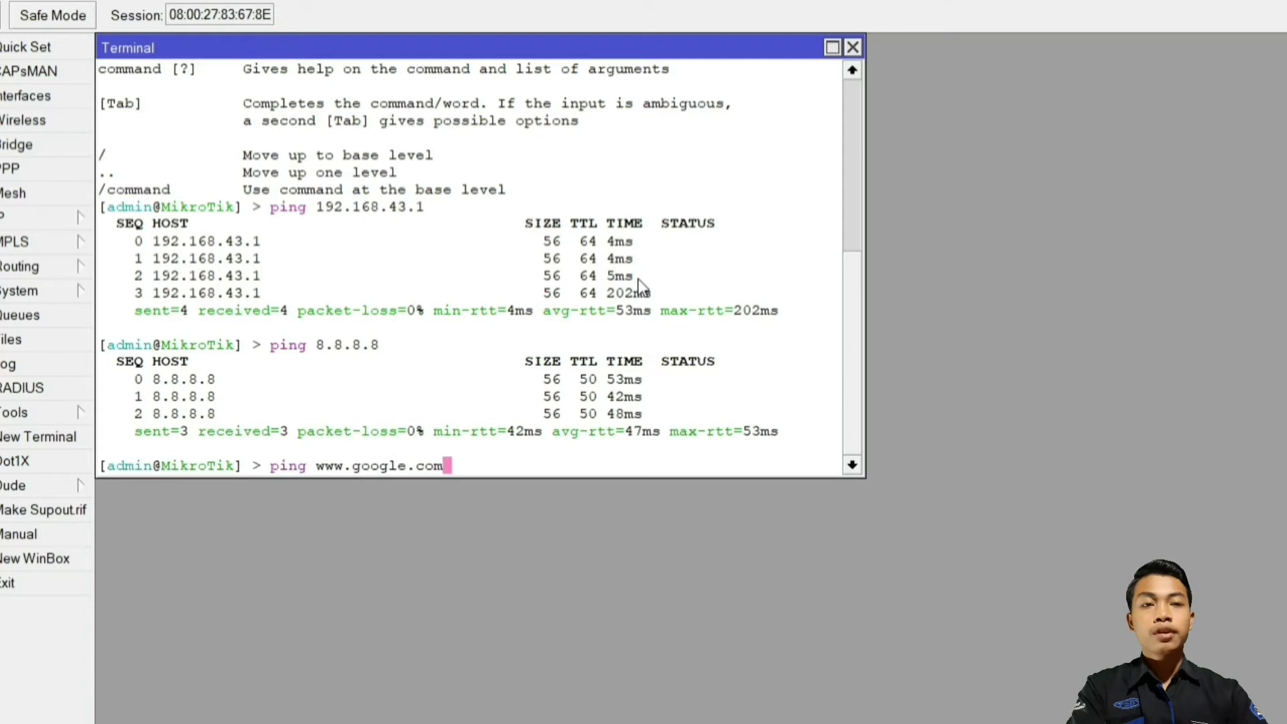
key("Return")
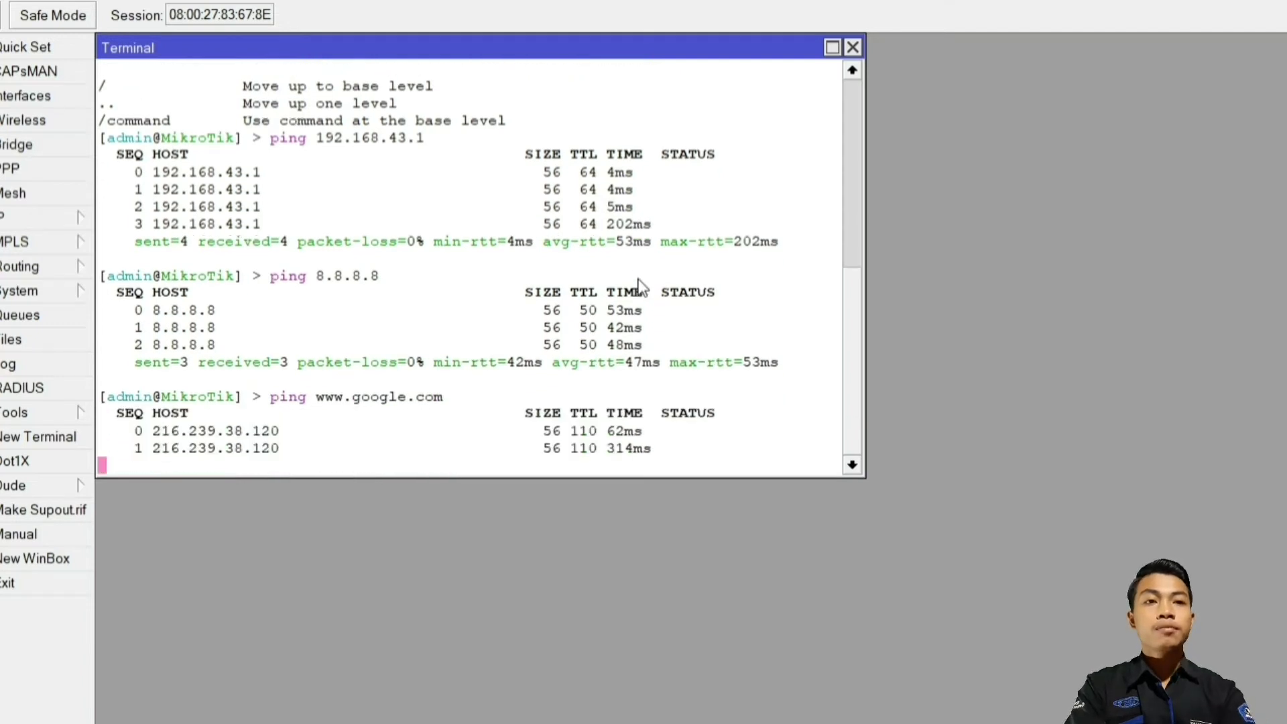
key("ctrl+c")
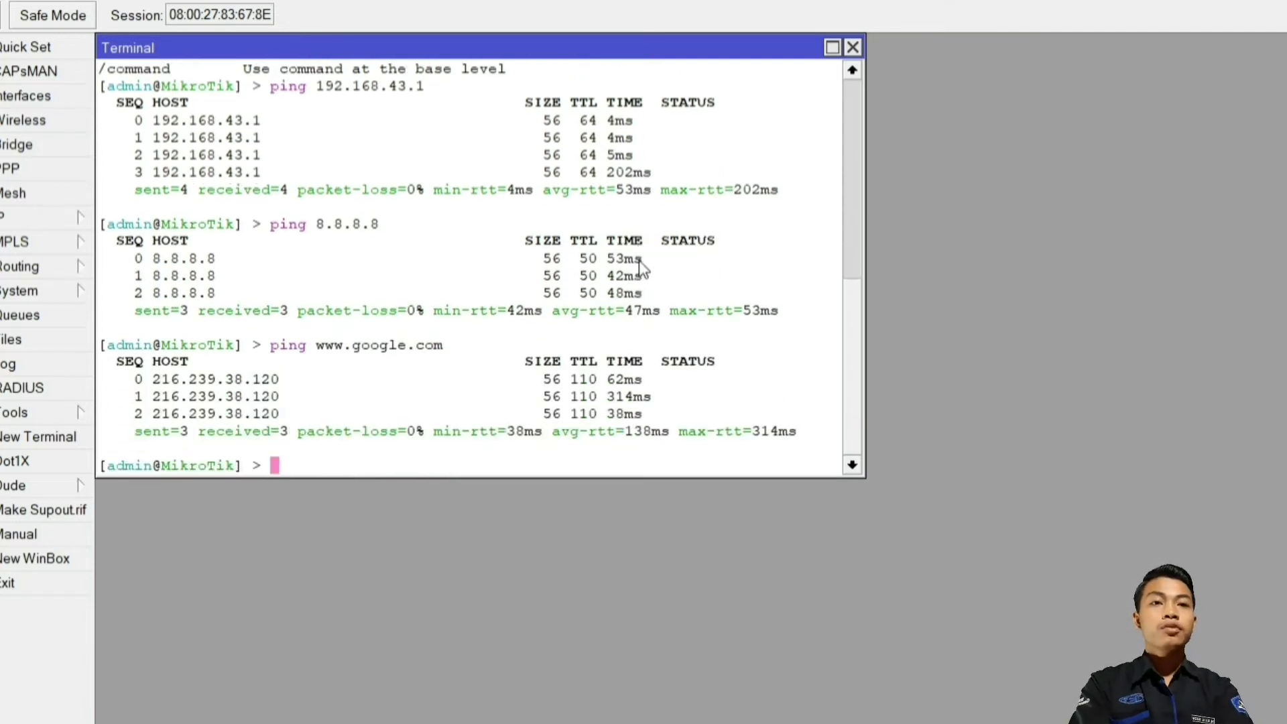
left_click(853, 47)
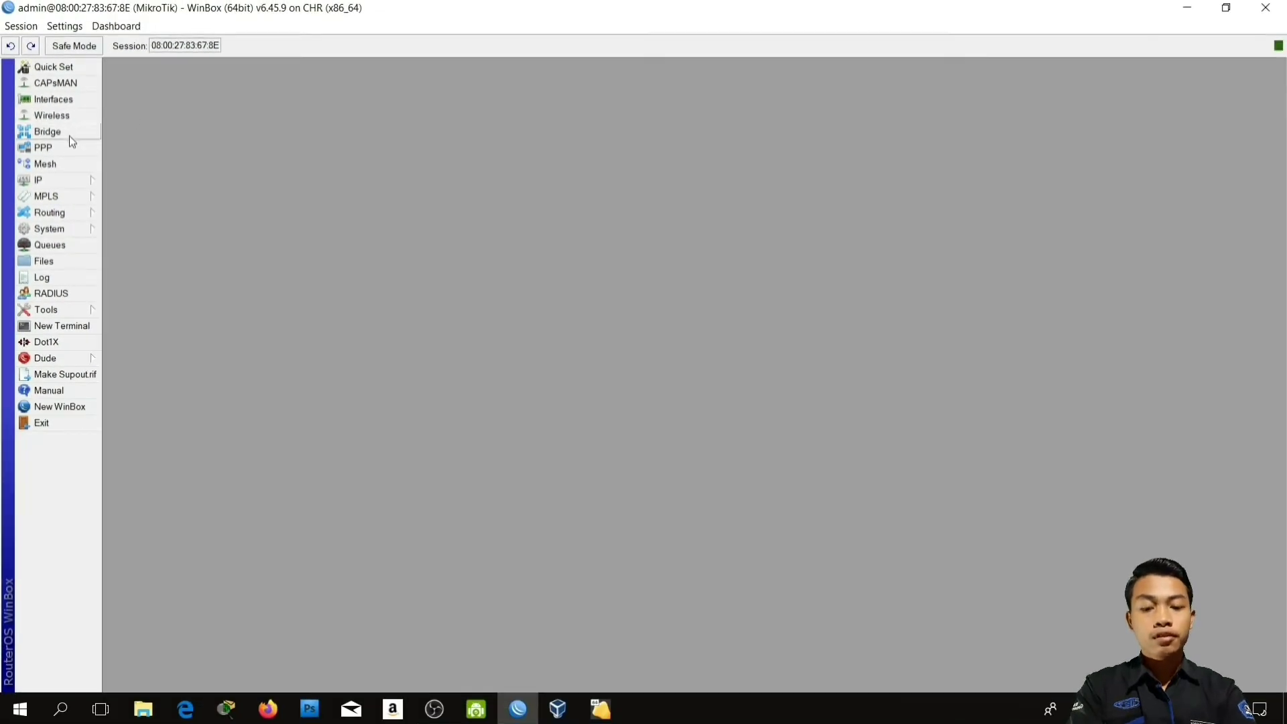
Step: Create a new router IP address entry with the address 192.168.1.1/24
left_click(47, 179)
left_click(155, 215)
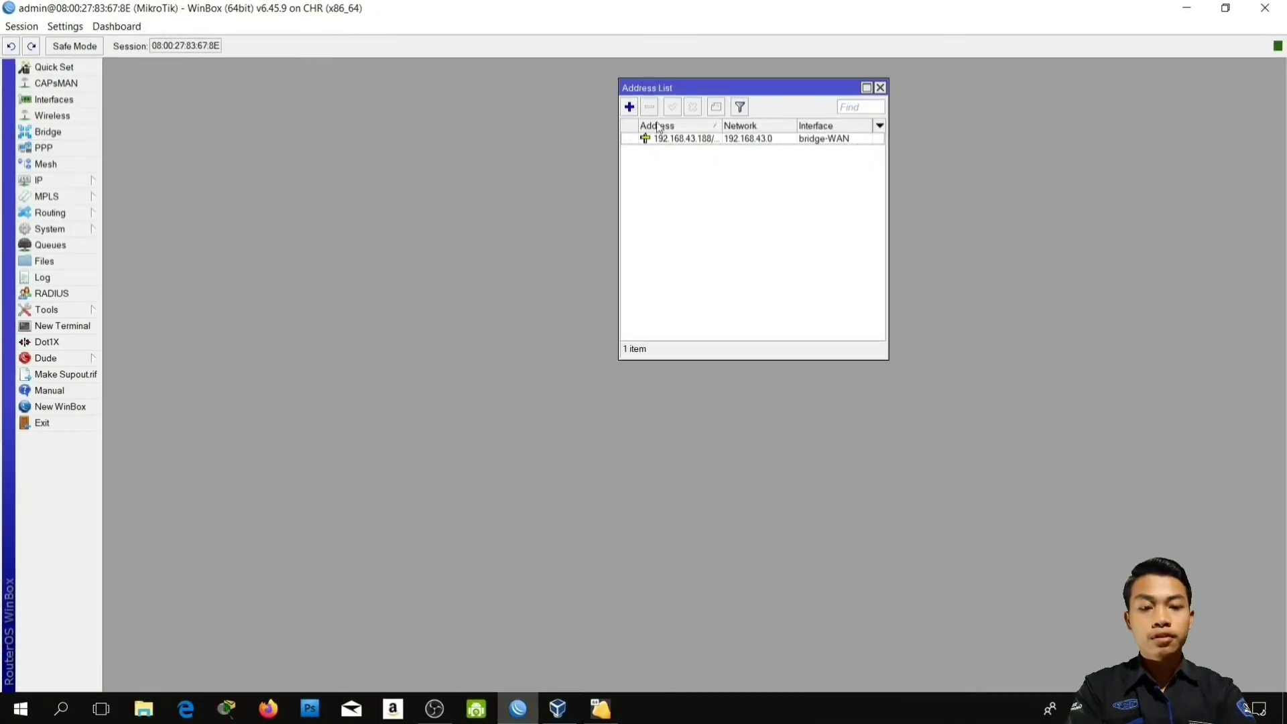
left_click(628, 106)
left_click(706, 325)
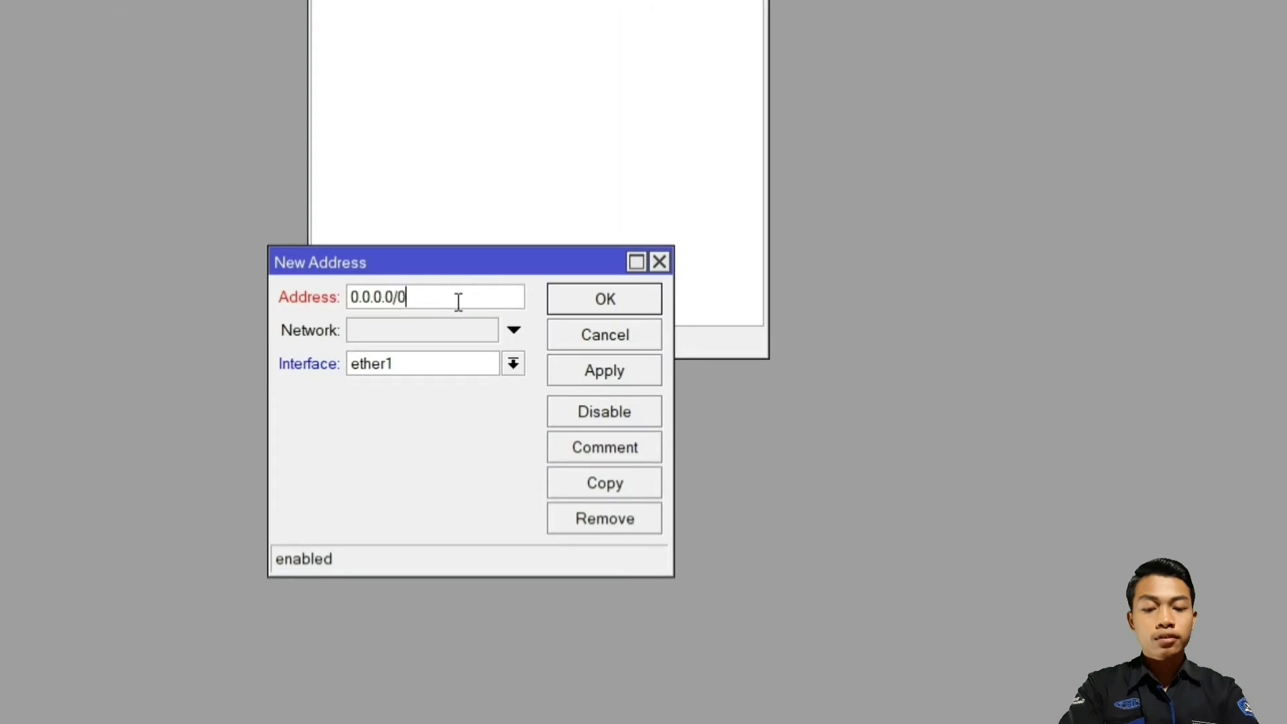
key("BackSpace")
key("BackSpace")
key("BackSpace")
key("BackSpace")
key("BackSpace")
key("BackSpace")
key("BackSpace")
key("BackSpace")
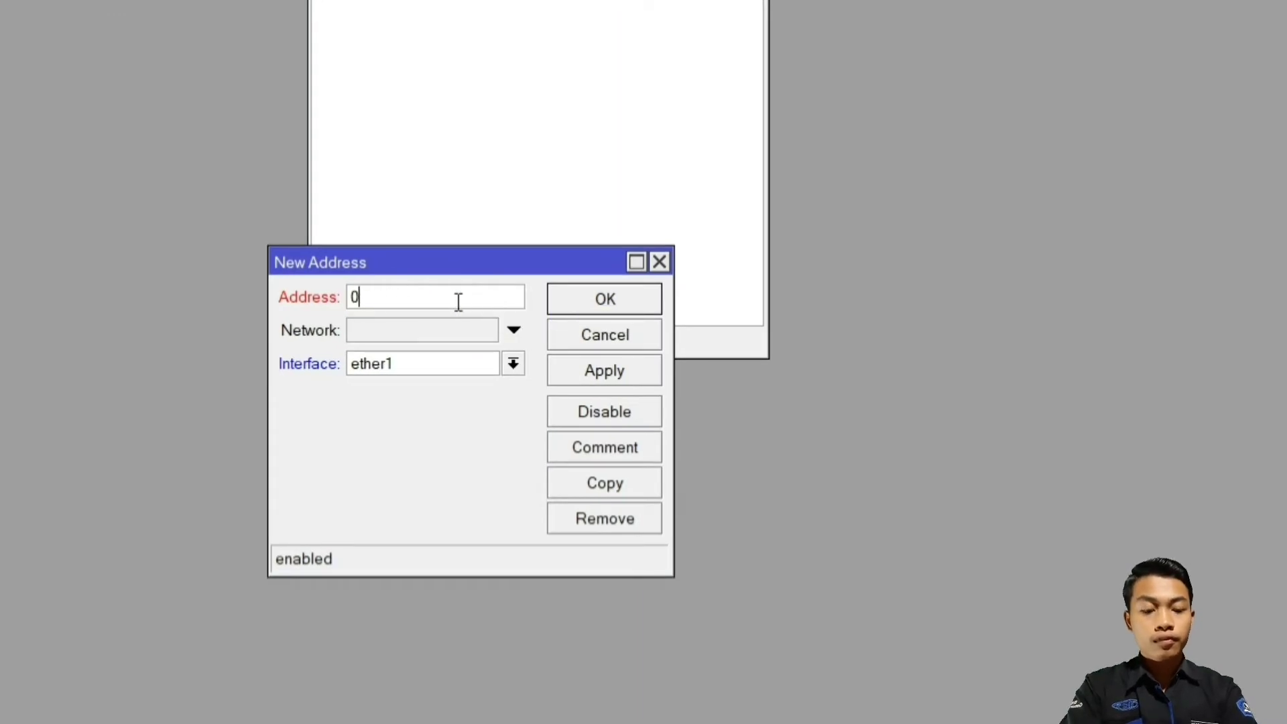
type("192.168")
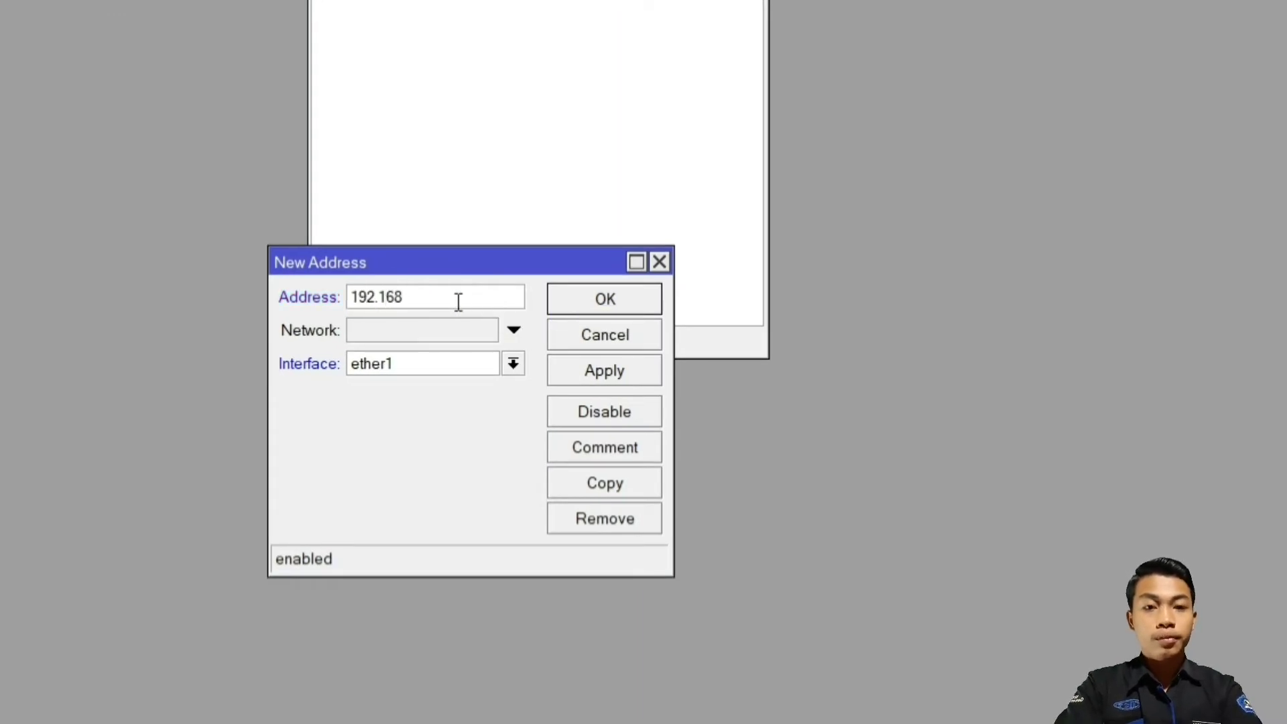
type(".1.1/24")
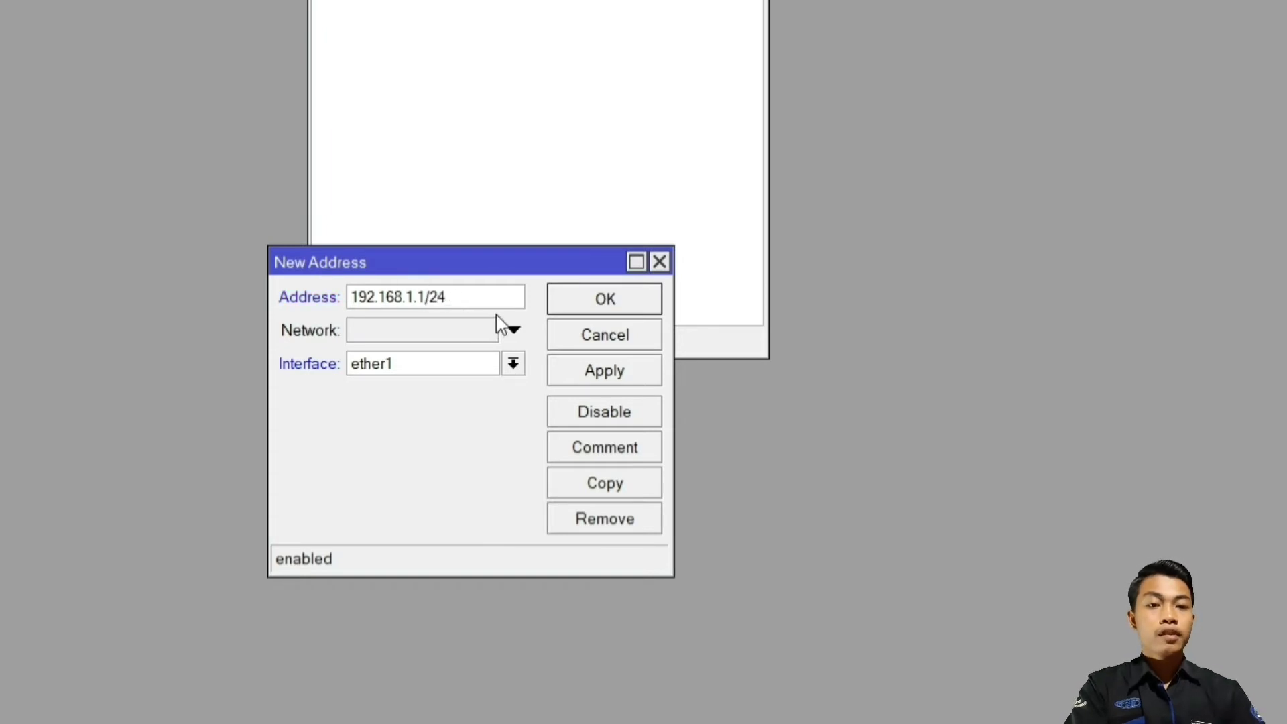
Step: Assign the new address to the bridge-LAN interface, save it and close the address list
left_click(513, 364)
left_click(517, 383)
left_click(615, 372)
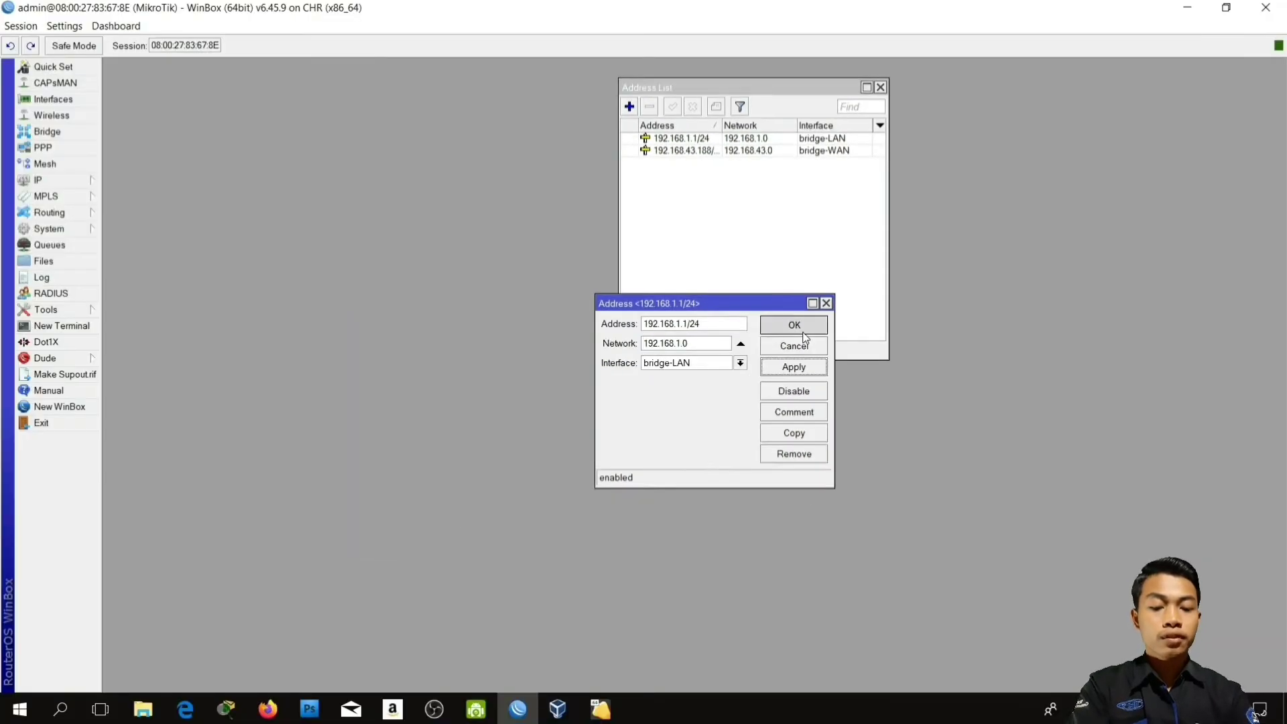
left_click(804, 332)
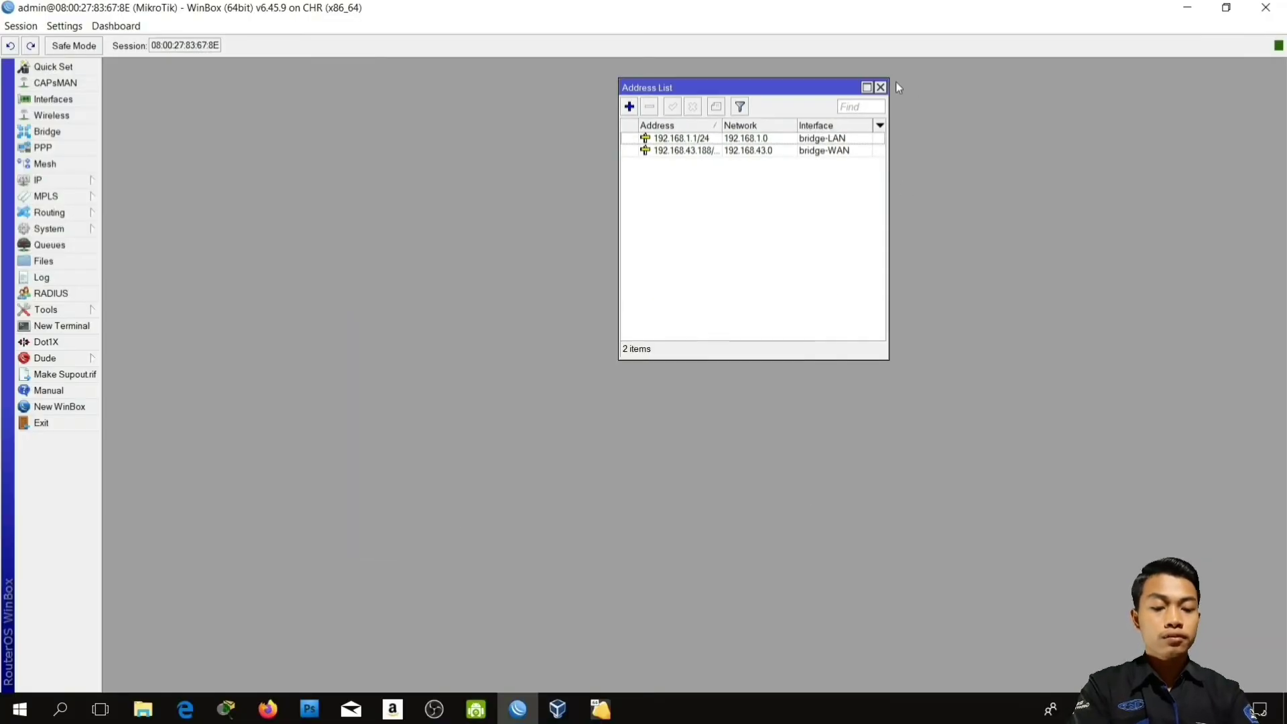
left_click(880, 87)
Step: Start the DHCP server setup wizard and choose bridge-LAN as the server interface
left_click(58, 181)
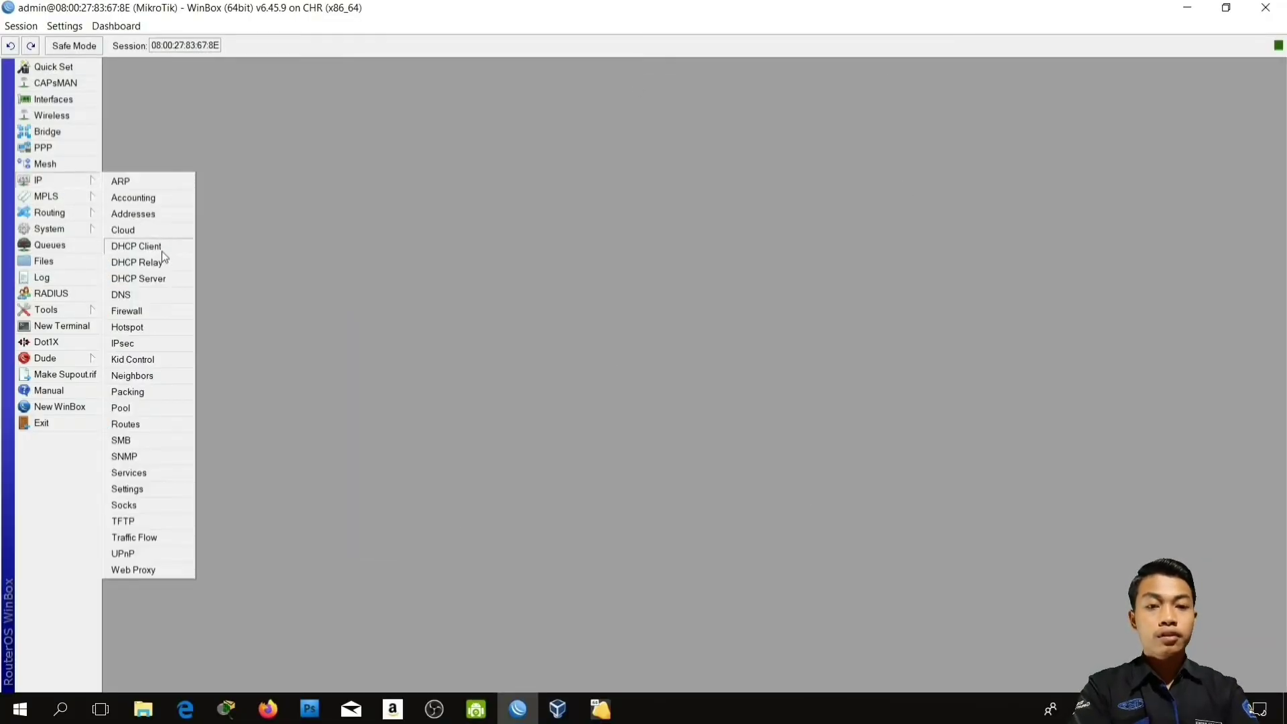
left_click(163, 281)
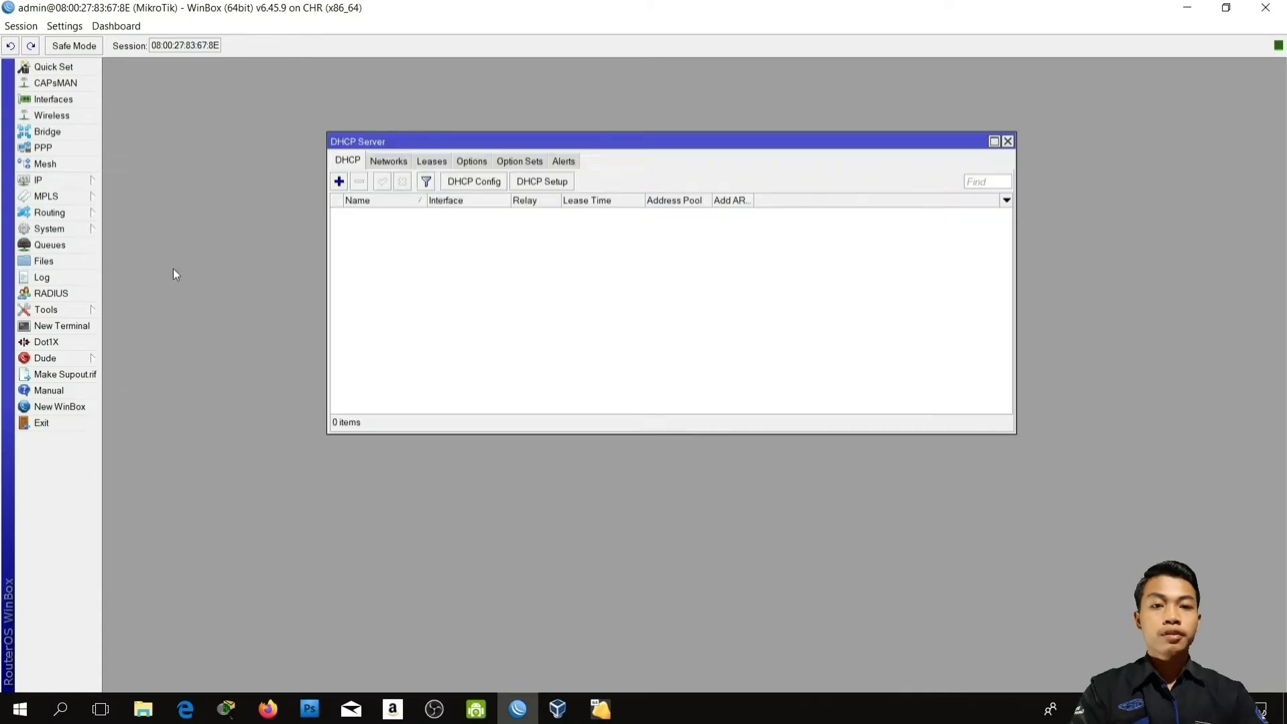
left_click(553, 187)
left_click(699, 388)
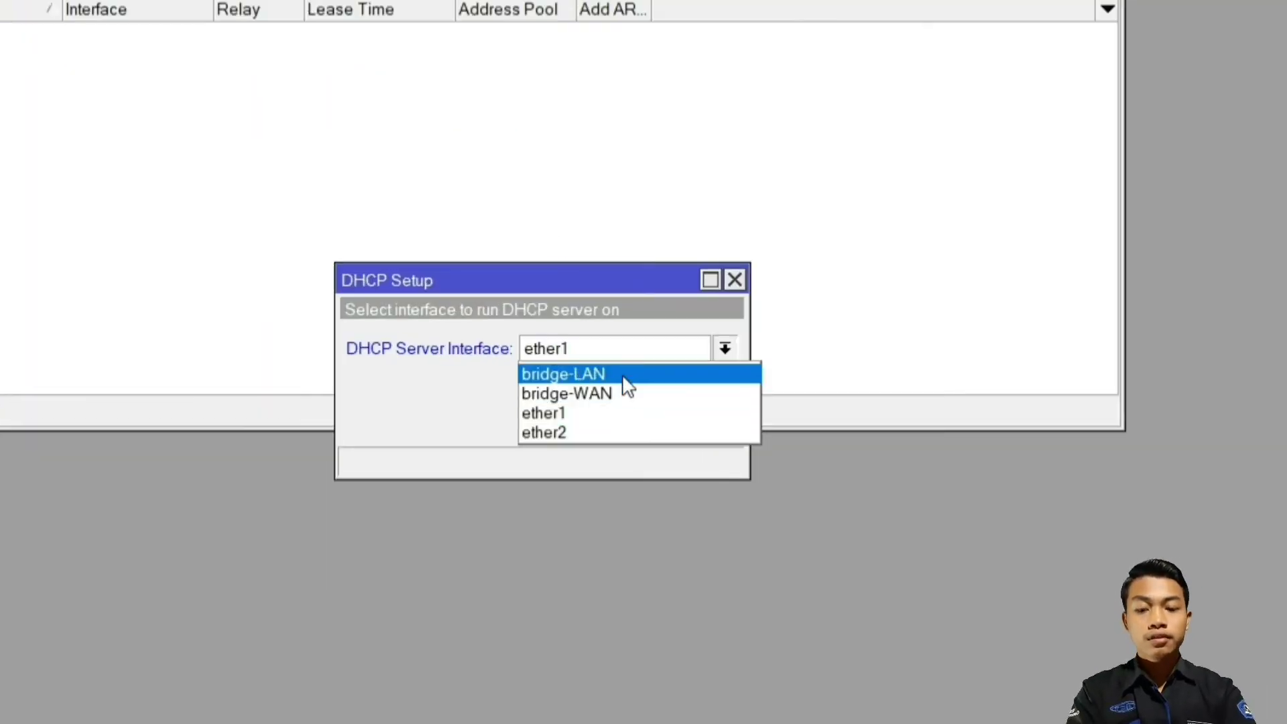
left_click(623, 376)
left_click(621, 420)
Step: Accept the remaining DHCP setup defaults, including the address pool 192.168.1.2-192.168.1.254, finish the wizard and close the DHCP server window
left_click(621, 421)
left_click(620, 421)
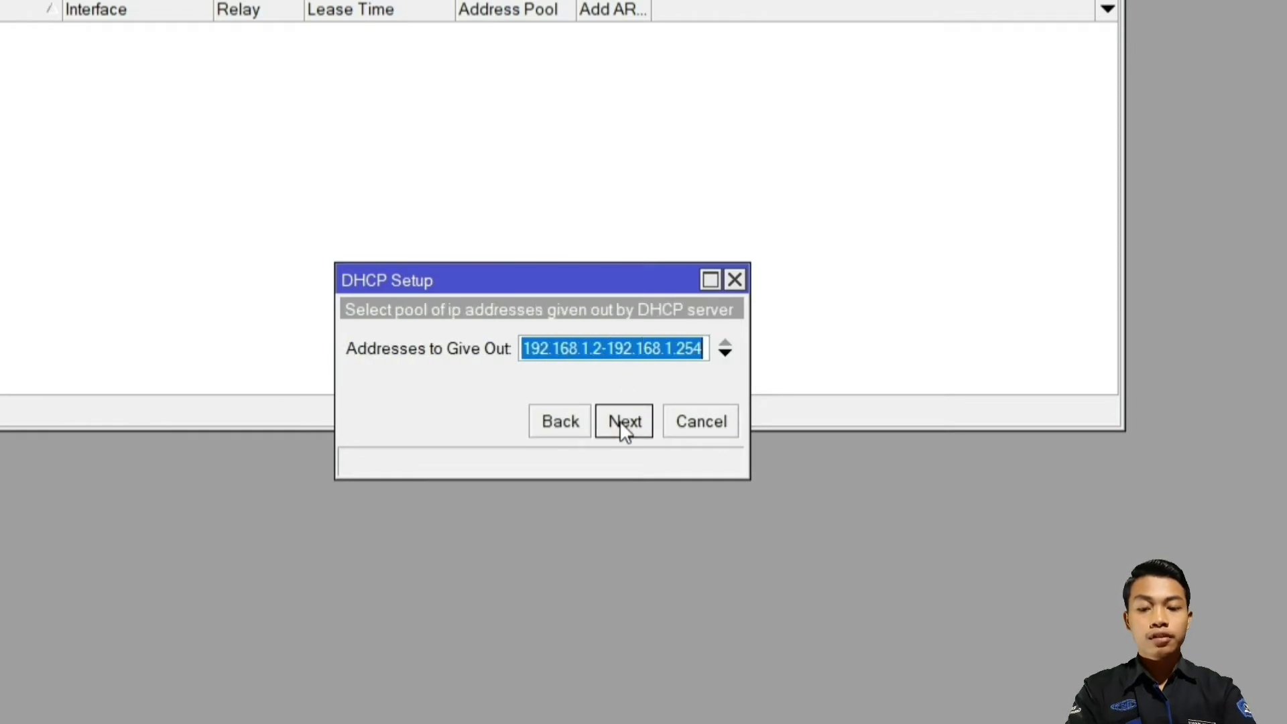
left_click(621, 421)
left_click(621, 421)
left_click(621, 421)
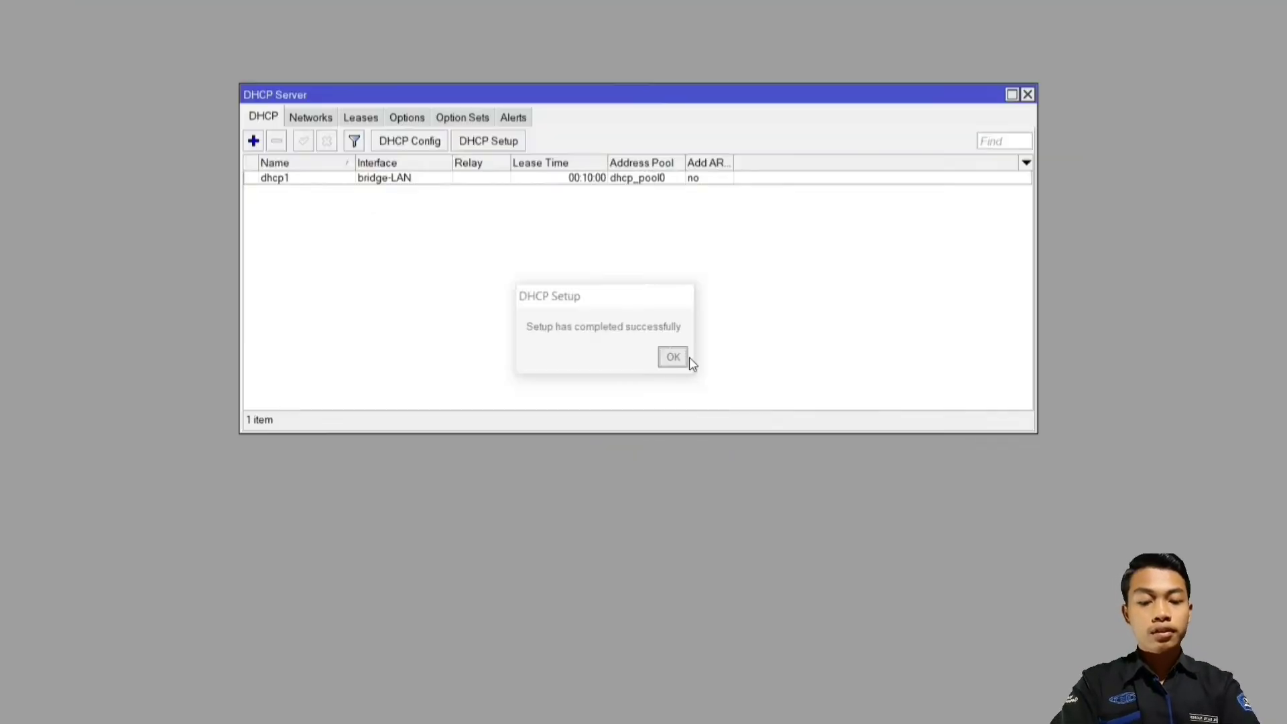
left_click(672, 357)
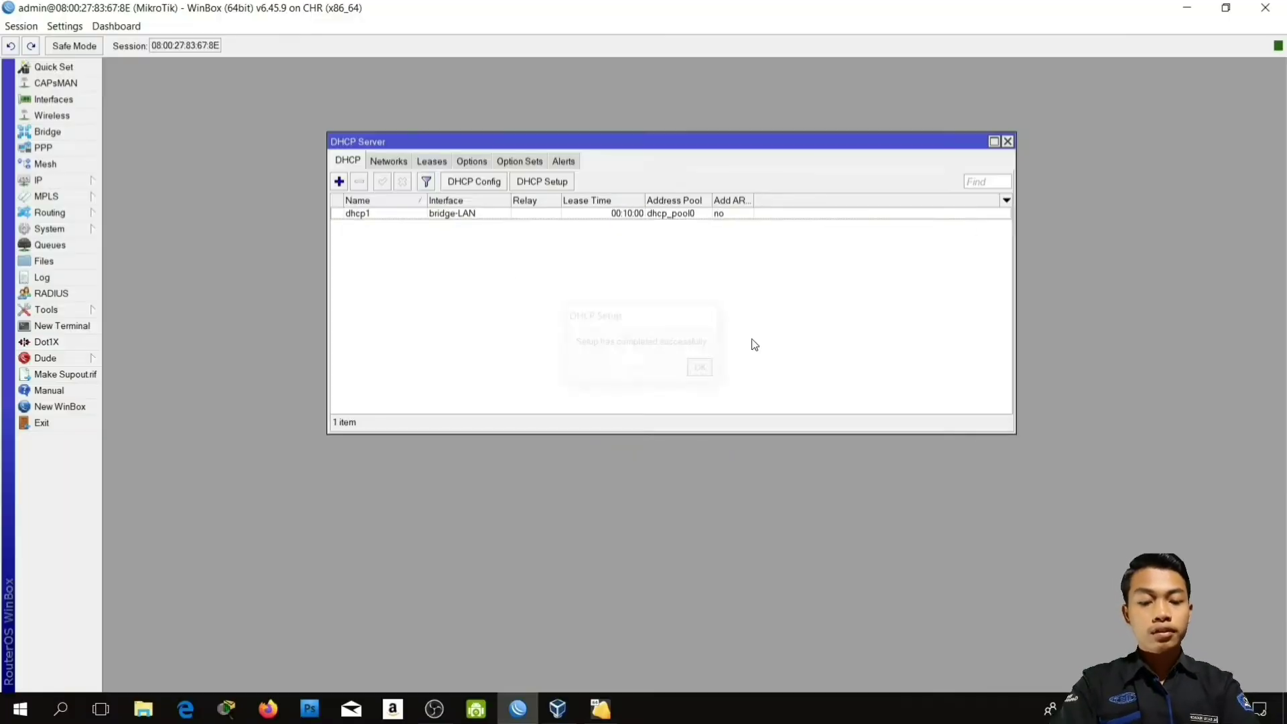
left_click(1028, 95)
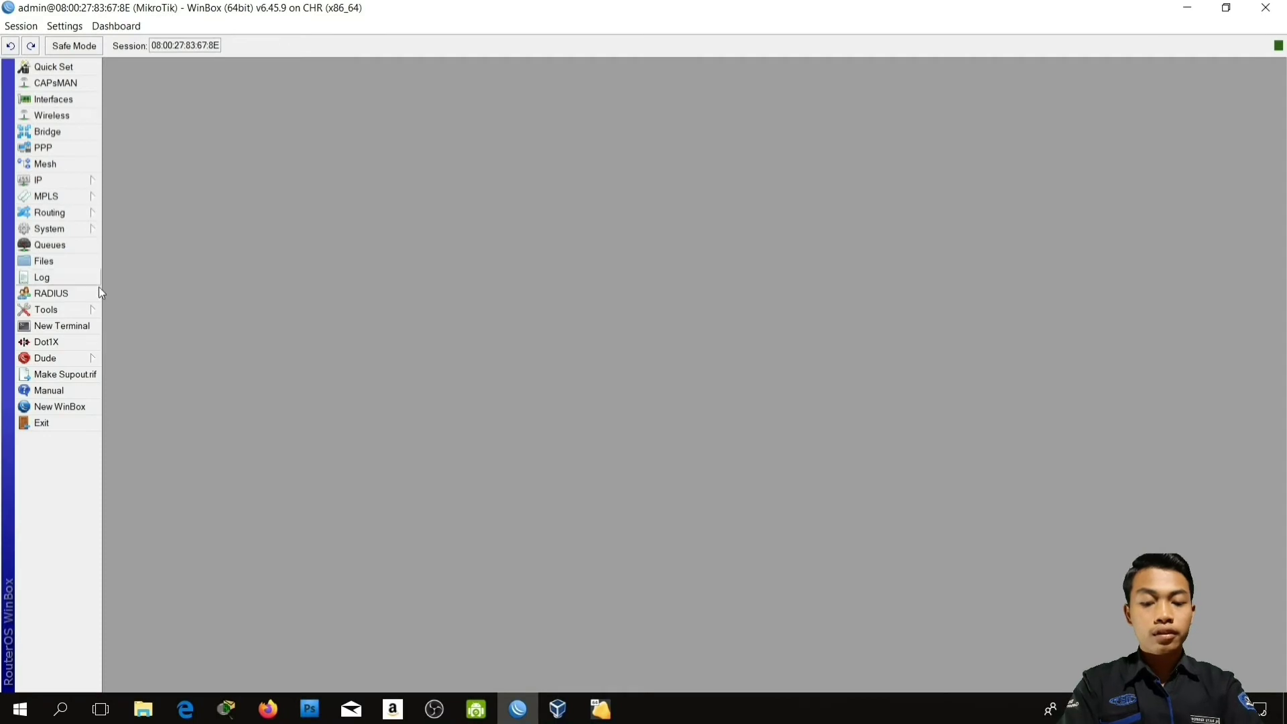
Step: Ping the LAN address 192.168.1.1 from a new router terminal, stop the ping and close the terminal
left_click(87, 326)
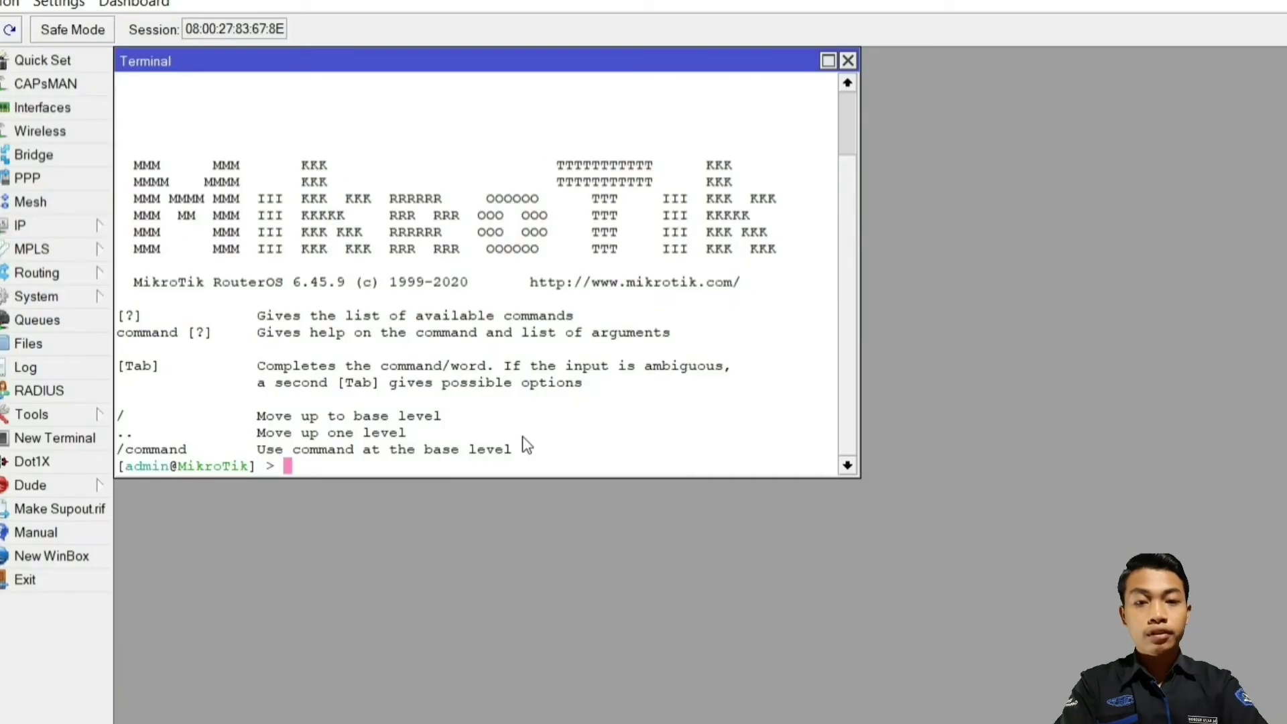
type("ping")
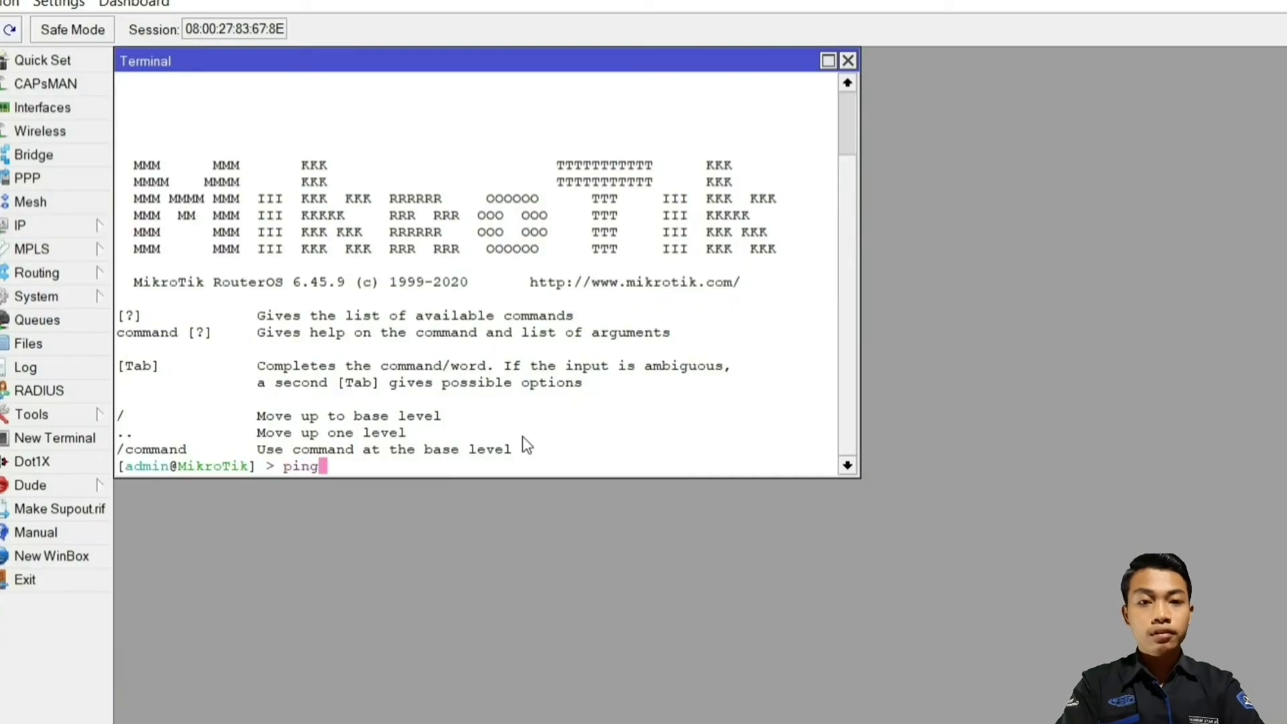
type(" 192.168.1.1")
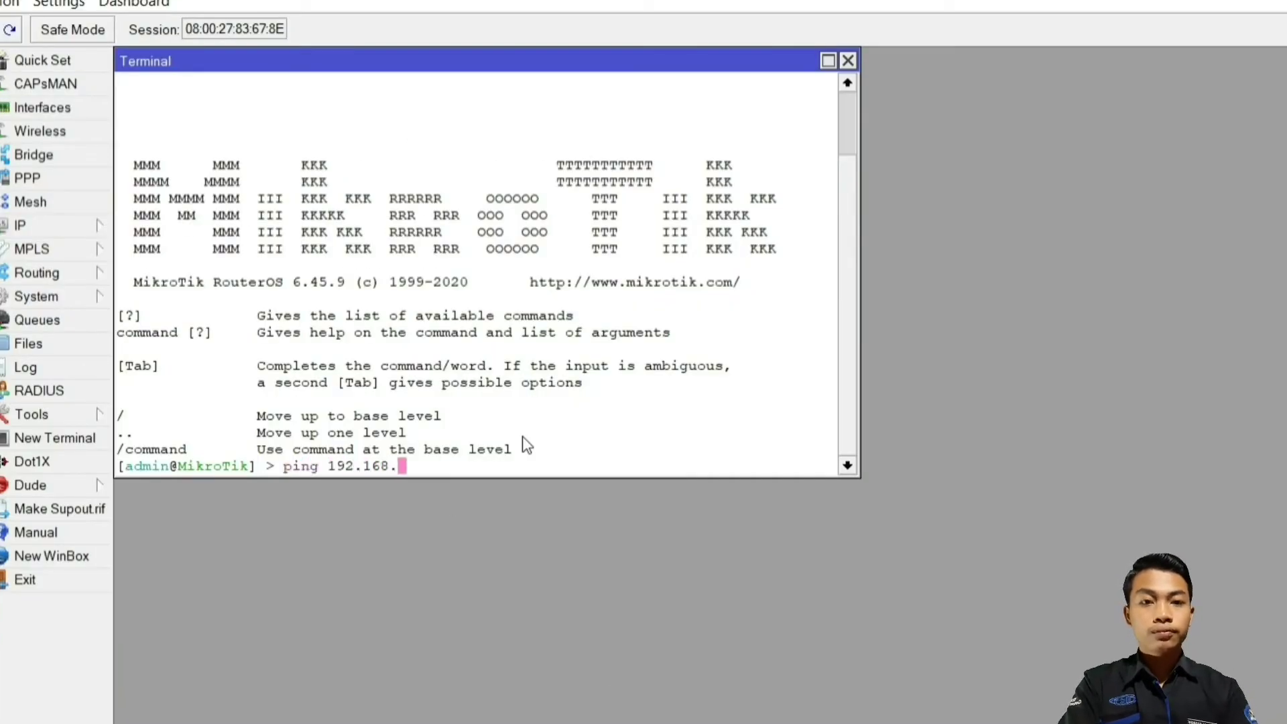
key("Return")
key("ctrl+c")
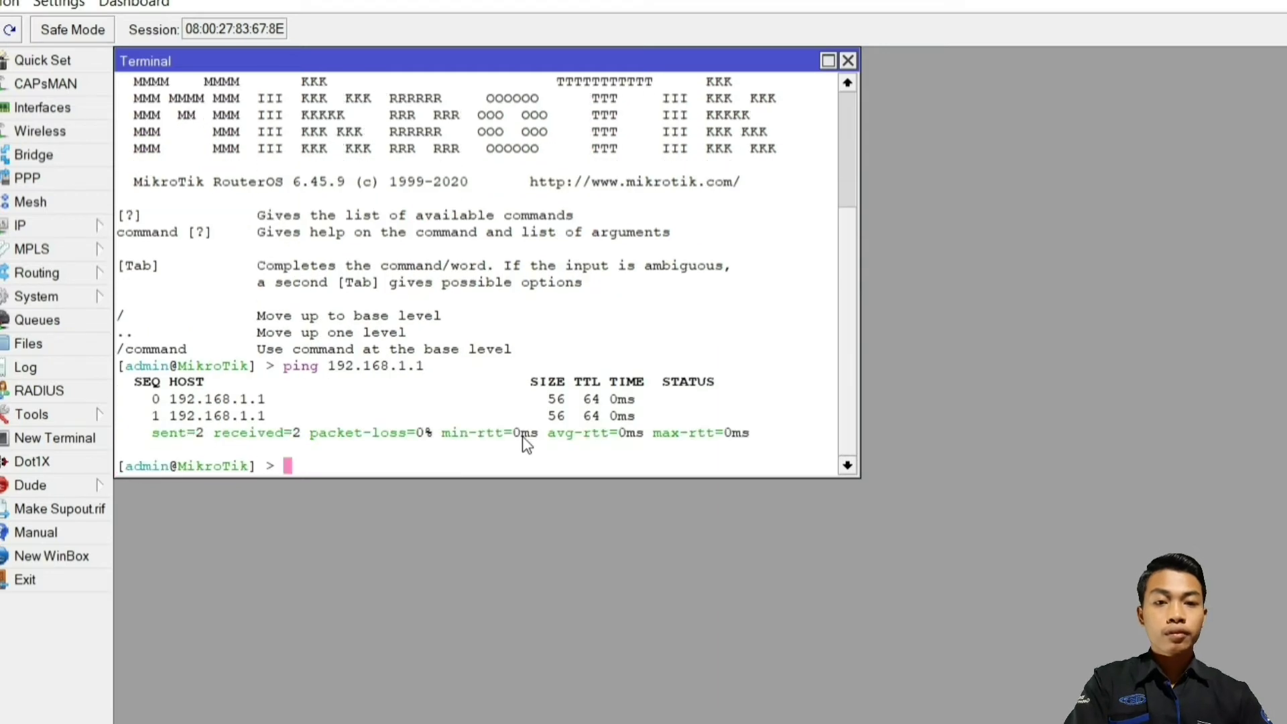
left_click(848, 61)
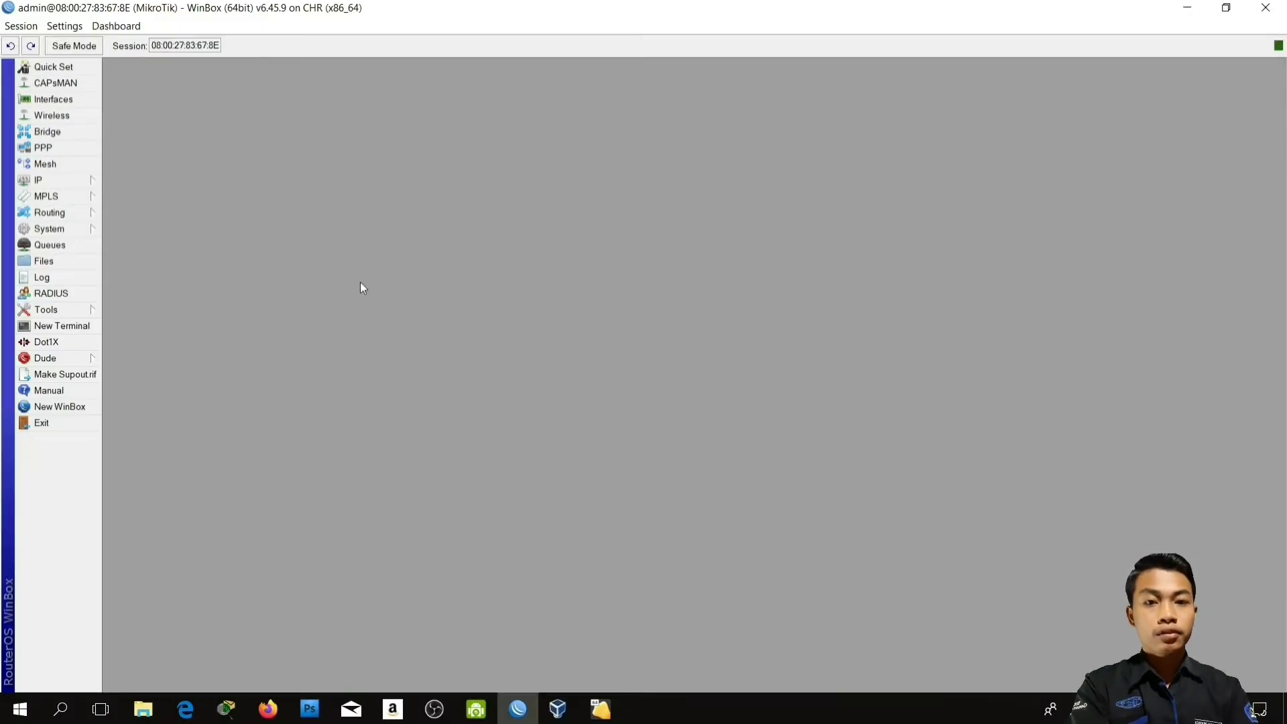
Step: Switch to Oracle VM VirtualBox Manager, start the Windows7-Ultimate virtual machine and refresh its desktop once it has booted
left_click(557, 708)
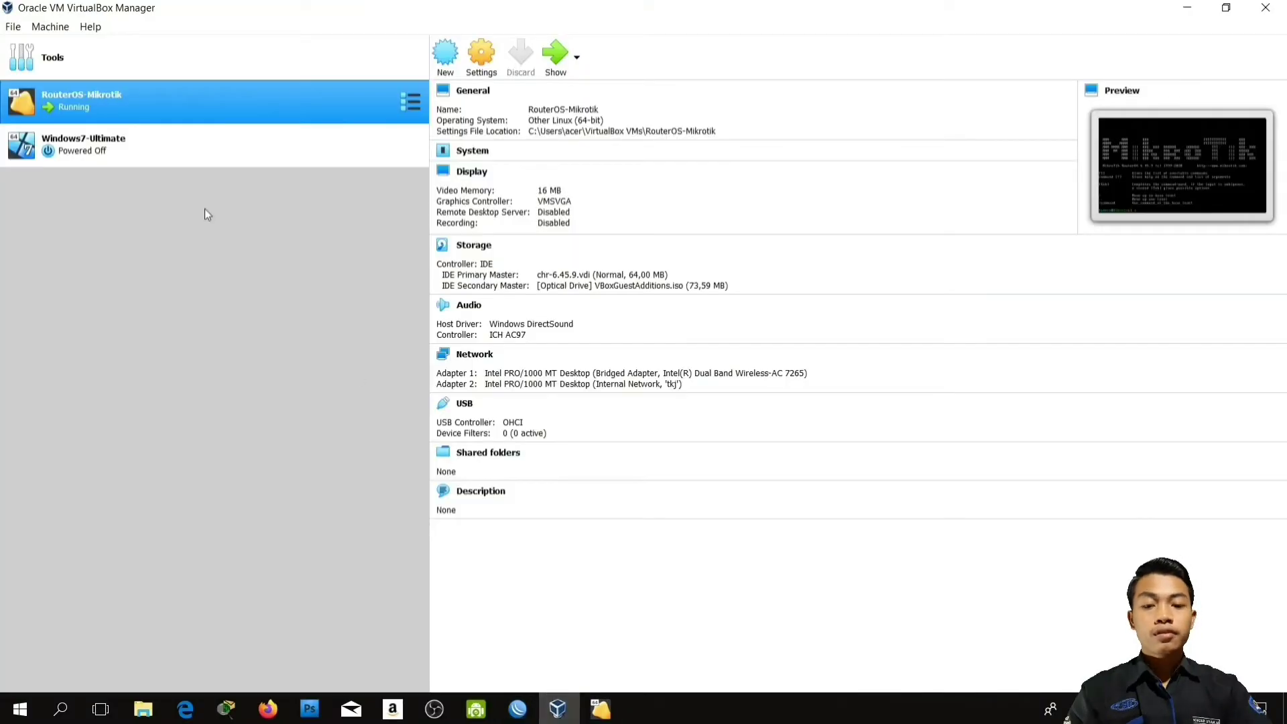
left_click(189, 142)
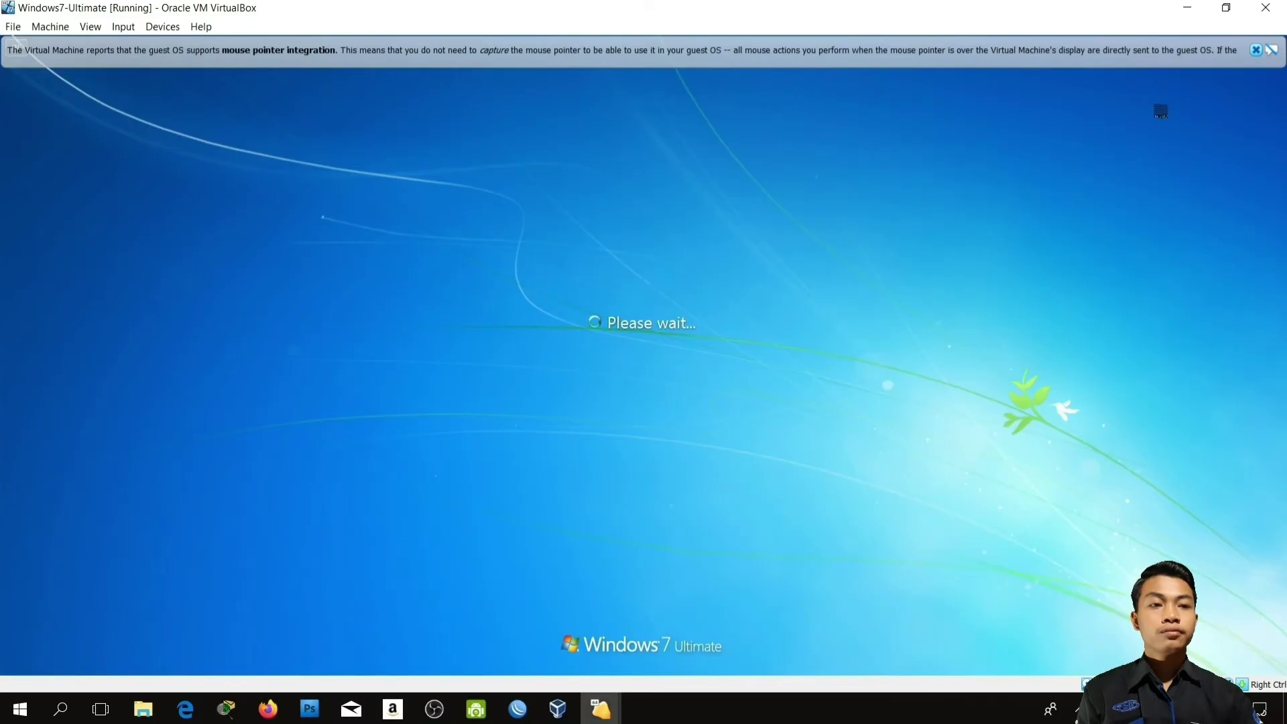
left_click(1255, 50)
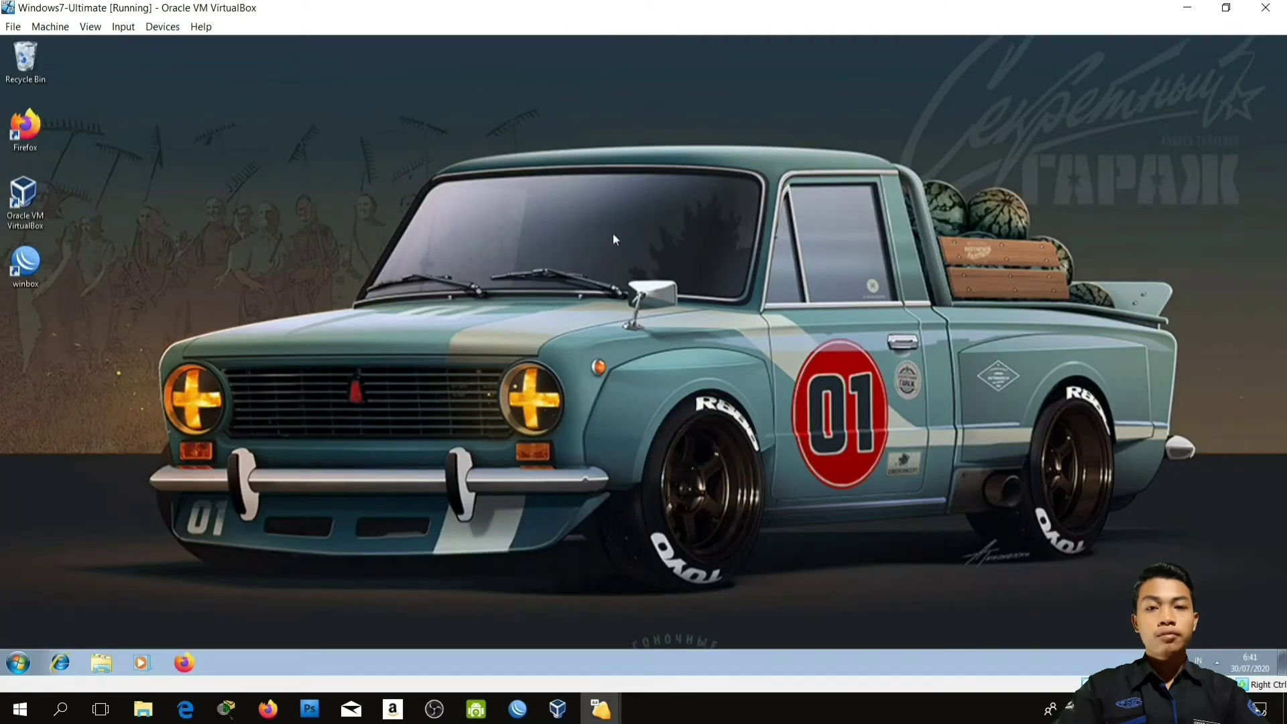
right_click(572, 202)
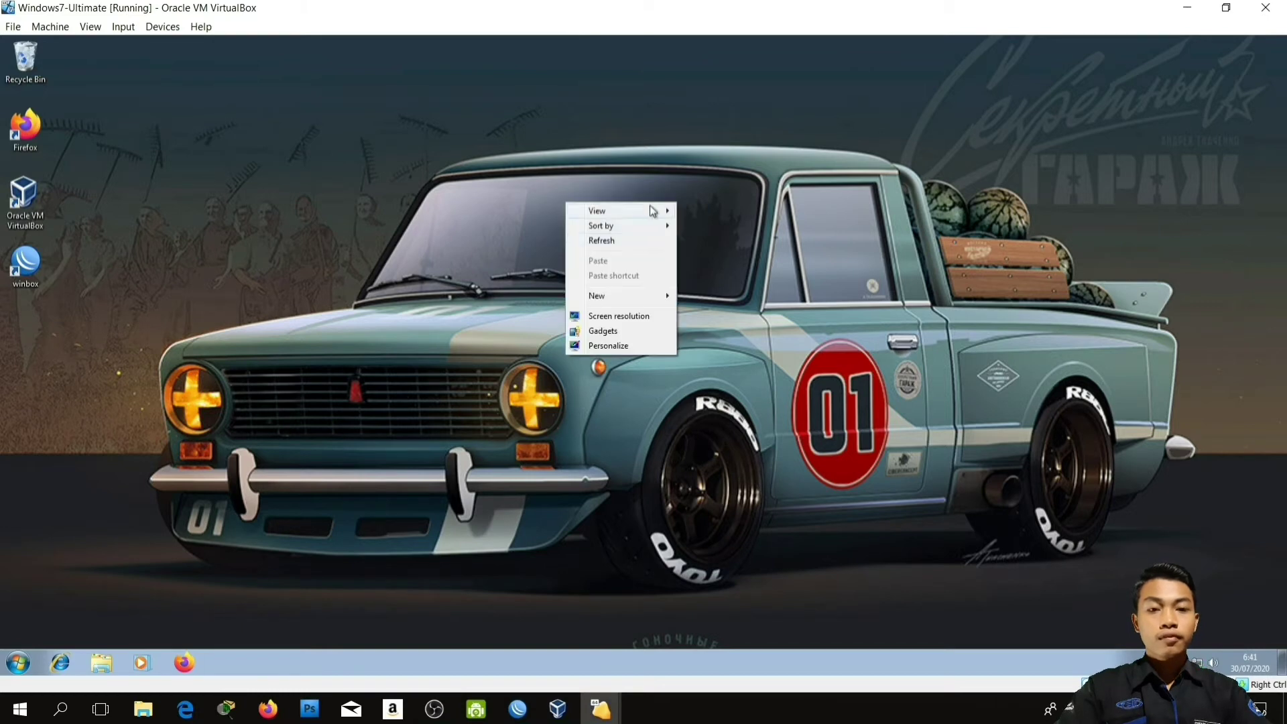
left_click(630, 240)
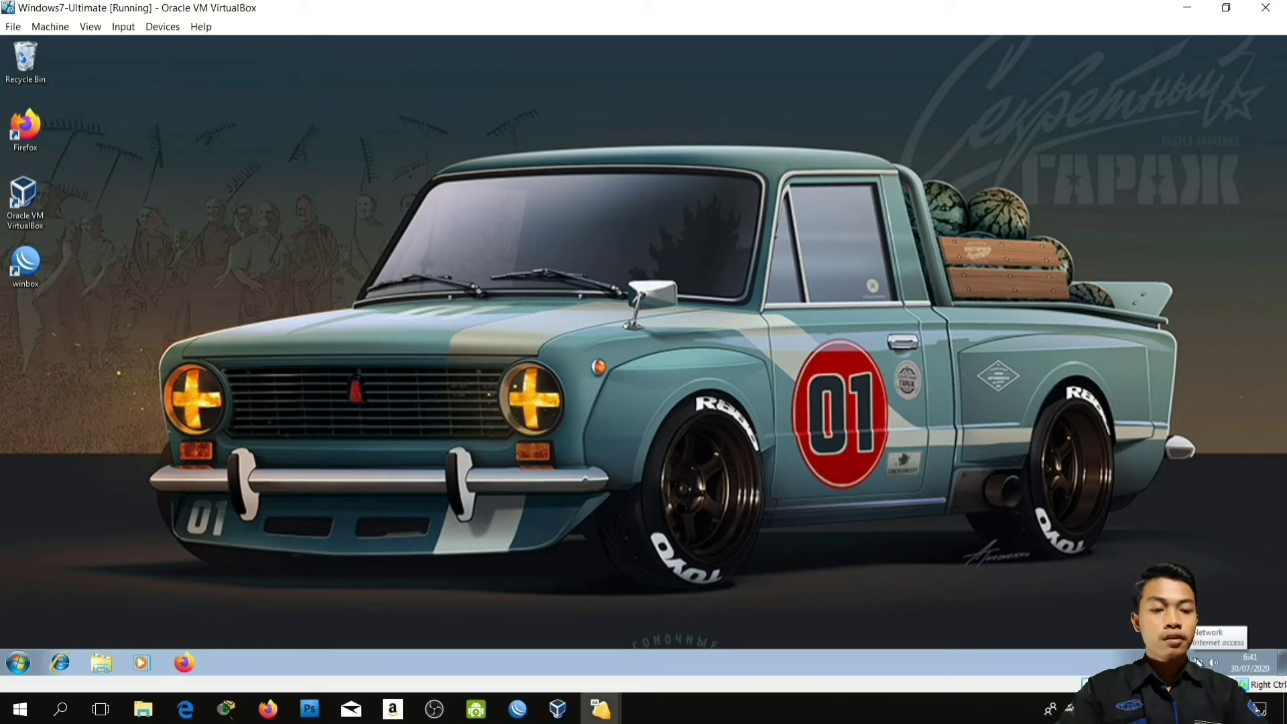
Step: Examine the IP details of the Windows 7 guest's Local Area Connection, then close the network windows
right_click(1197, 662)
left_click(1190, 649)
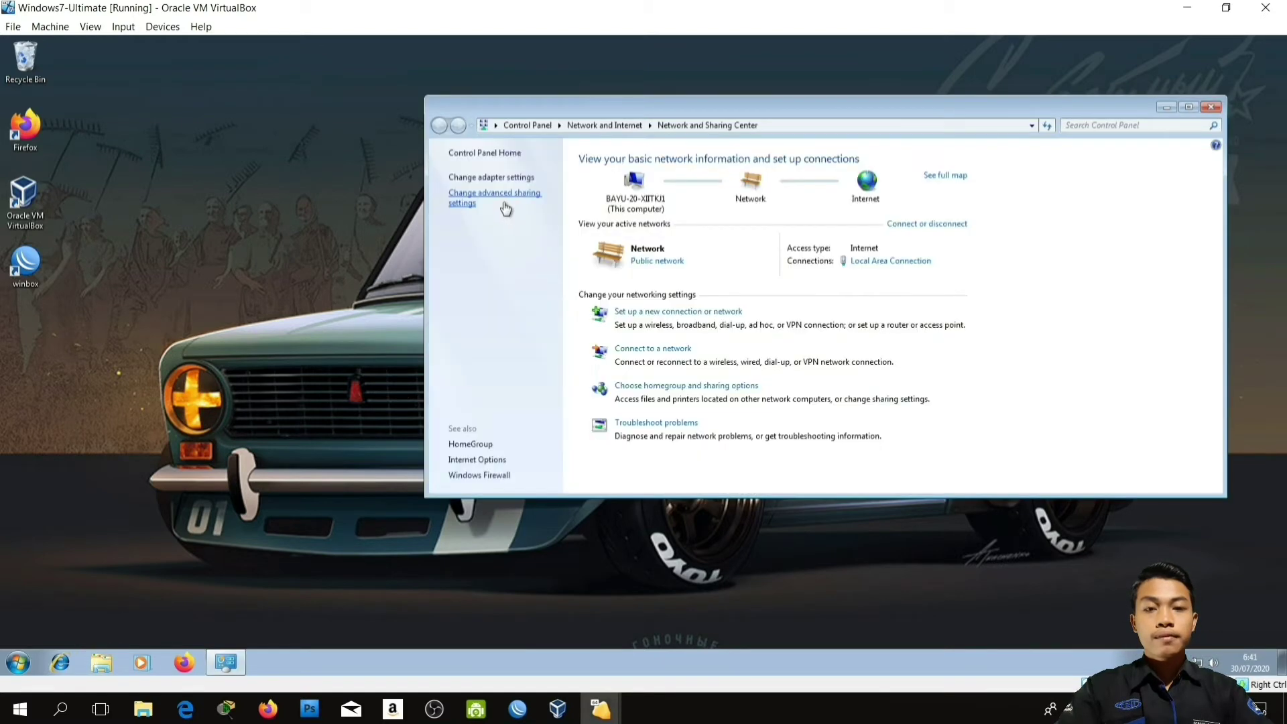
left_click(499, 178)
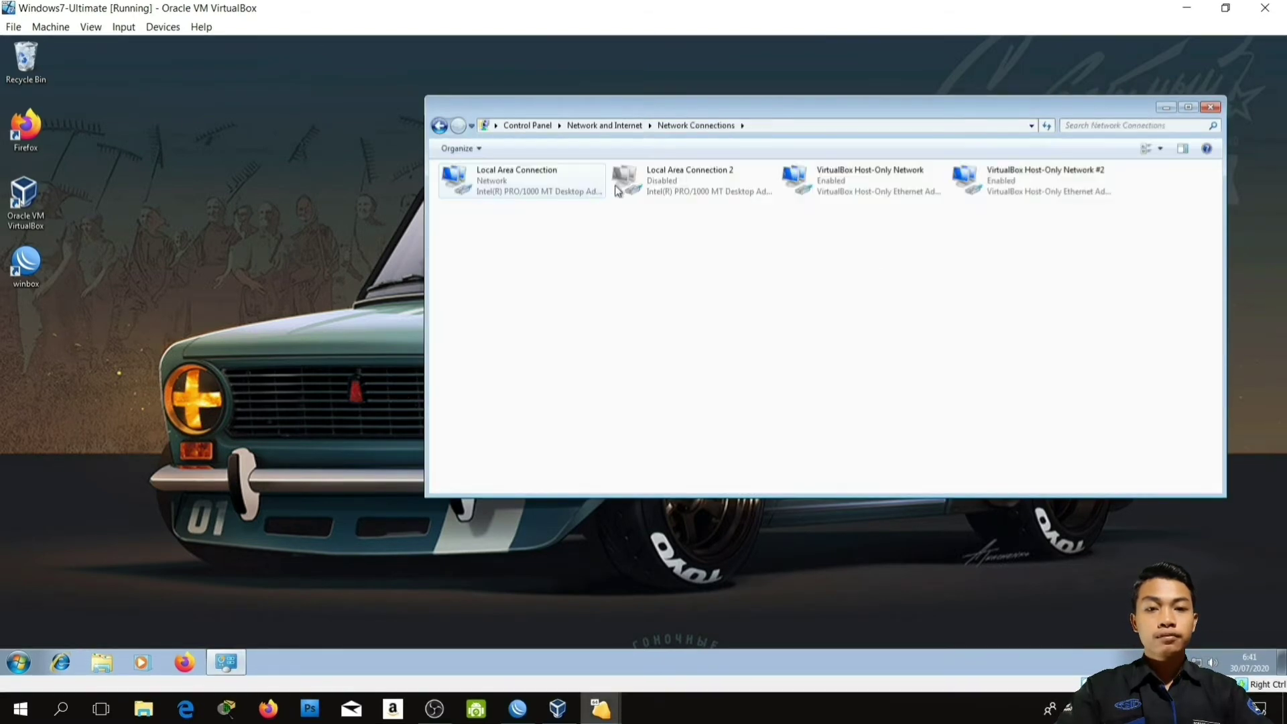
double_click(553, 176)
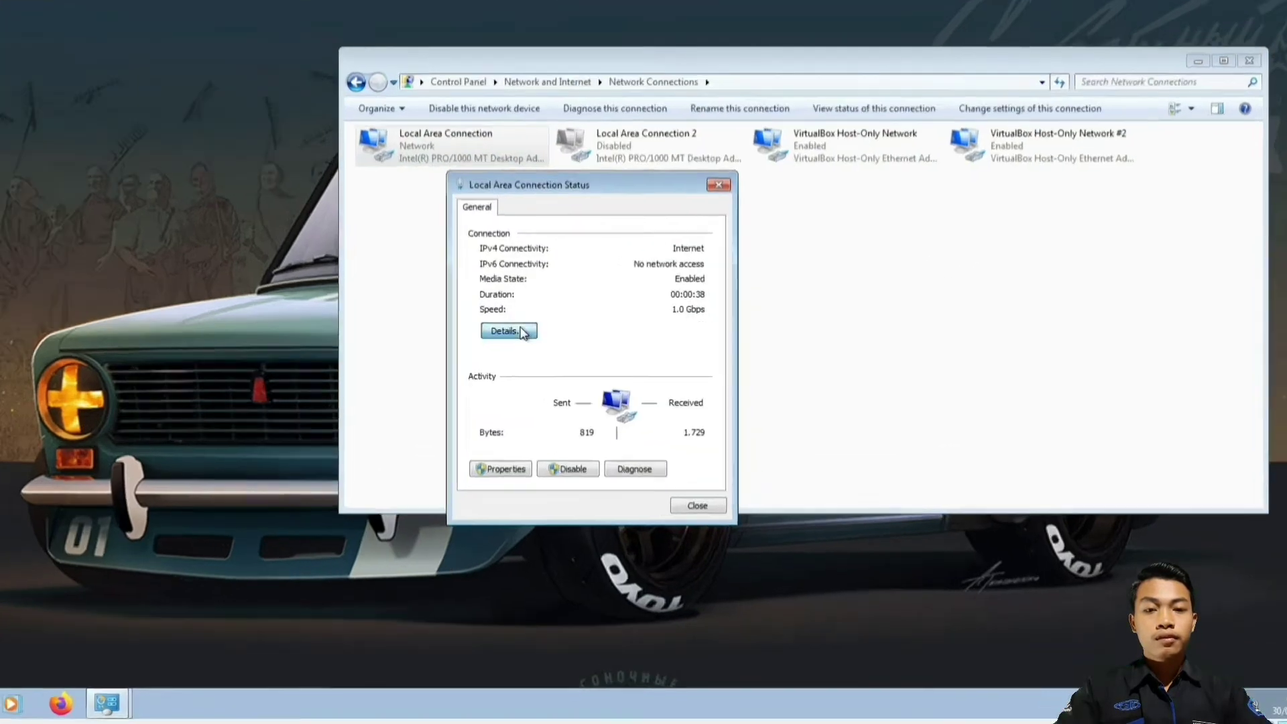
left_click(587, 341)
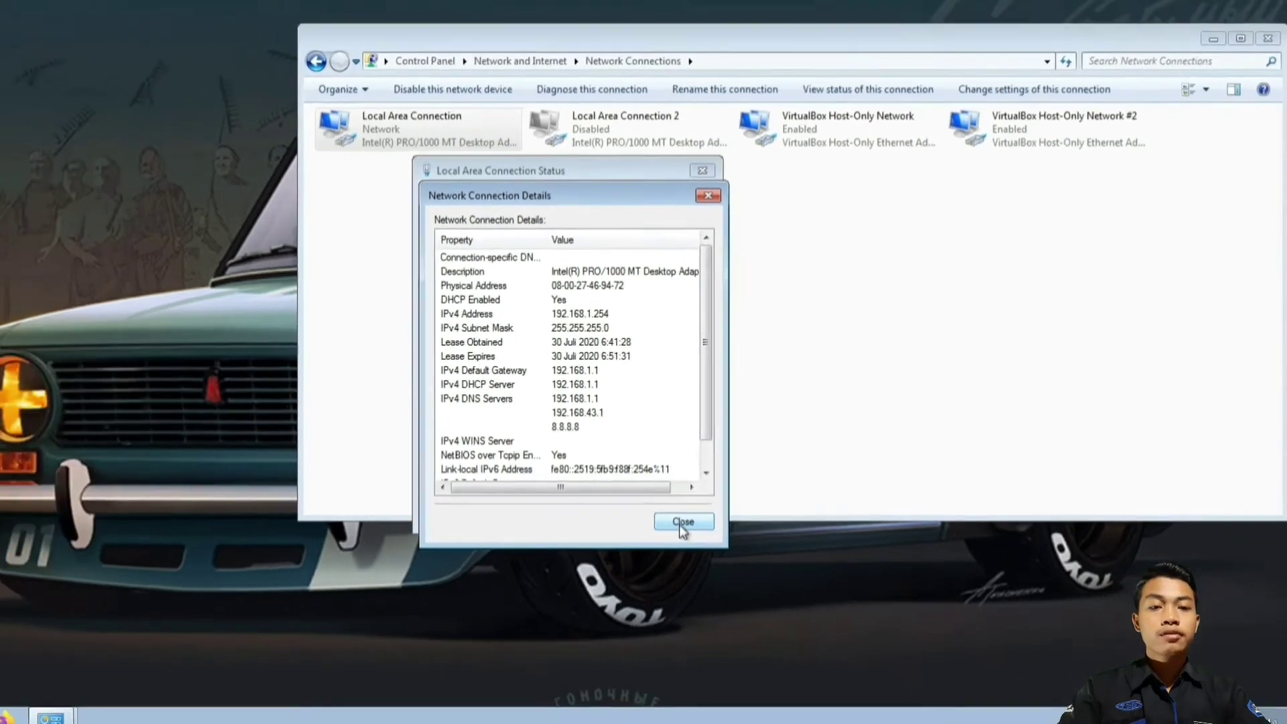
left_click(625, 546)
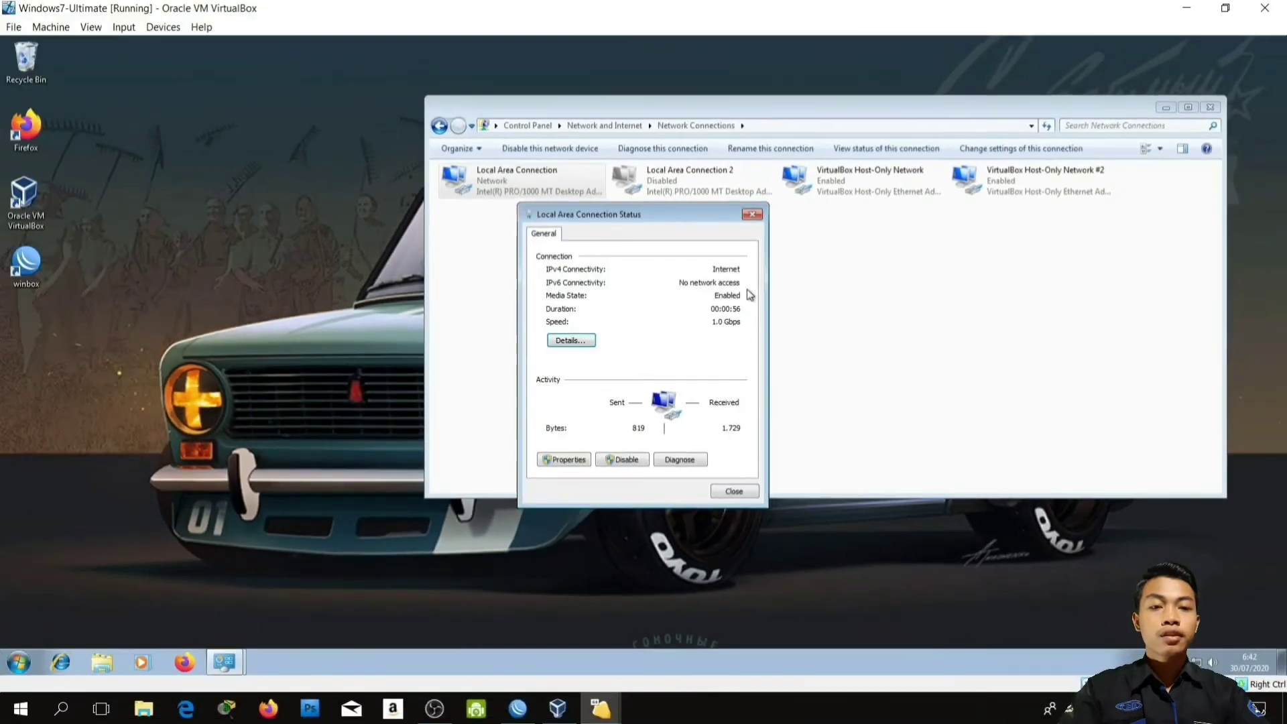
left_click(648, 125)
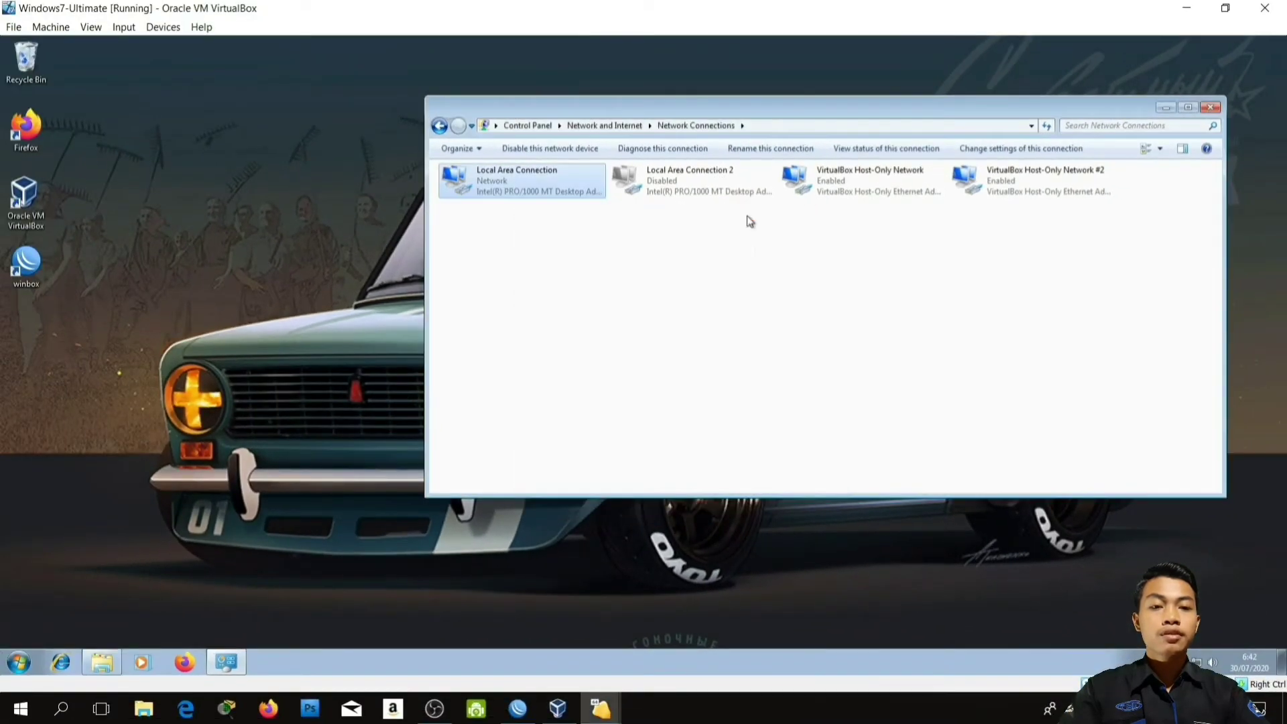
left_click(1209, 107)
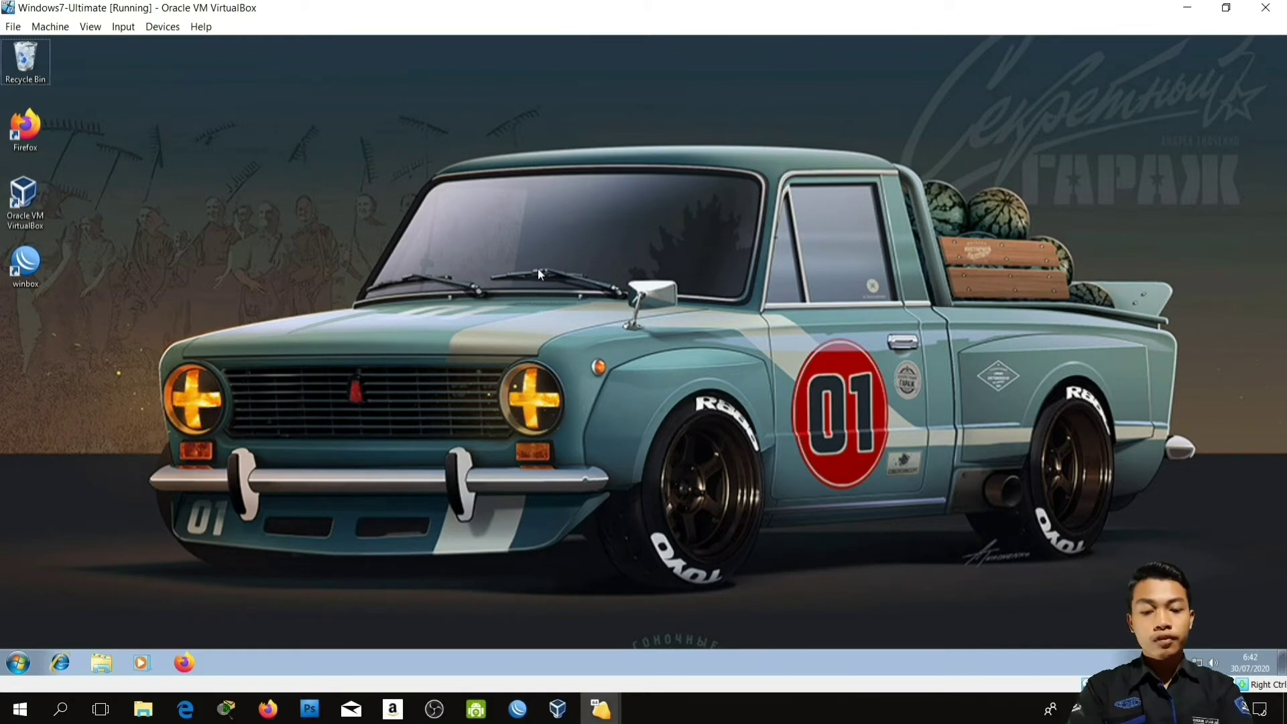
Step: Open a command prompt in the Windows 7 guest and ping the gateway 192.168.43.1
key("super+r")
key("Return")
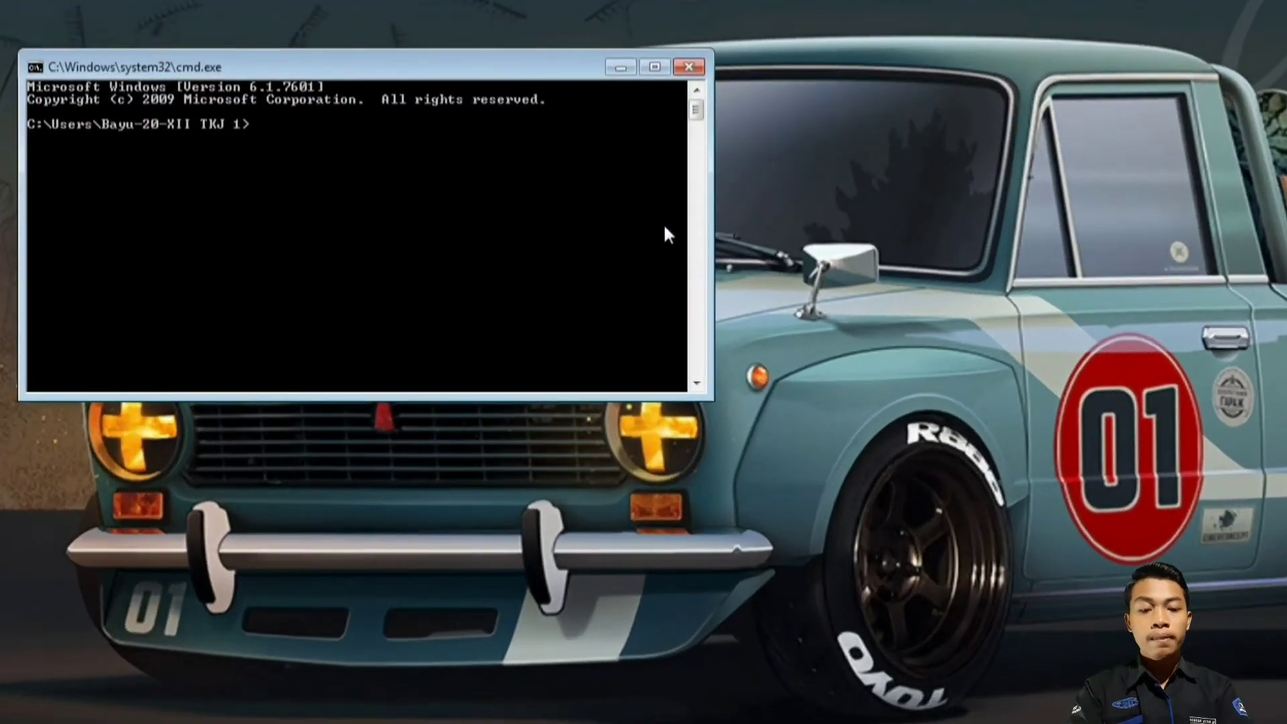
type("pinf")
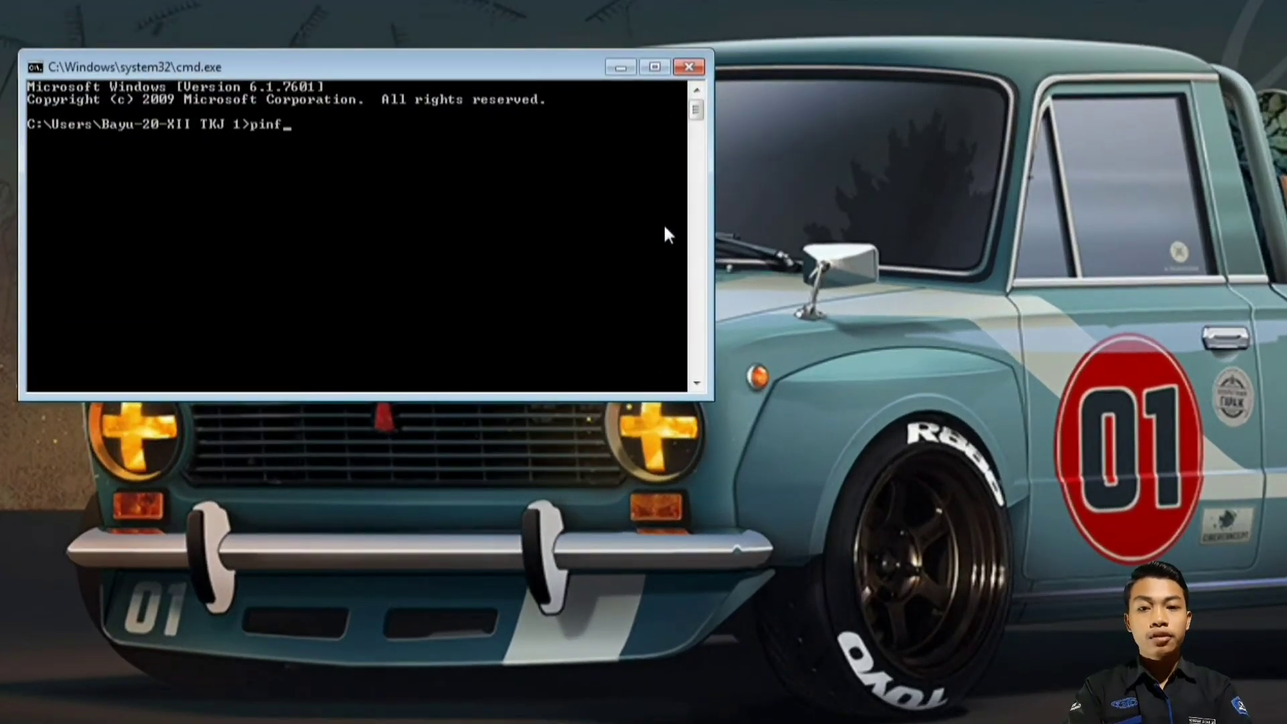
key("BackSpace")
type("g")
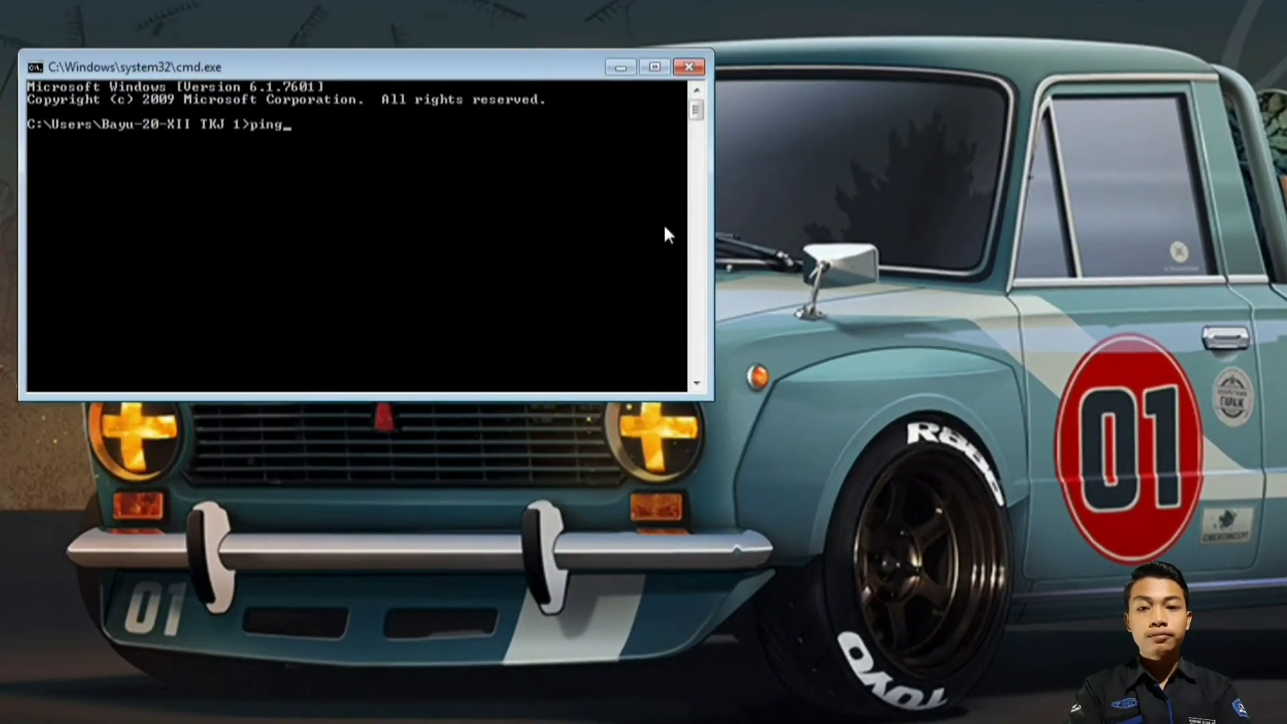
type(" 192")
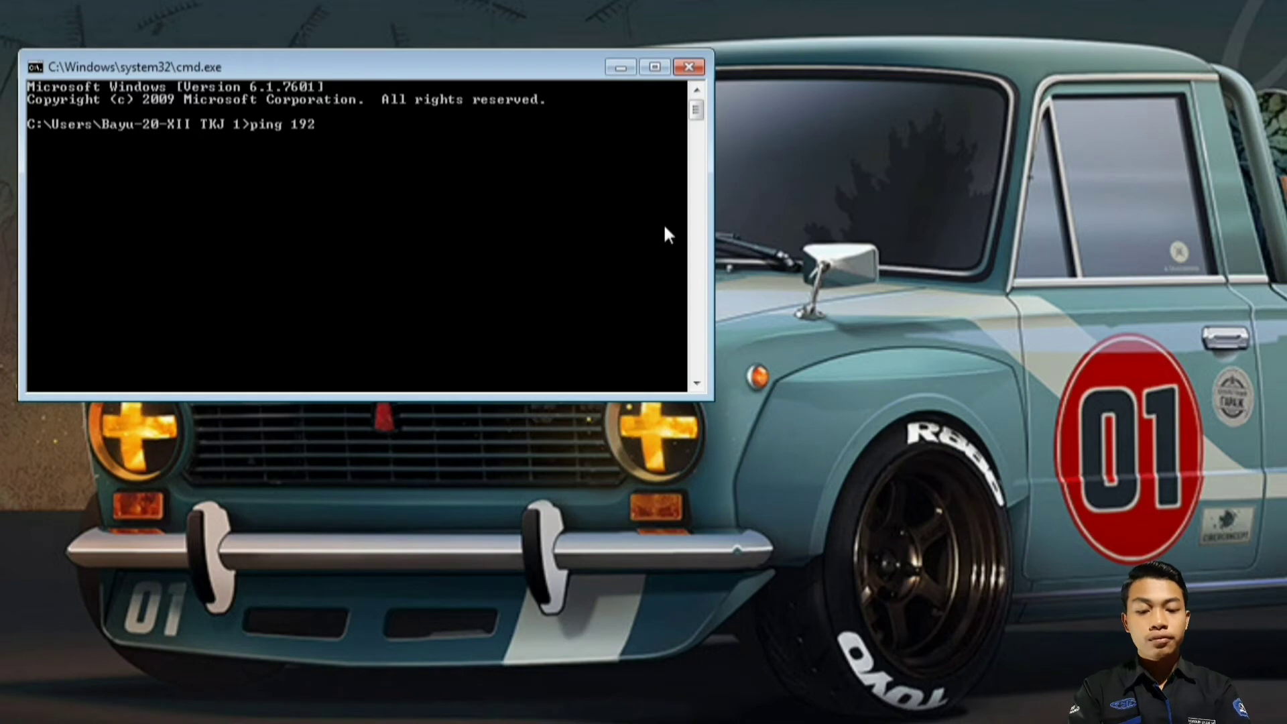
type(".168.43.1")
key("Return")
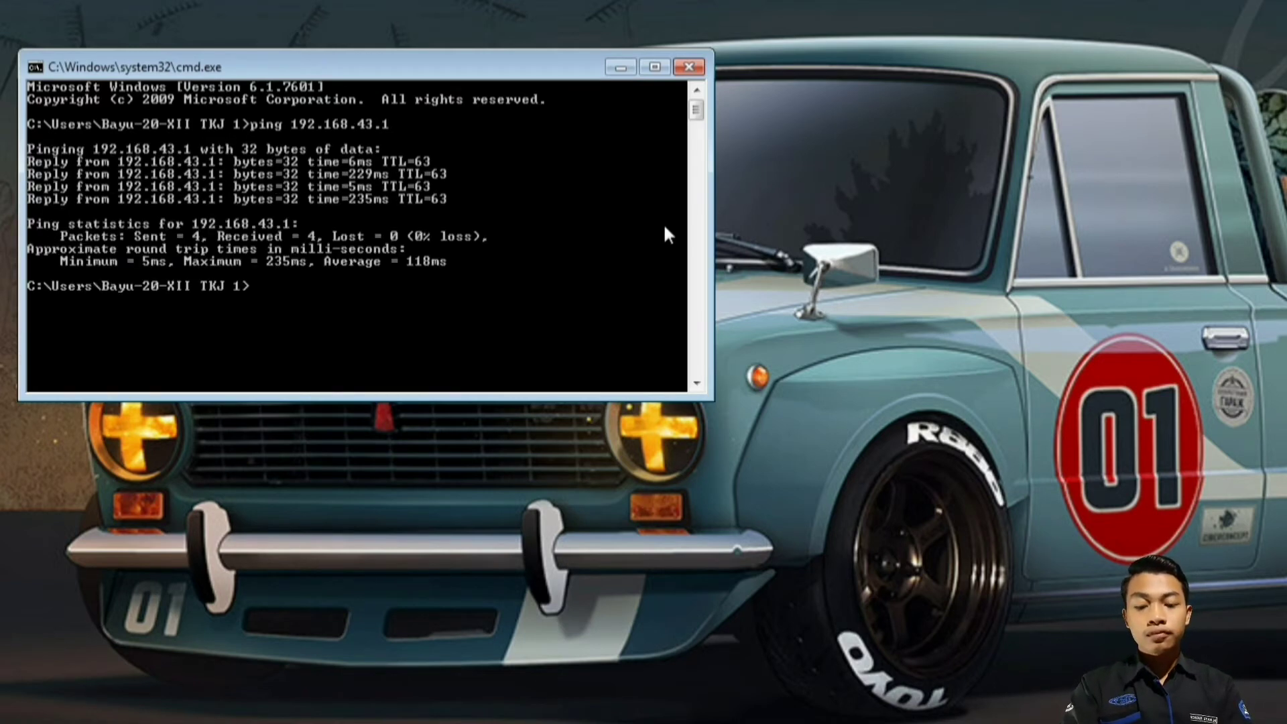
key("Return")
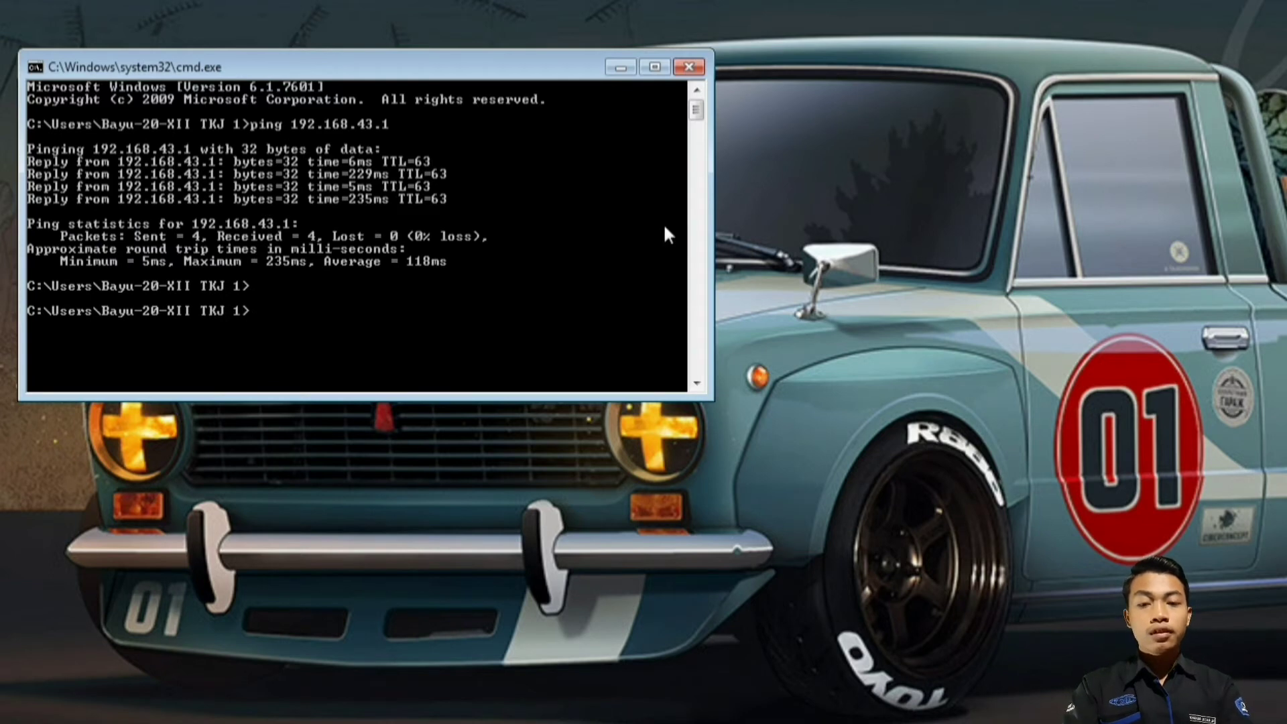
type("pin")
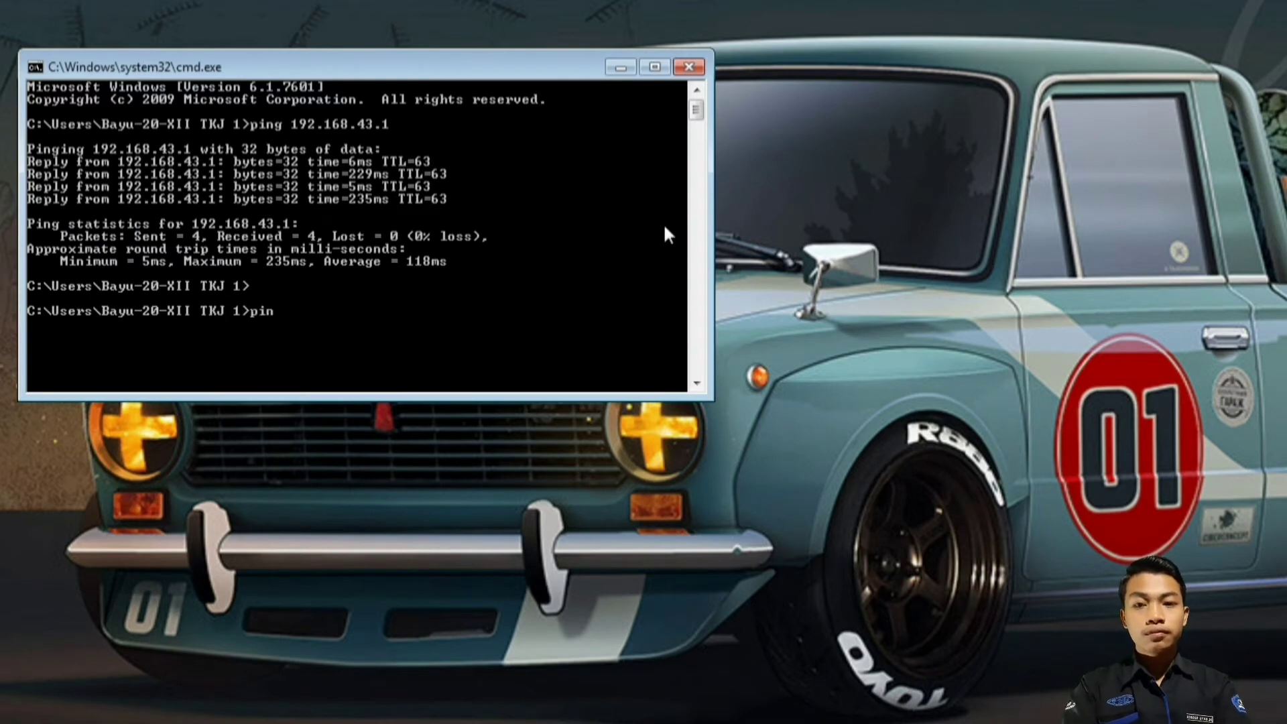
type("g ww")
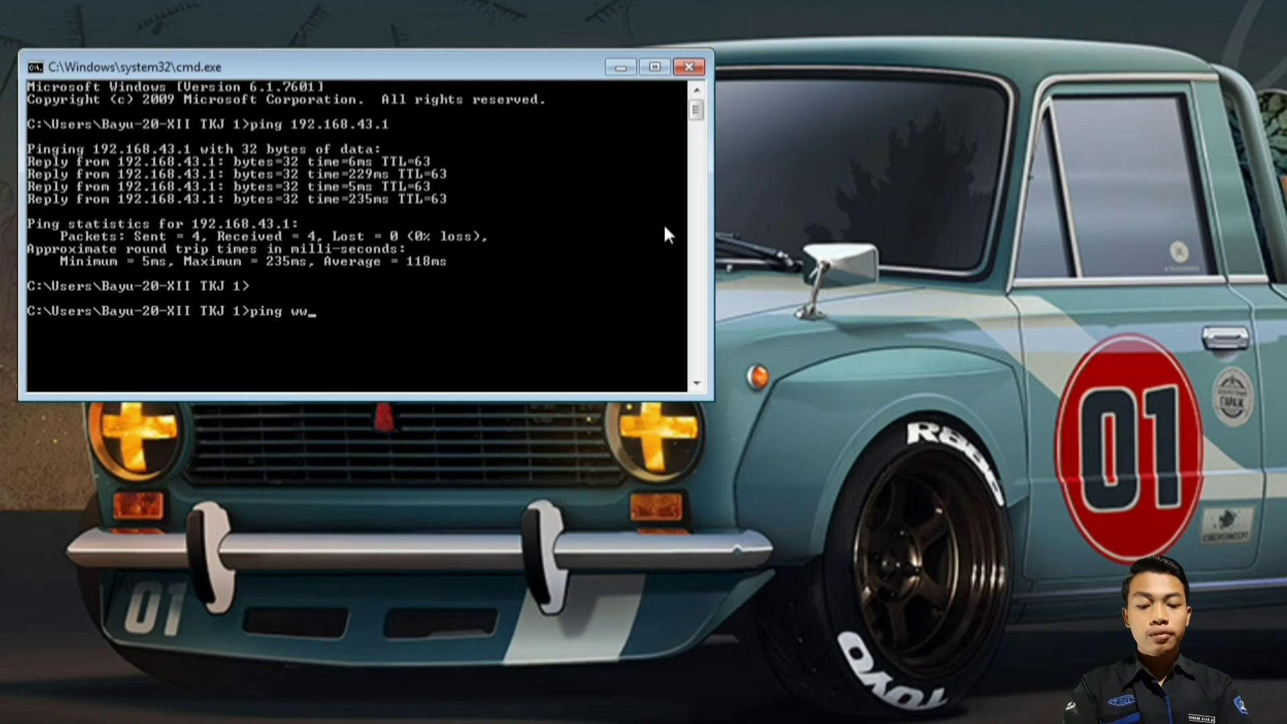
type("w.google.com")
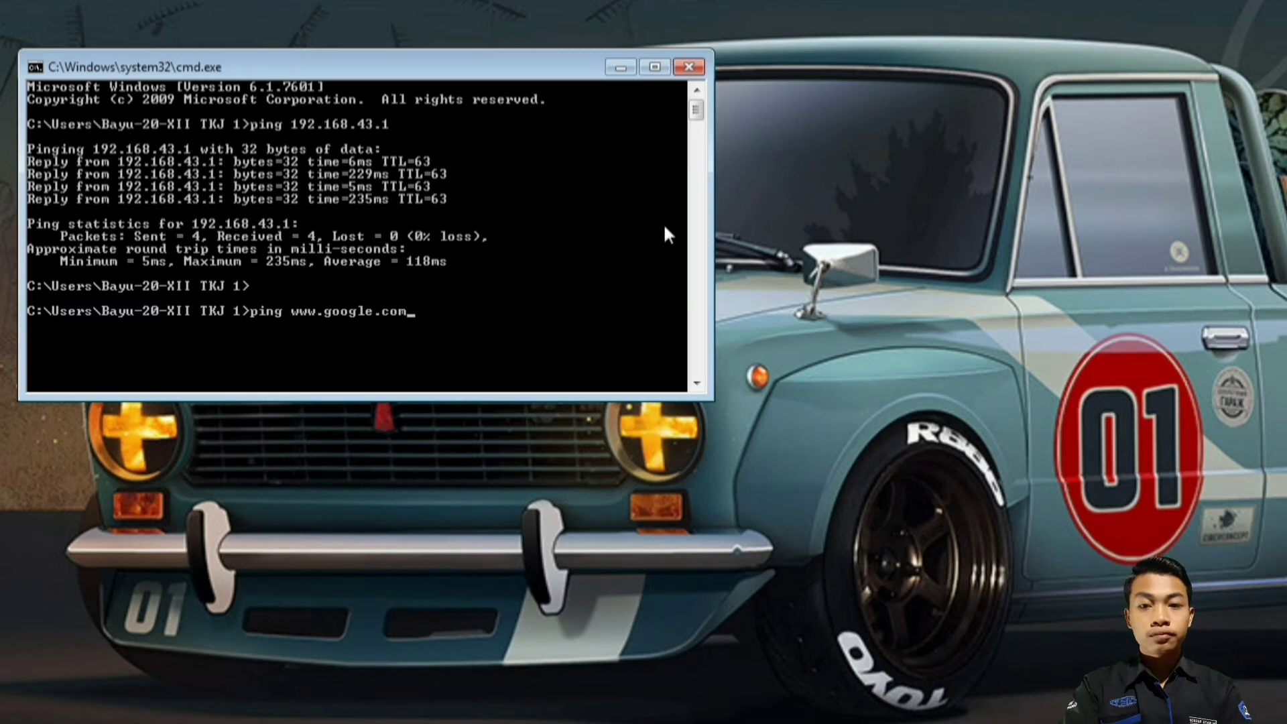
key("Return")
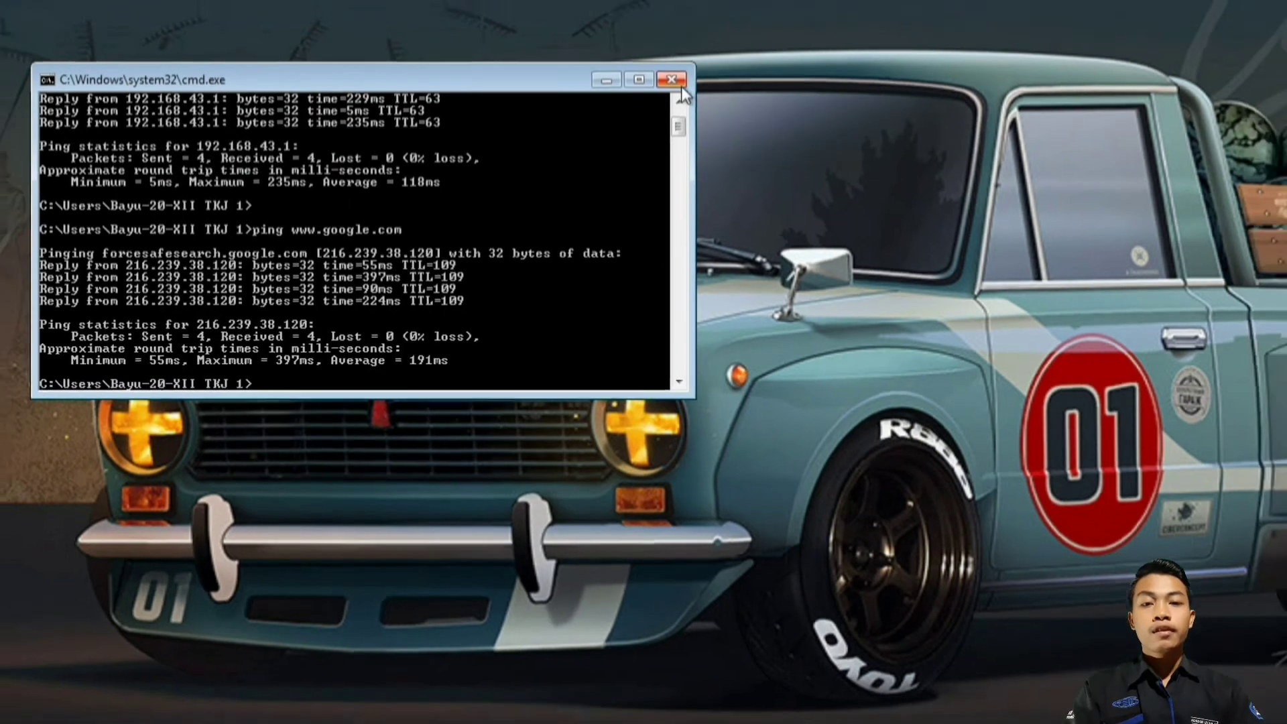
left_click(689, 67)
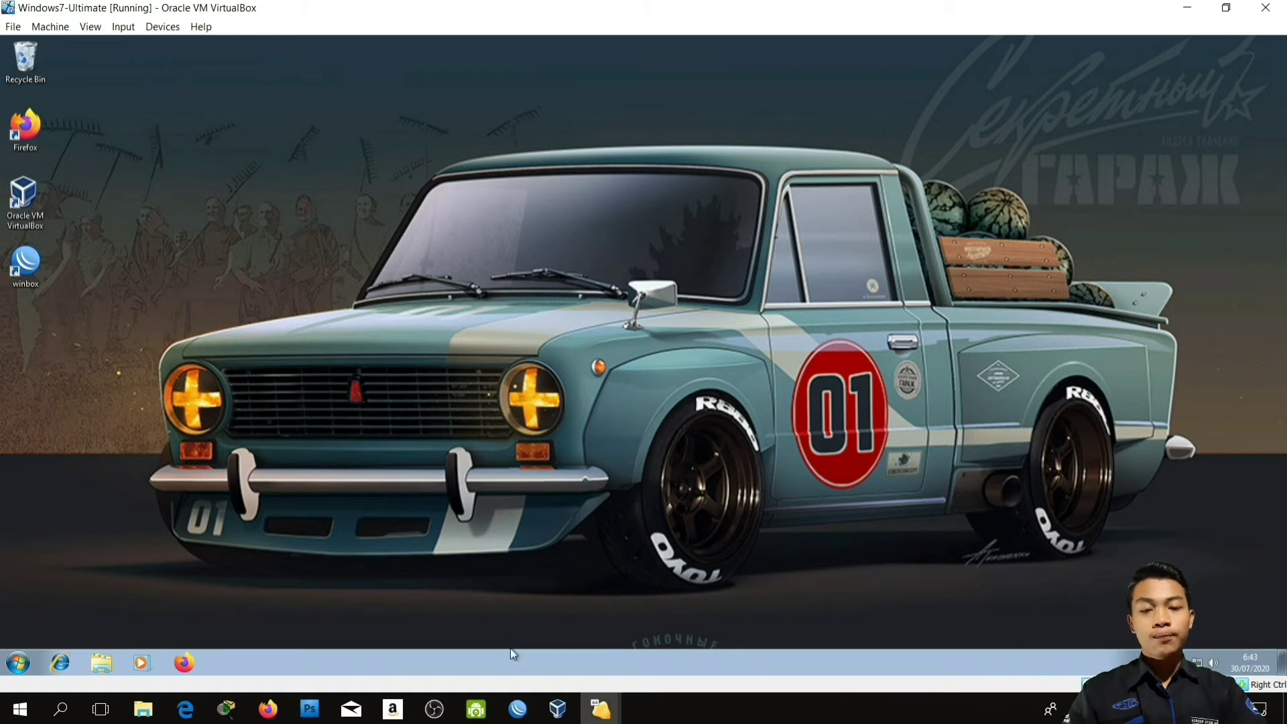
Step: Switch to WinBox and start a new simple queue named client1
left_click(528, 690)
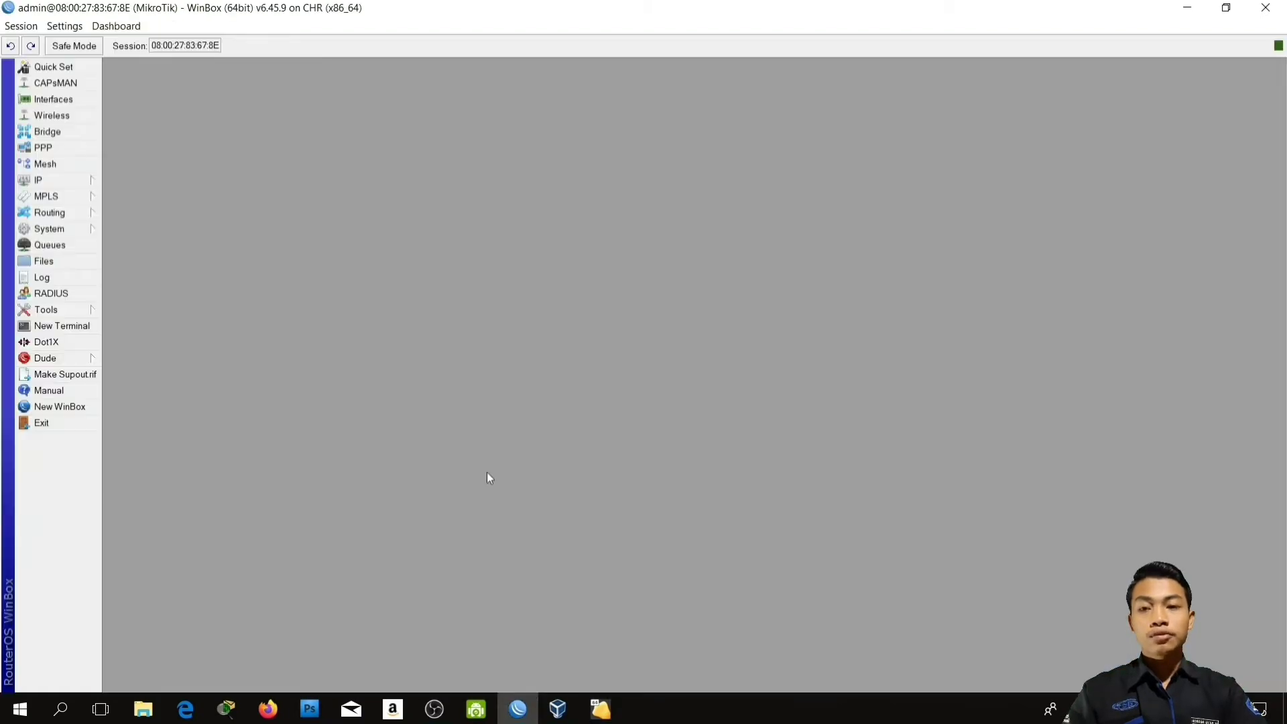
left_click(67, 245)
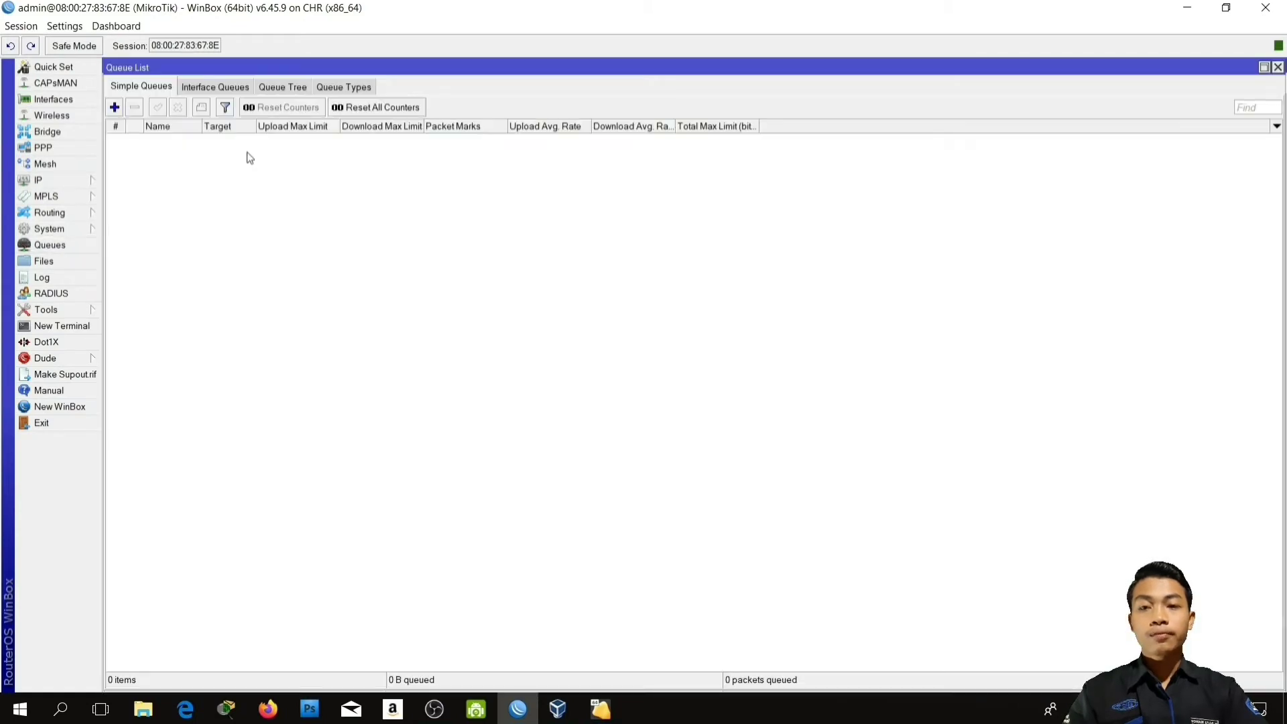
left_click(115, 109)
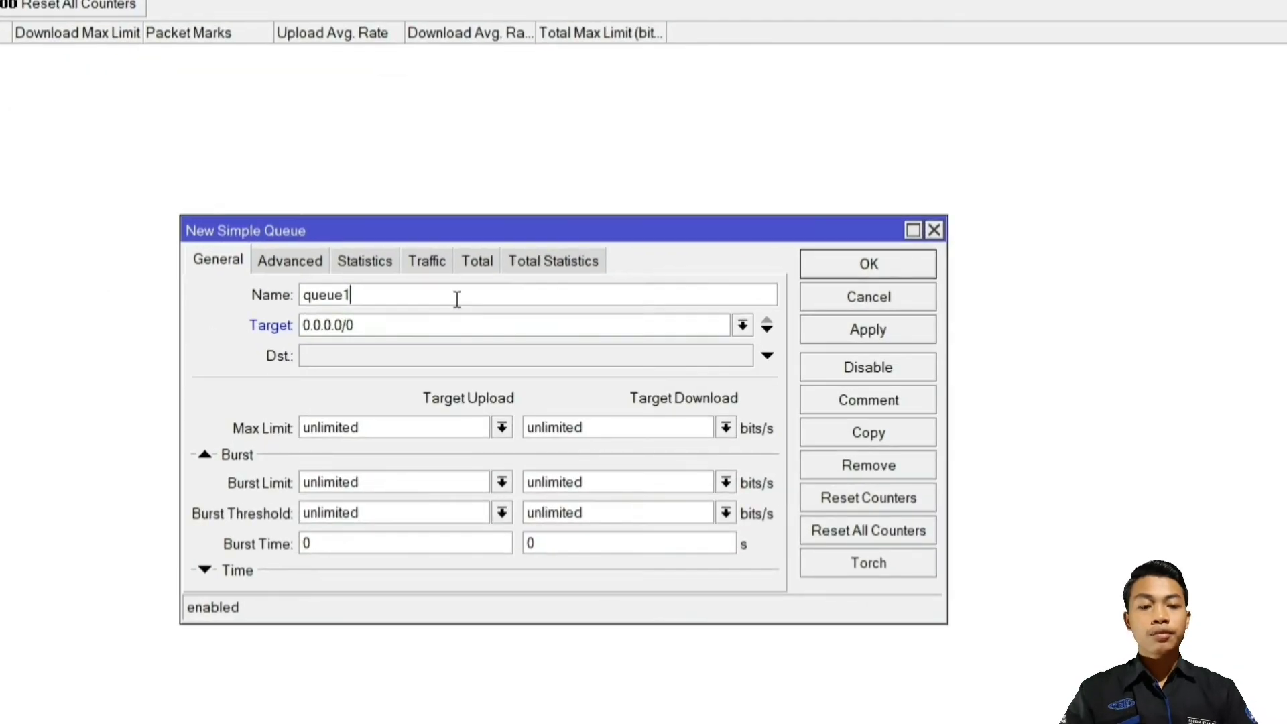
key("BackSpace")
key("BackSpace")
key("BackSpace")
key("BackSpace")
key("BackSpace")
key("BackSpace")
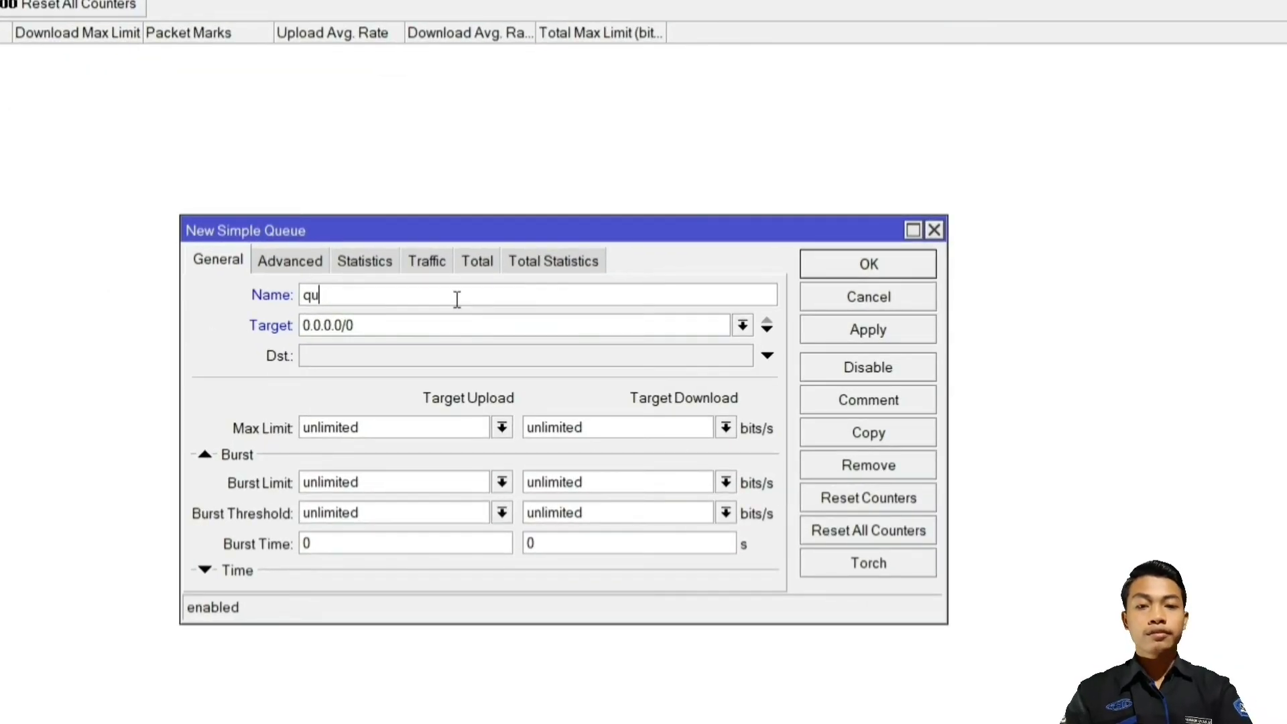
type("cl")
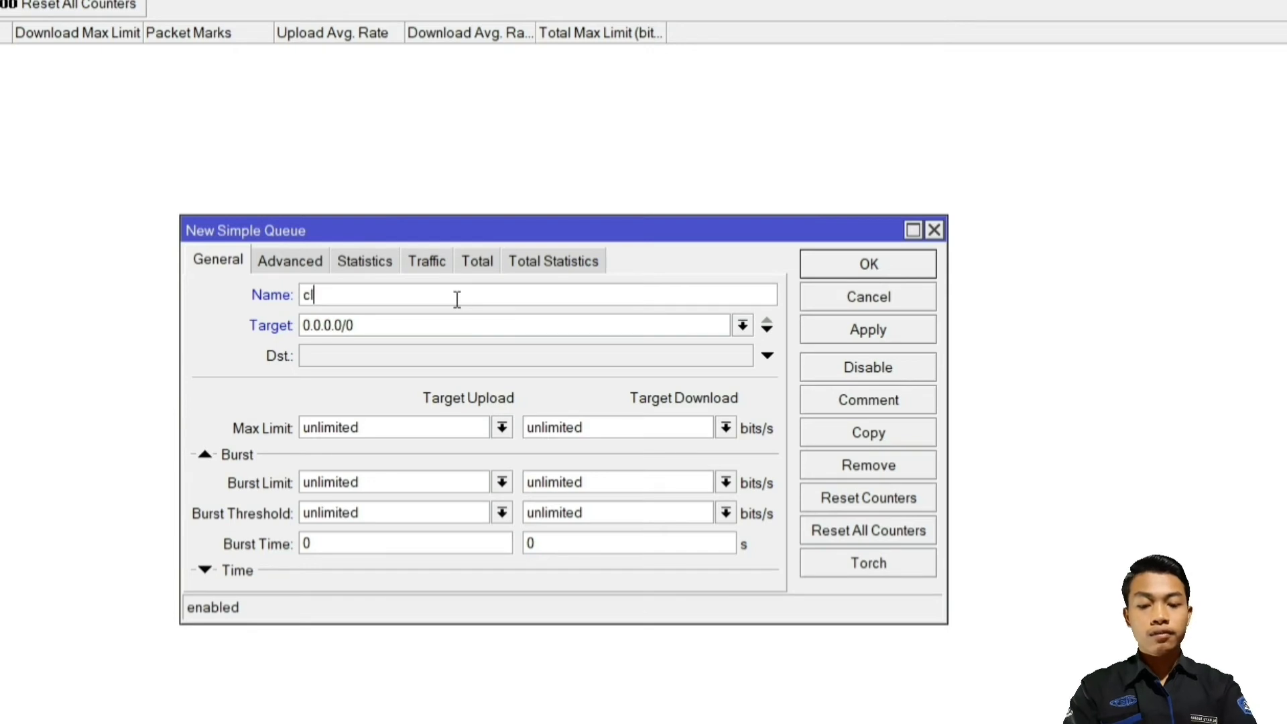
type("ient1")
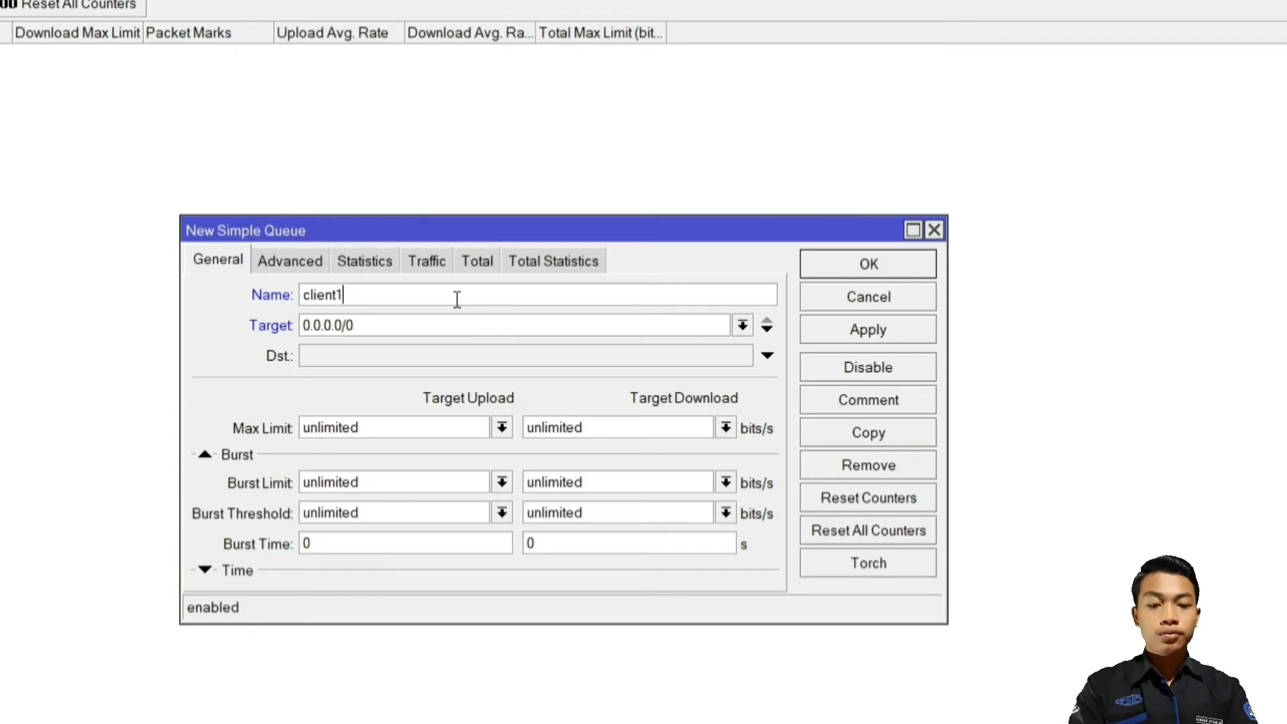
Step: Set the client1 queue's target to the address 192.168.1.254
left_click(539, 334)
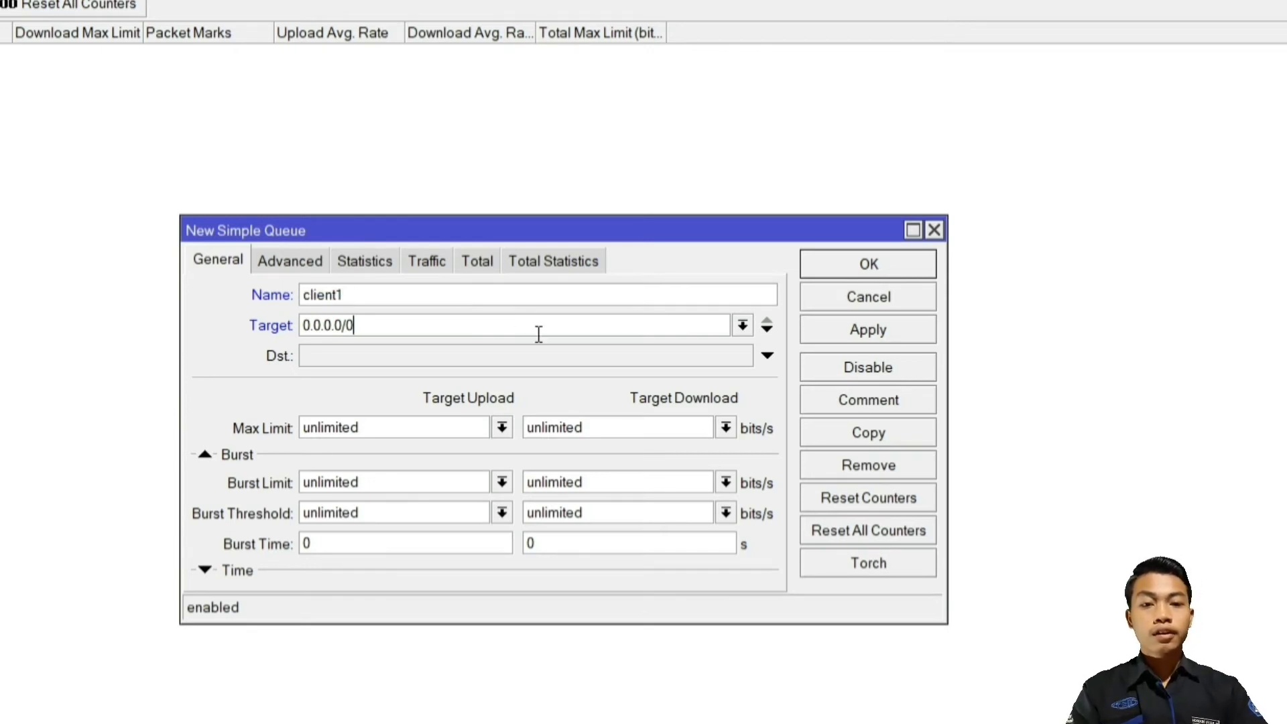
key("BackSpace")
key("BackSpace")
key("BackSpace")
key("BackSpace")
key("BackSpace")
key("BackSpace")
key("BackSpace")
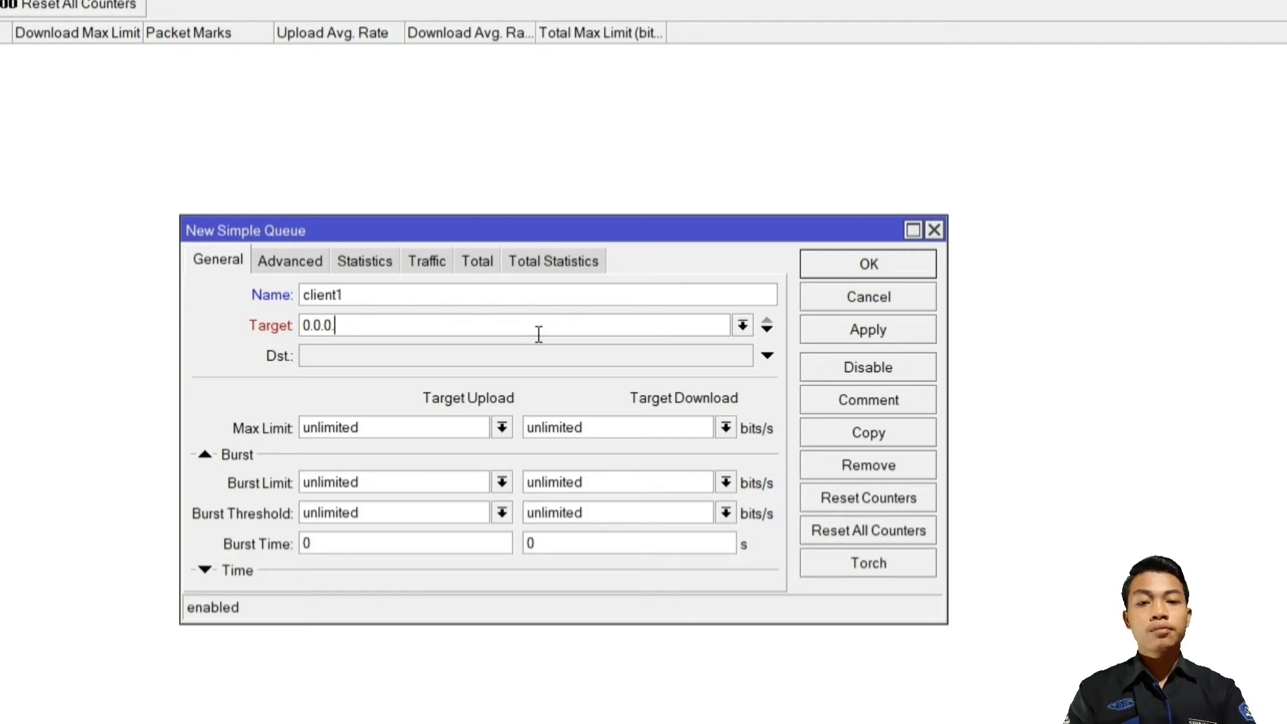
key("BackSpace")
key("BackSpace")
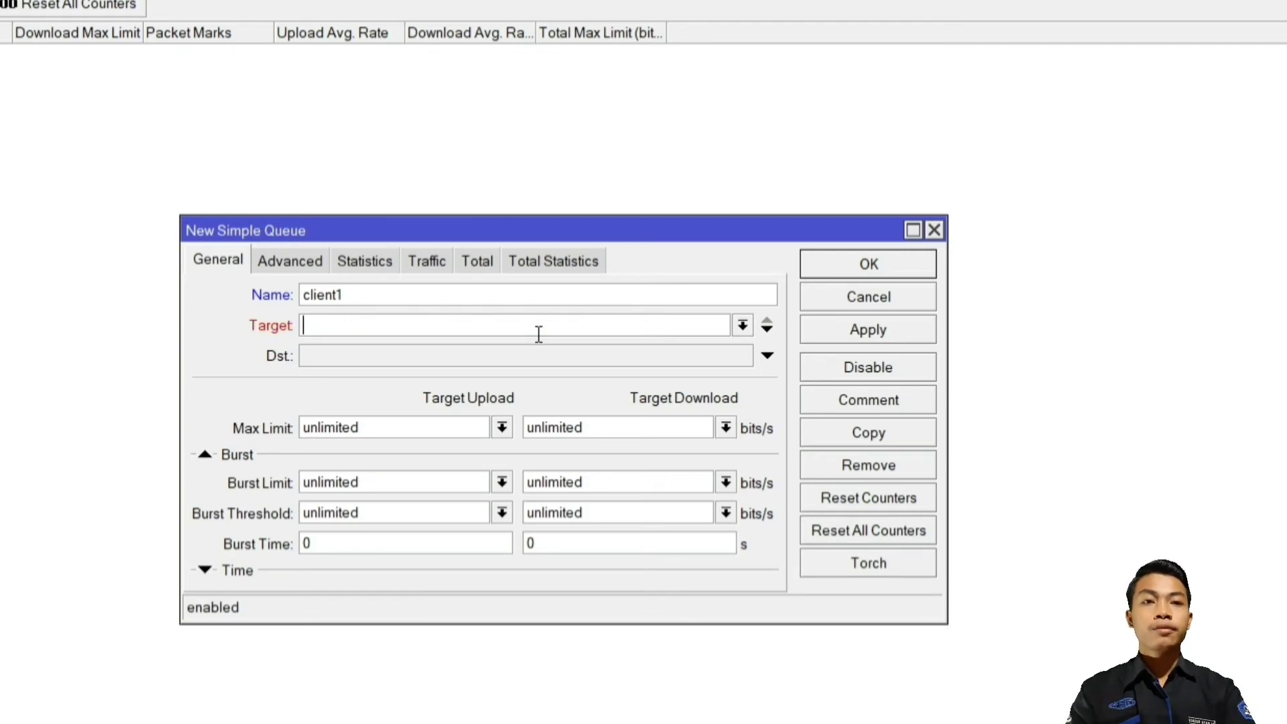
type("192")
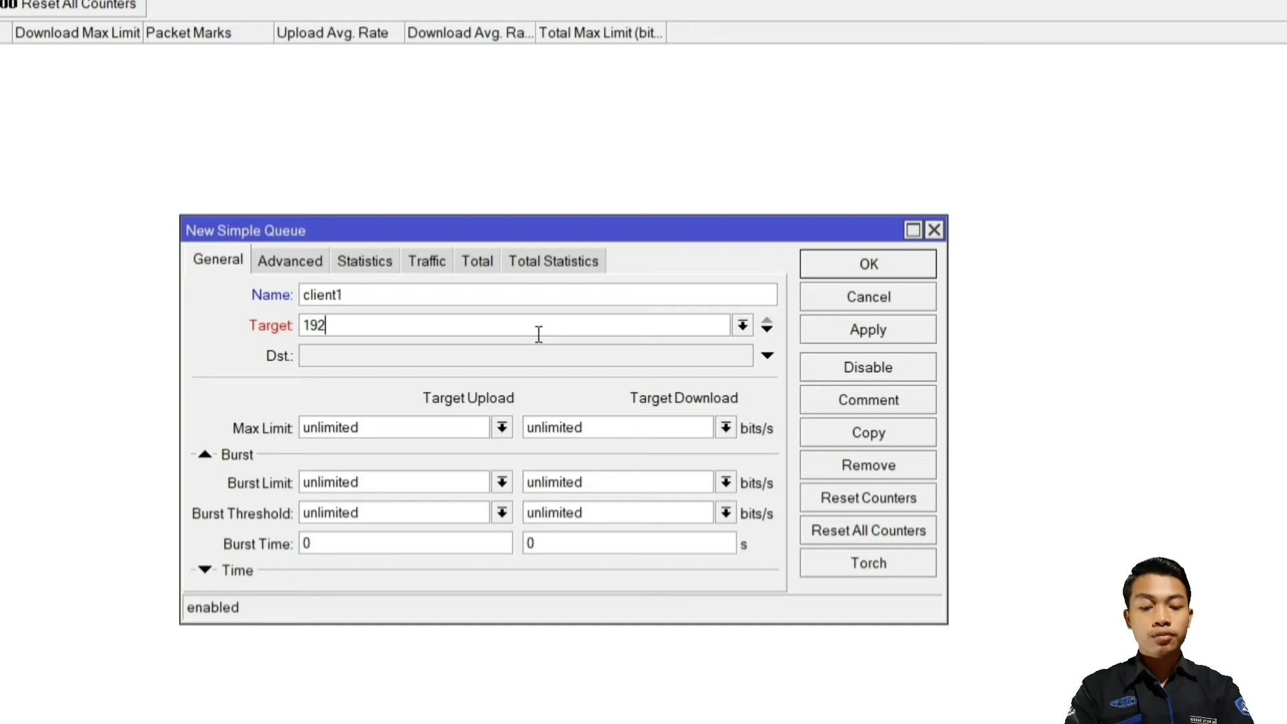
type(".168")
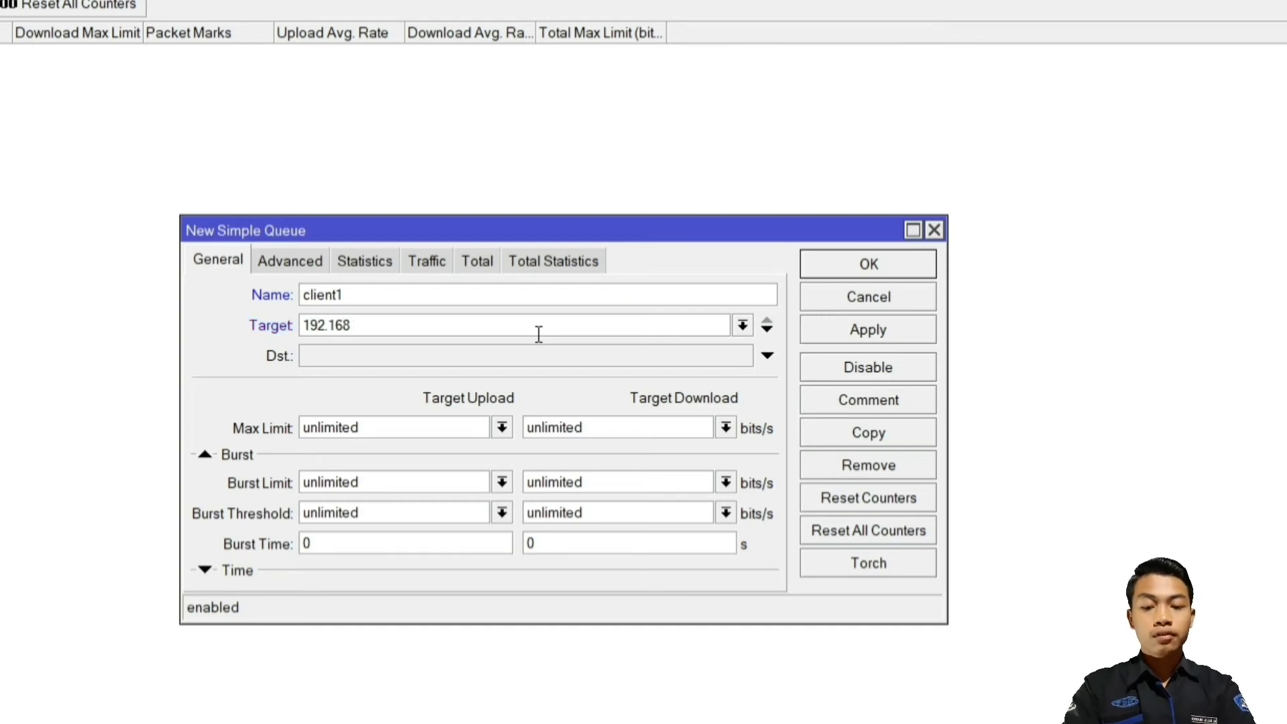
type(".1.254")
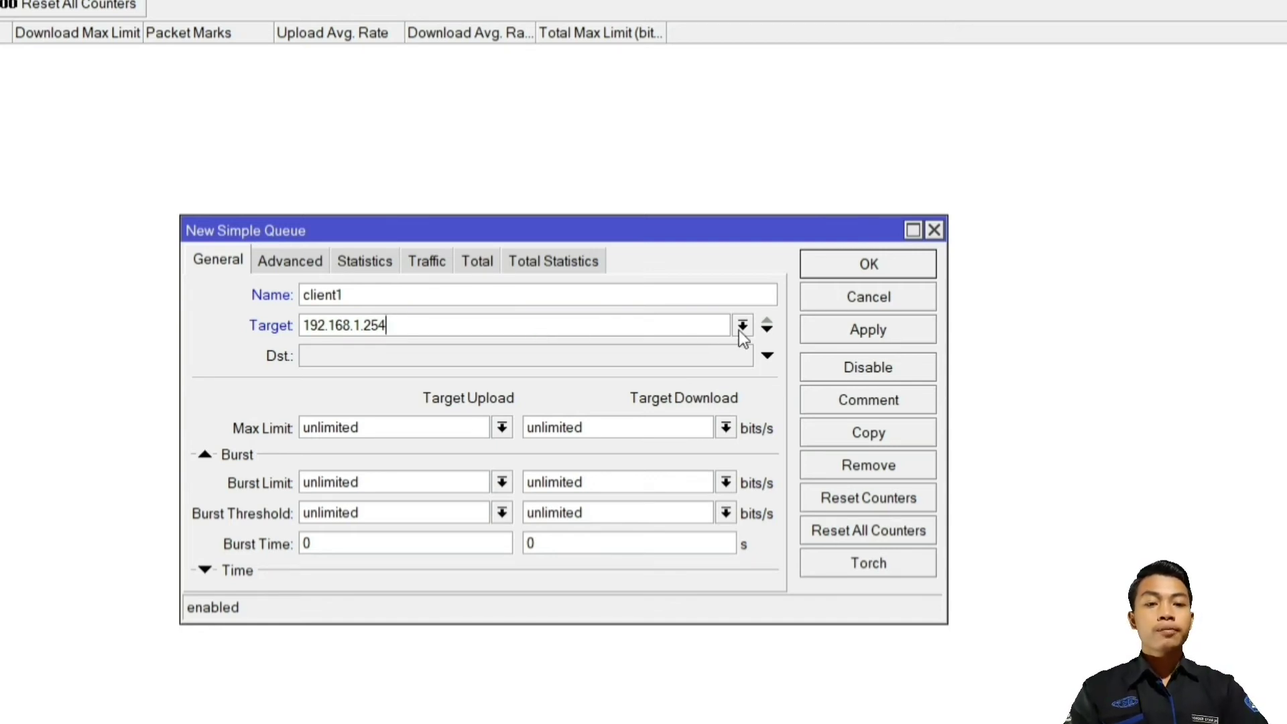
Step: Add bridge-LAN as a second target of the client1 queue
left_click(765, 328)
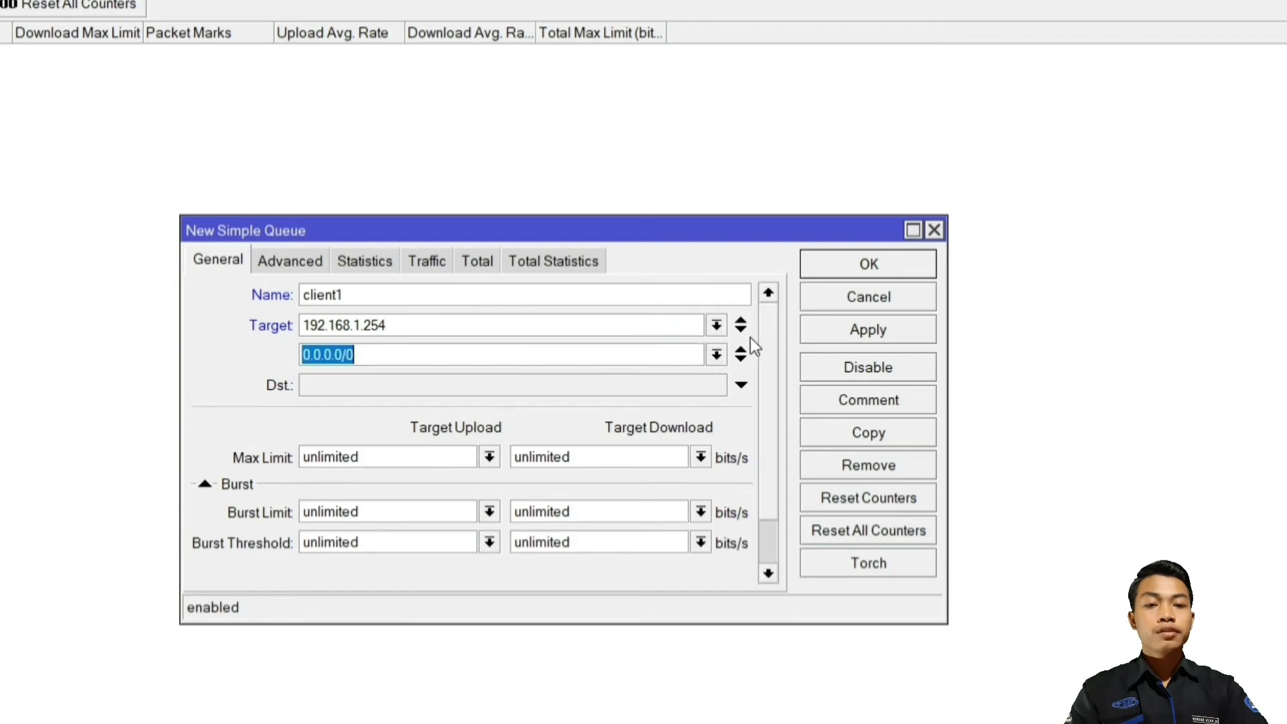
left_click(712, 360)
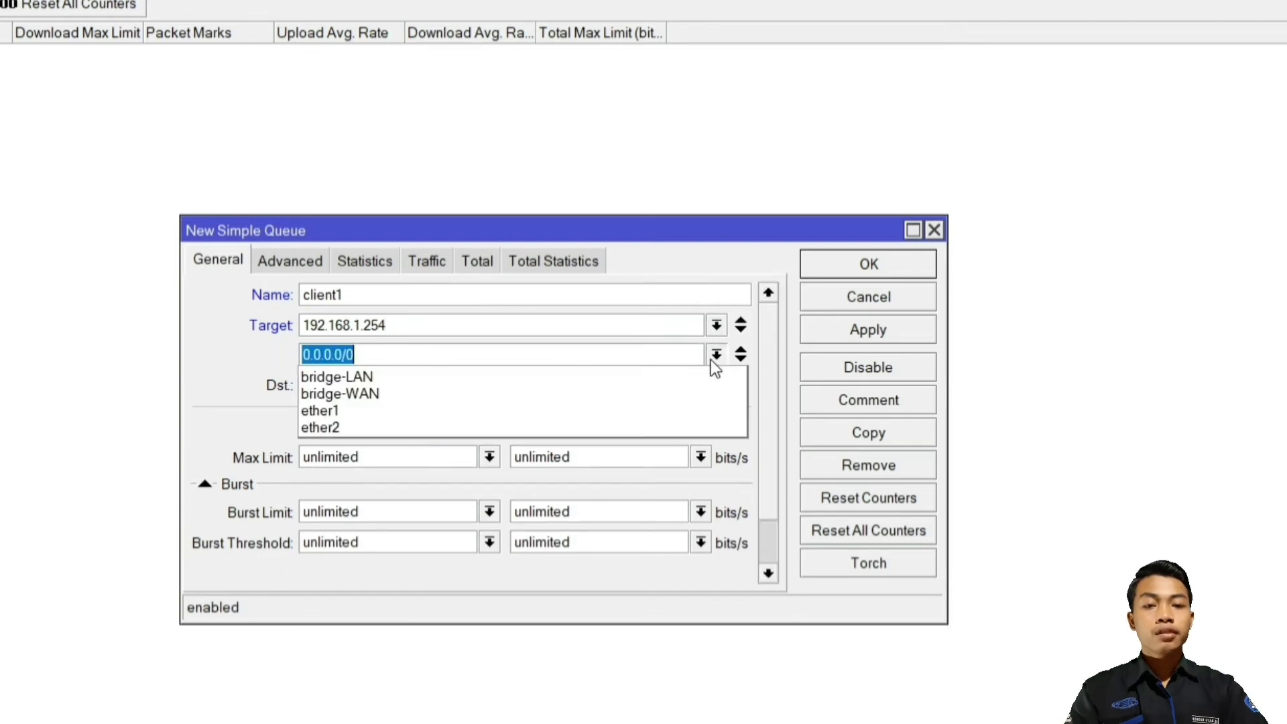
left_click(576, 376)
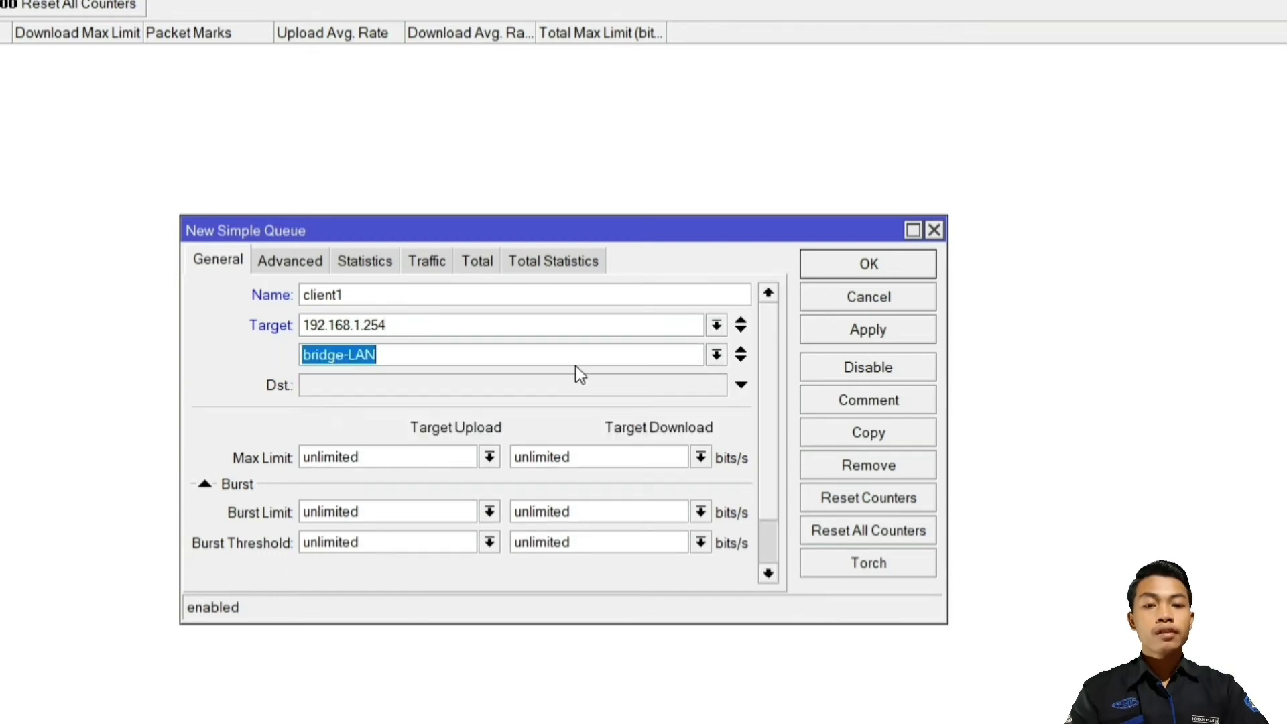
left_click(636, 356)
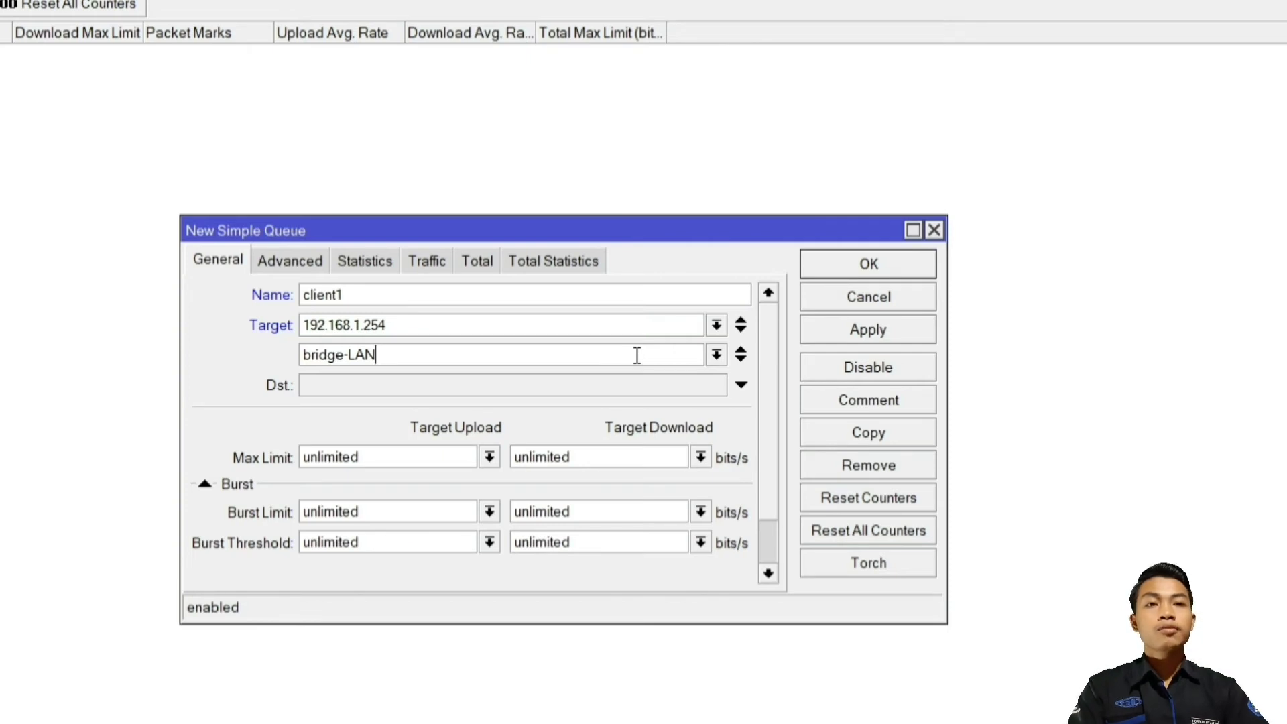
Step: Limit the client1 queue's maximum upload and download to 512k each, then apply and save the queue
left_click(490, 457)
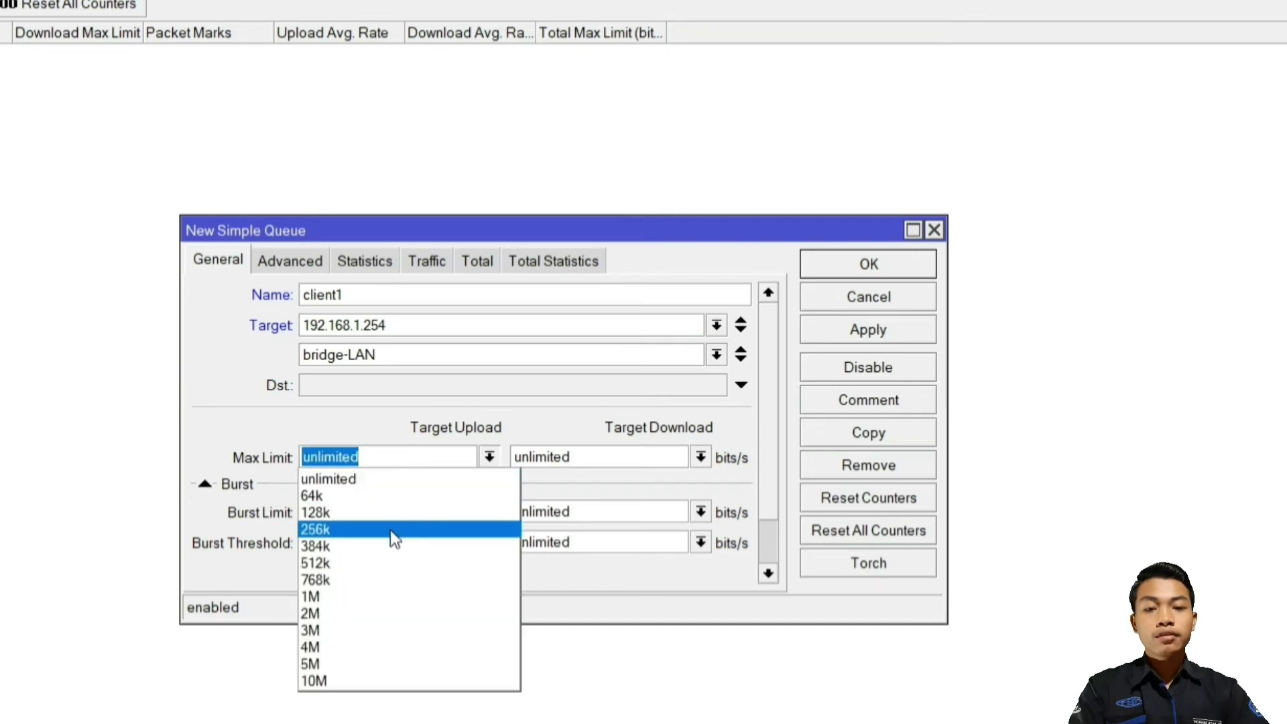
left_click(350, 563)
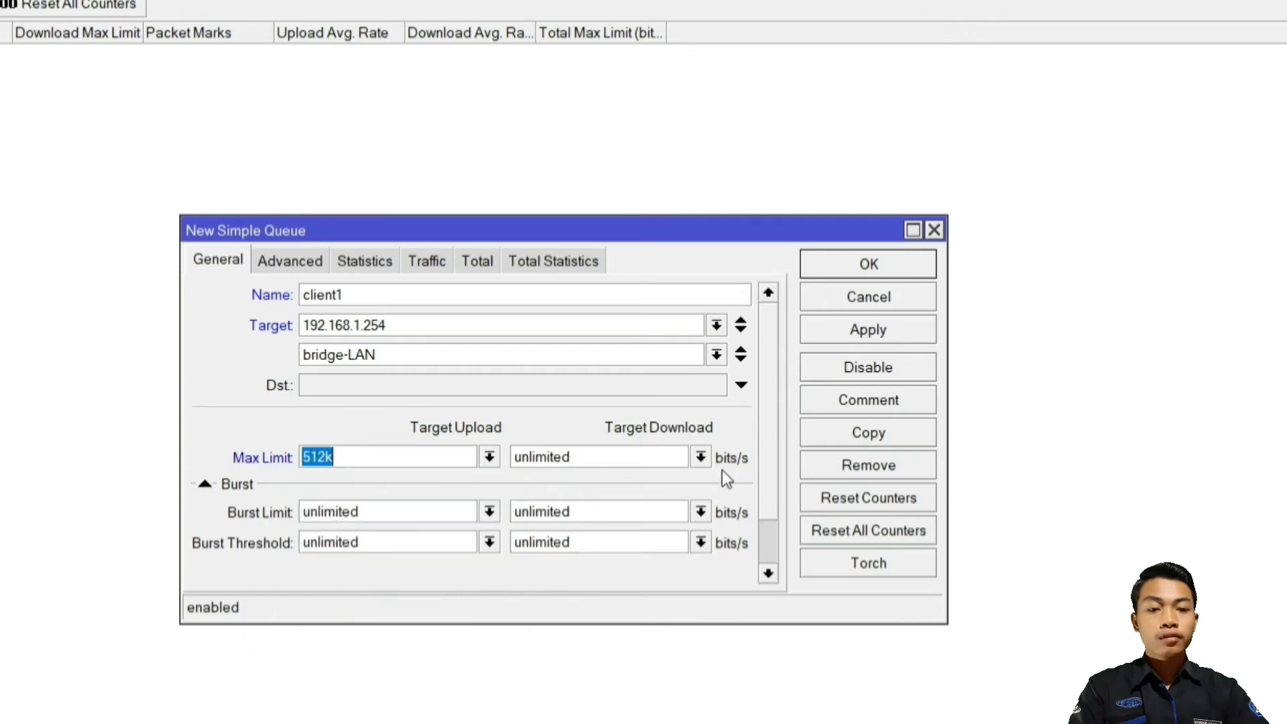
left_click(701, 457)
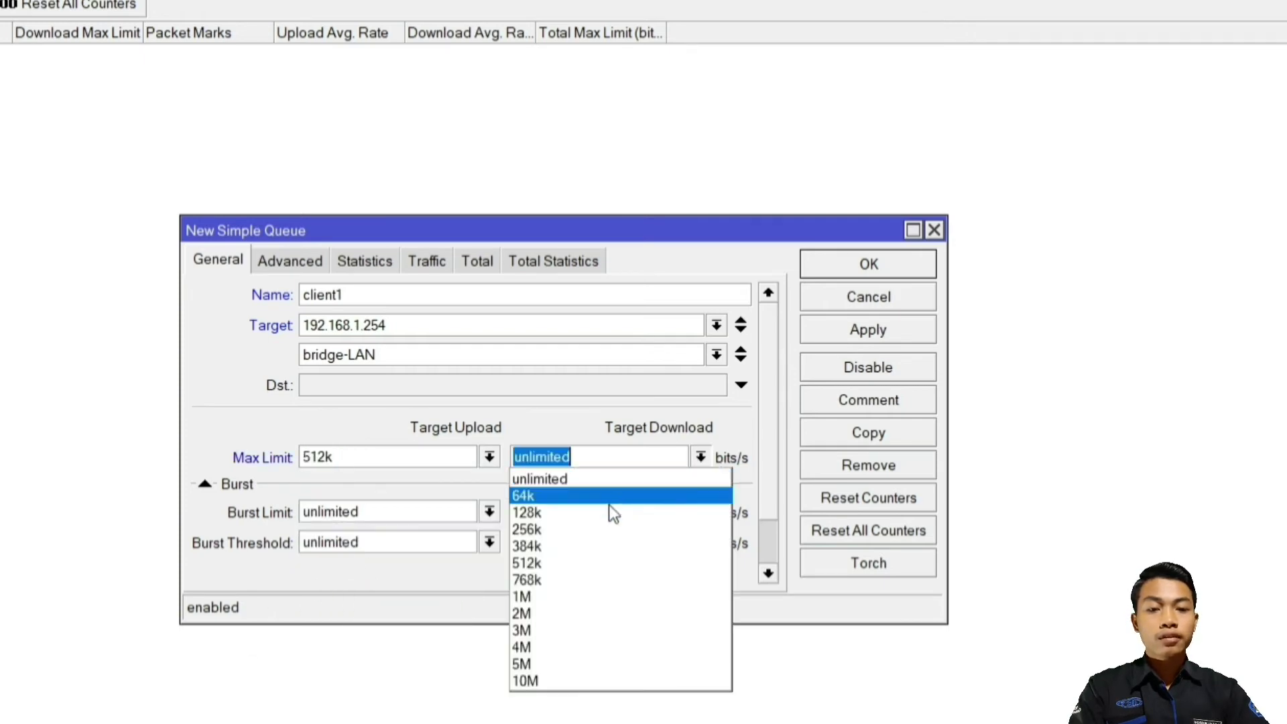
left_click(553, 561)
left_click(893, 329)
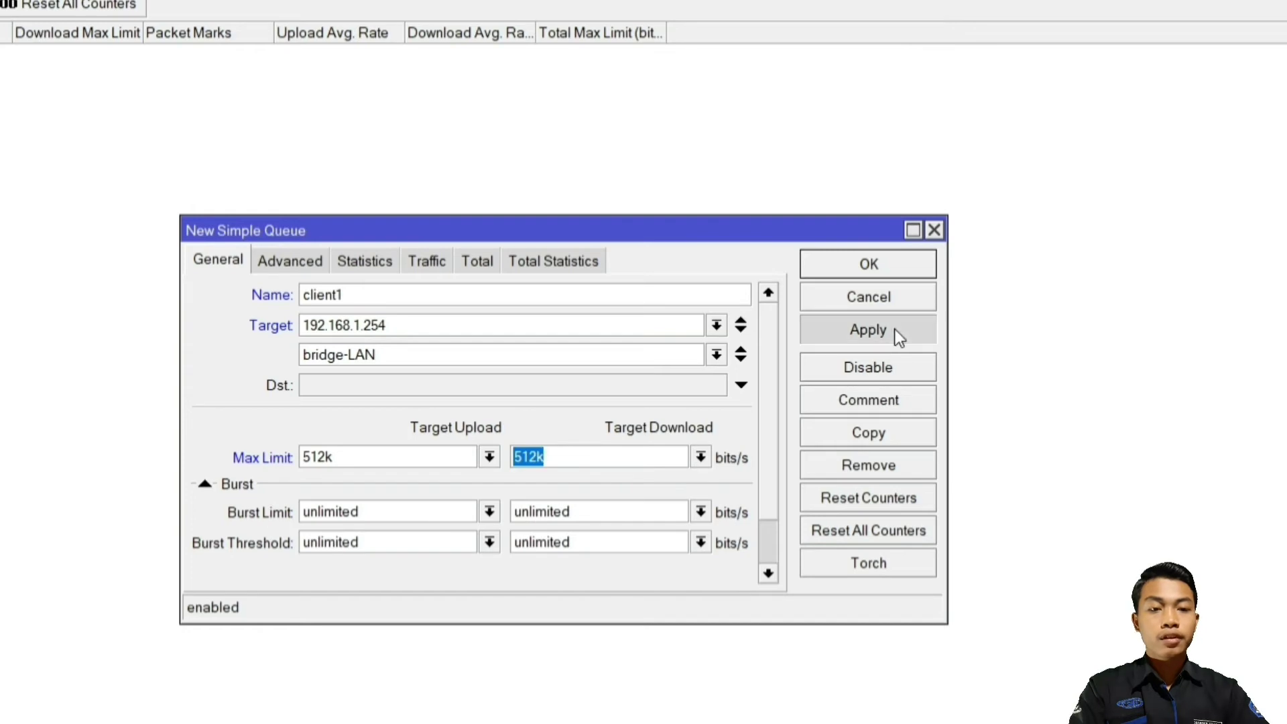
left_click(883, 271)
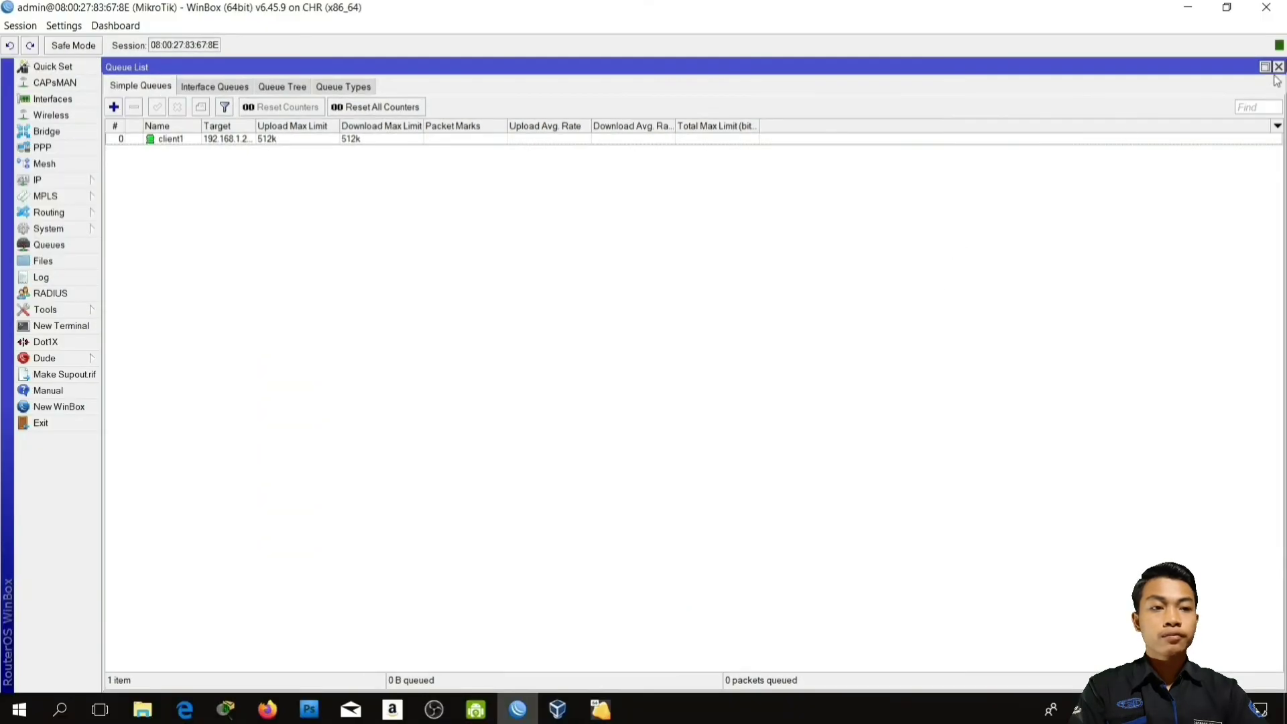
Step: Switch to the Windows7-Ultimate virtual machine and load speedtest.cbn.id in Firefox
left_click(601, 708)
left_click(666, 650)
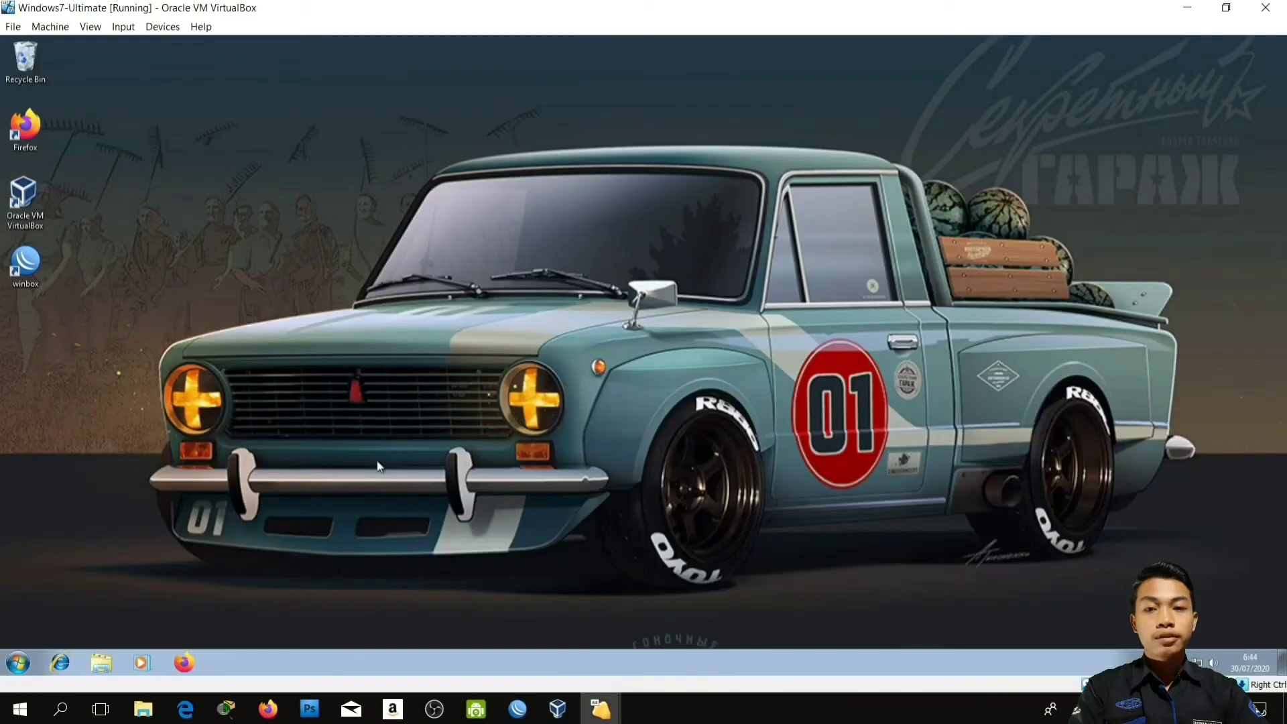
double_click(17, 134)
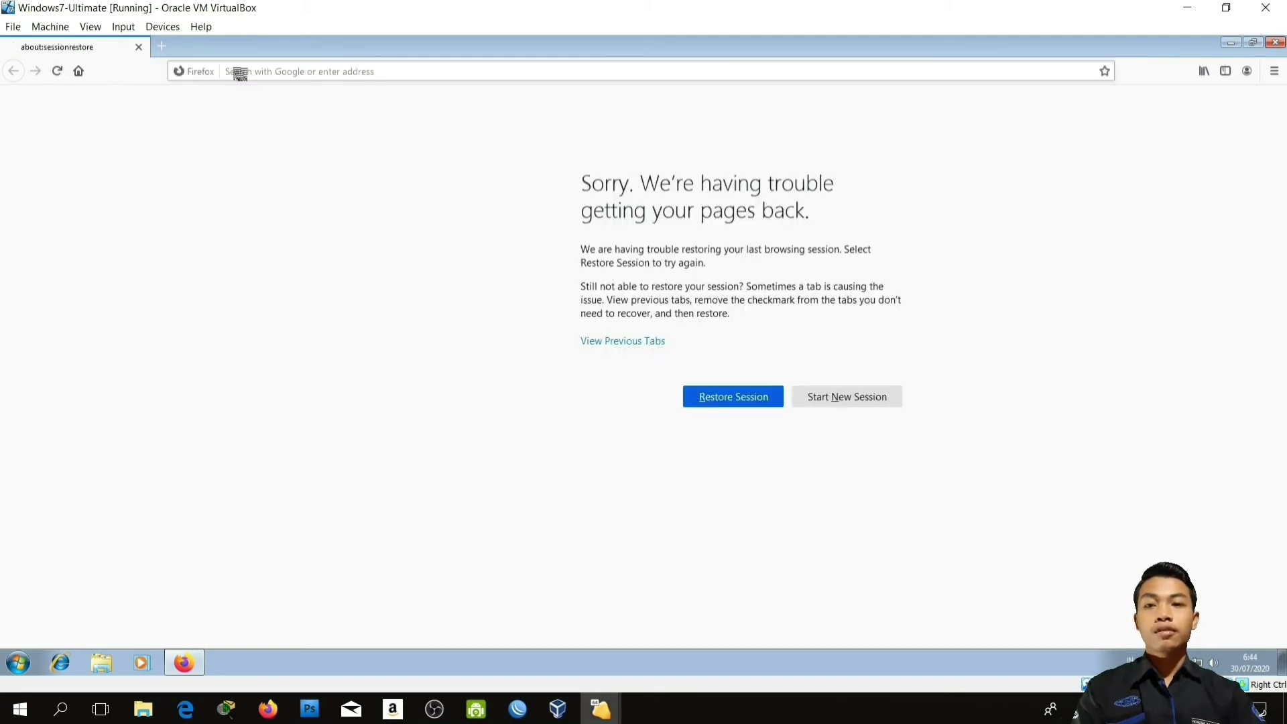
left_click(331, 75)
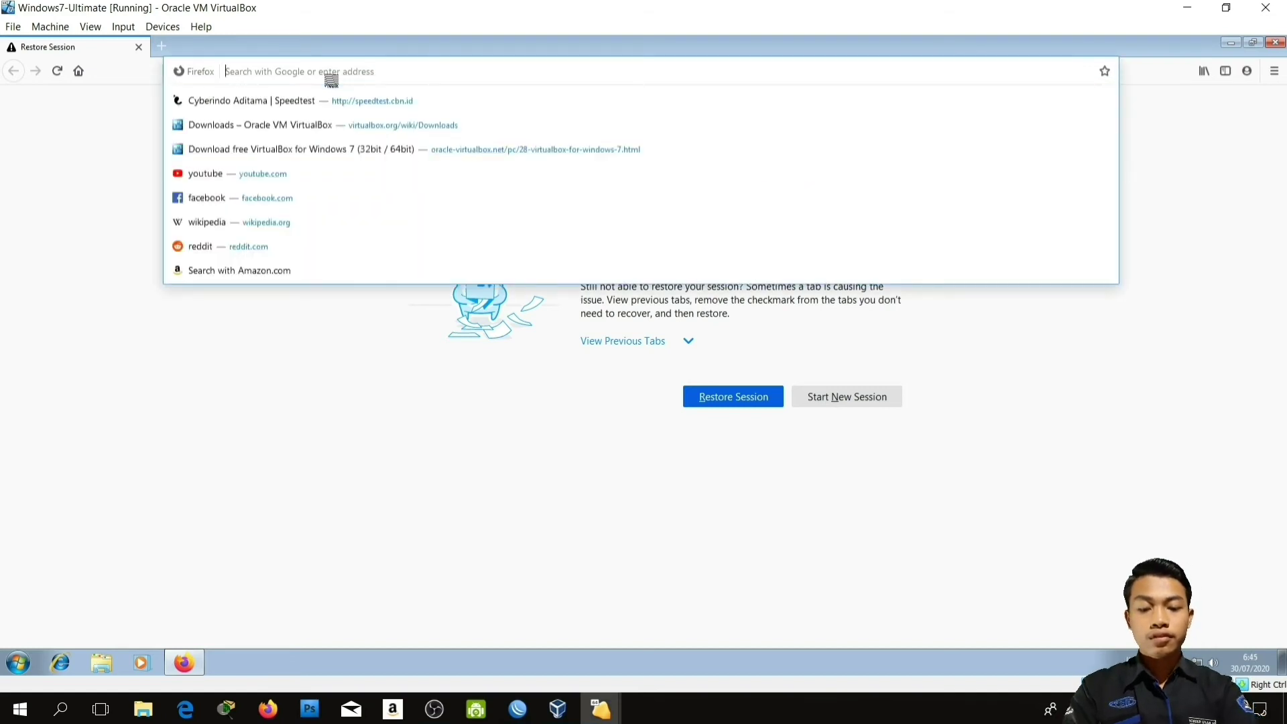
type("speedtest.cbn")
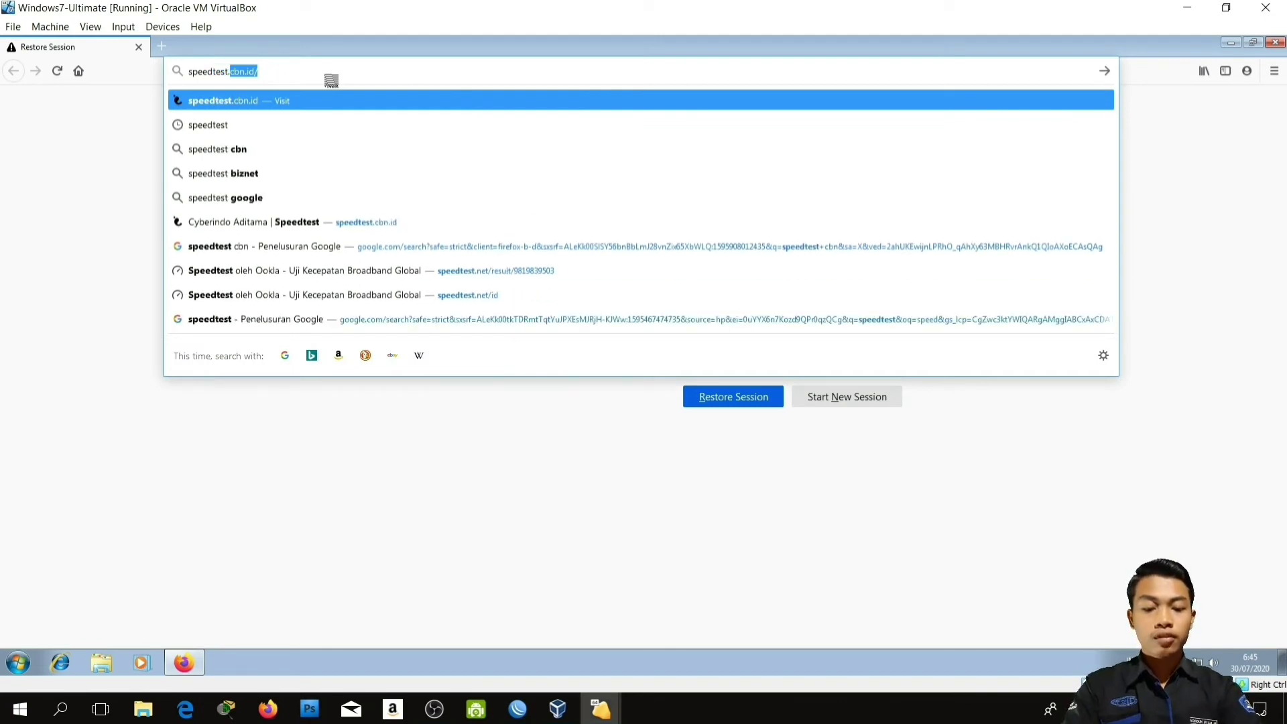
type(".id")
key("Return")
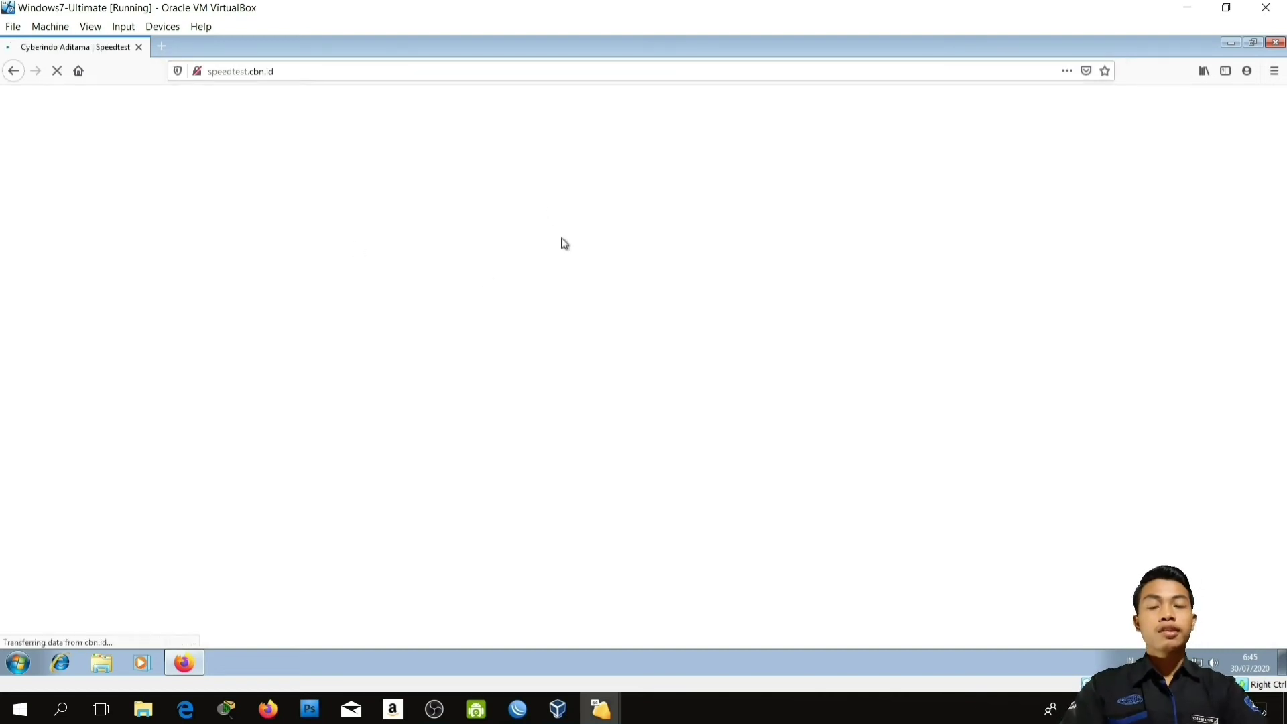
Step: Check the client1 queue's traffic in WinBox, then run the CBN speed test on the Windows 7 client with the limit active
left_click(517, 708)
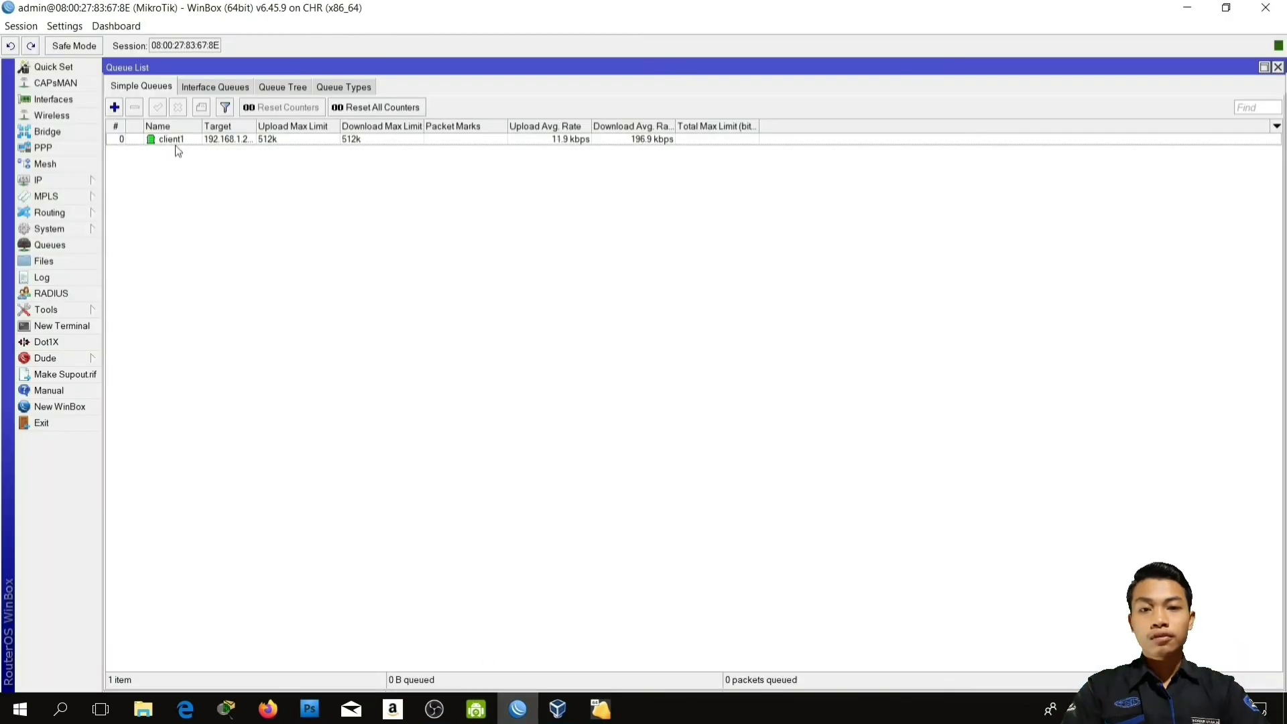
left_click(598, 709)
left_click(654, 649)
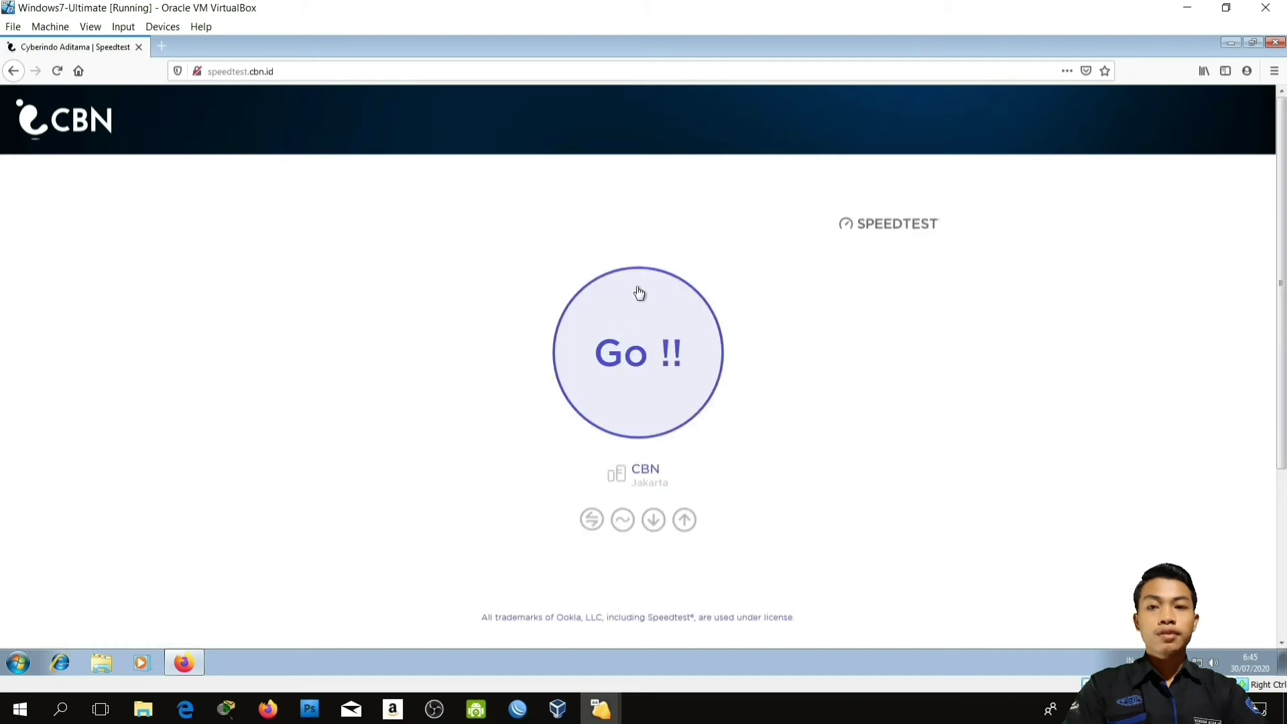
left_click(647, 351)
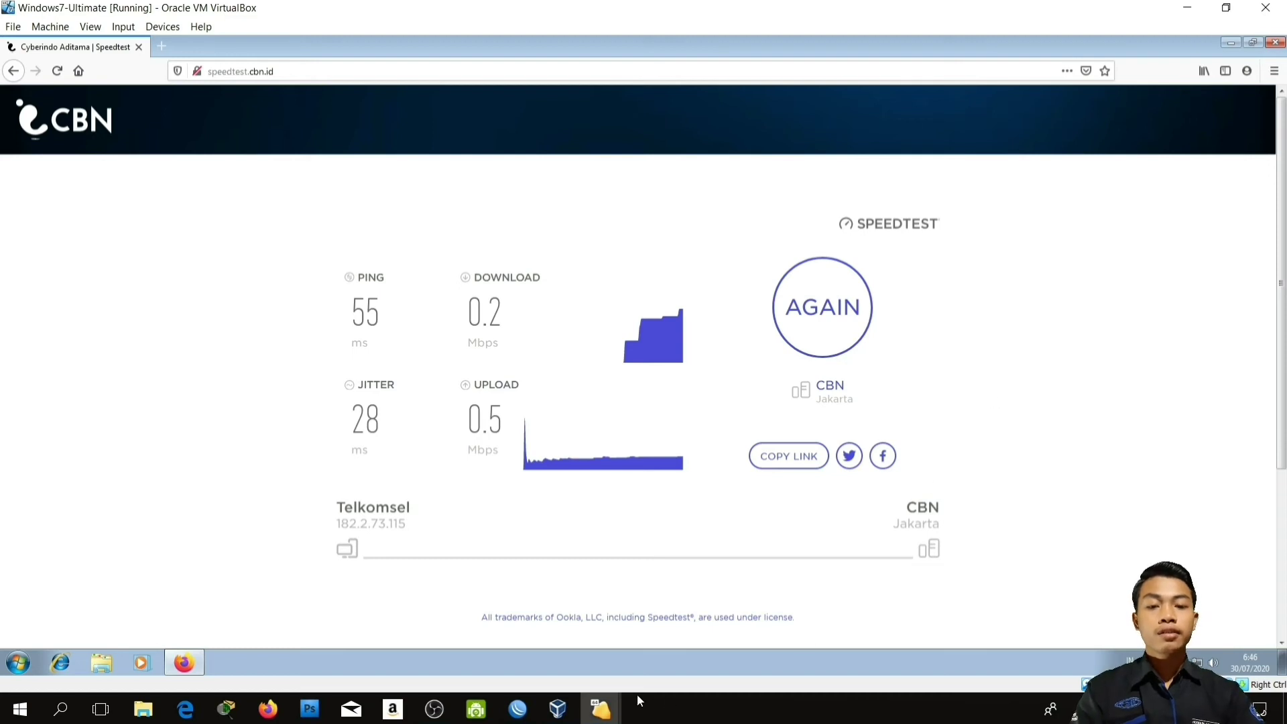
Step: Switch to WinBox and disable the client1 simple queue
left_click(526, 712)
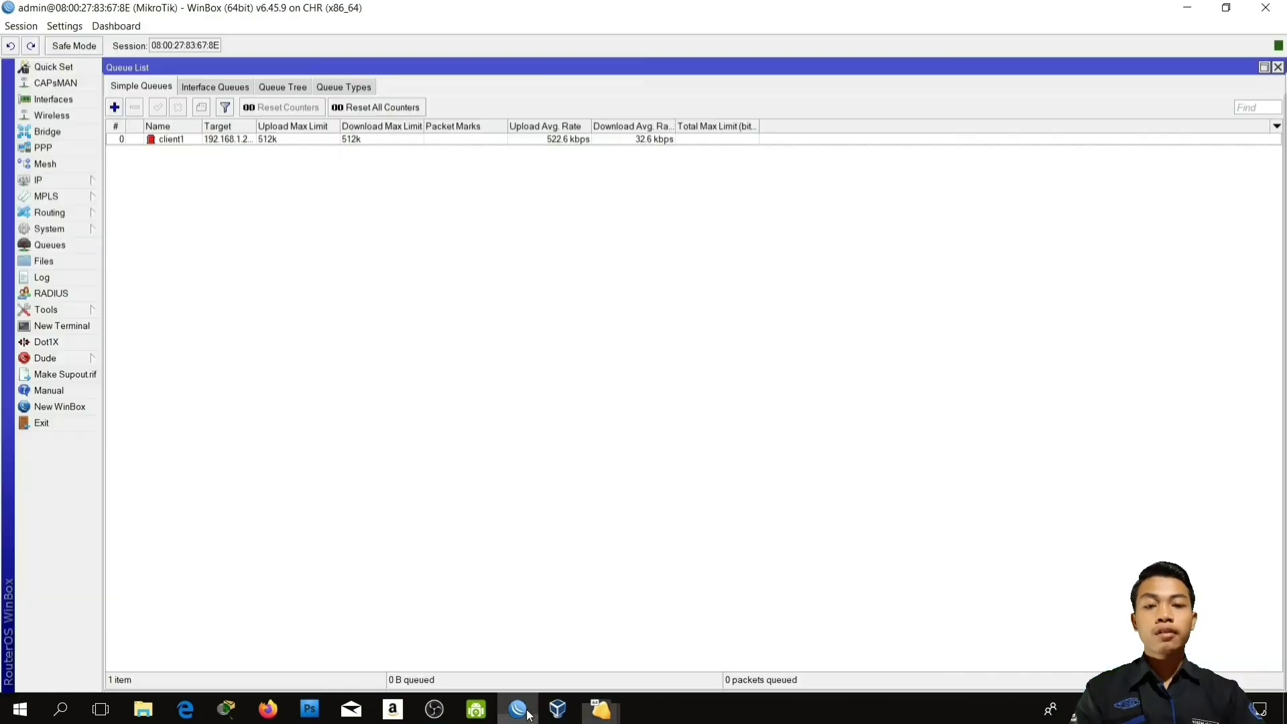
left_click(176, 139)
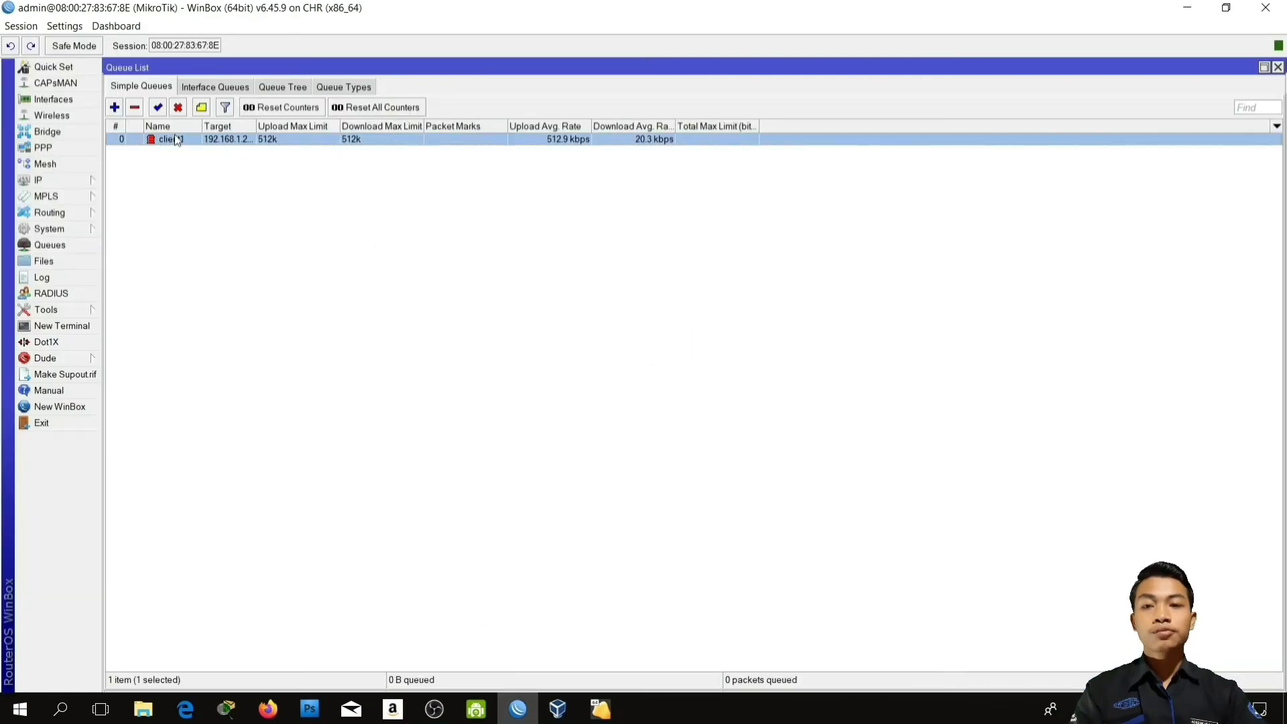
left_click(177, 108)
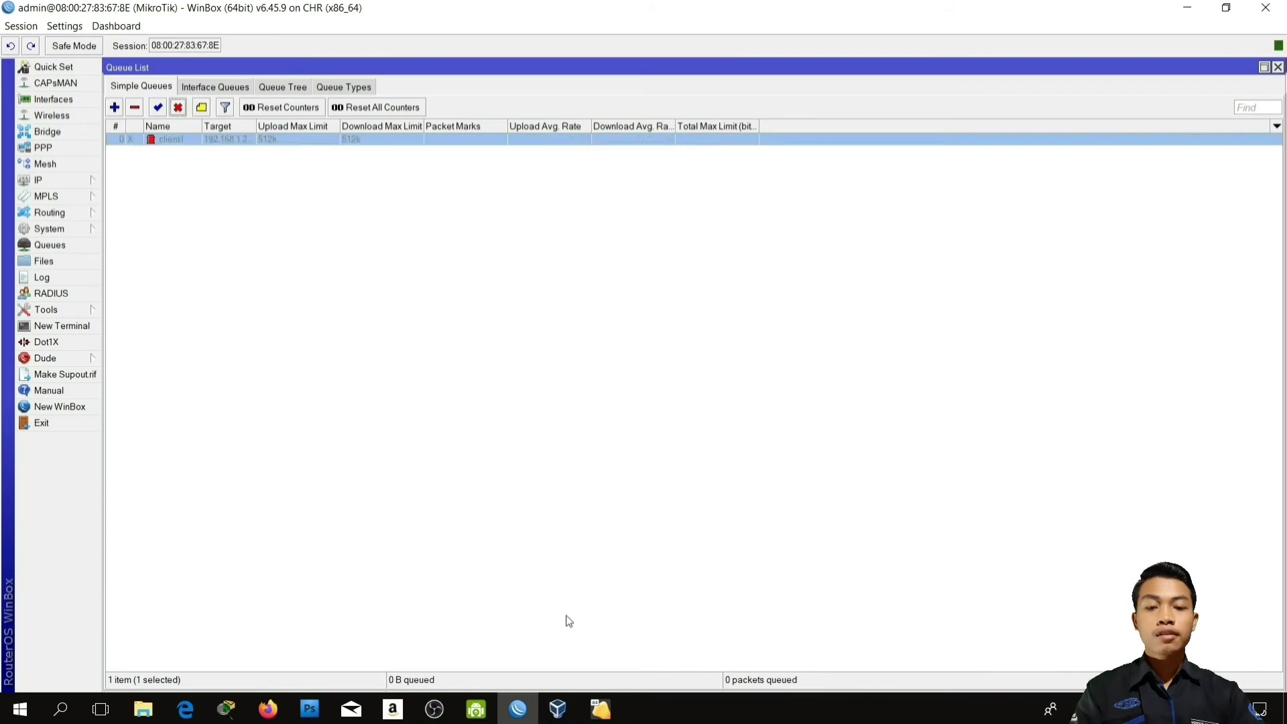
Step: Return to the Windows 7 client and rerun the CBN speed test with the client1 queue disabled
left_click(603, 708)
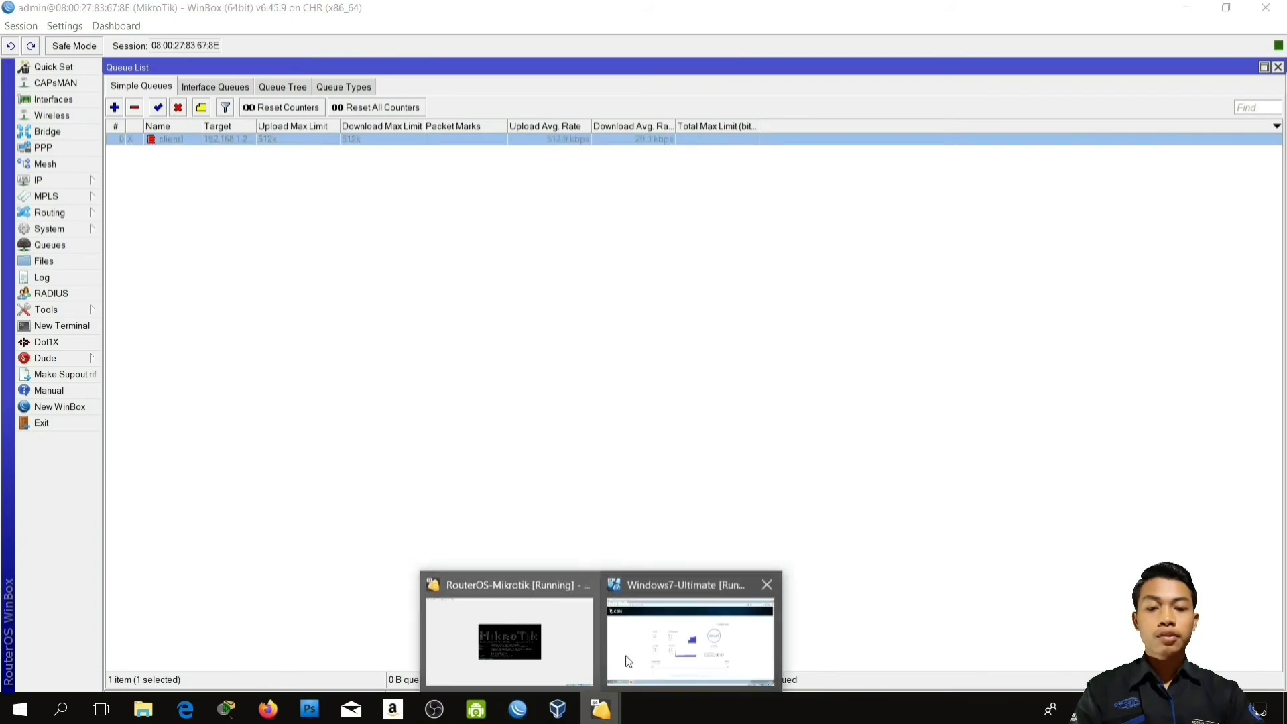
left_click(689, 630)
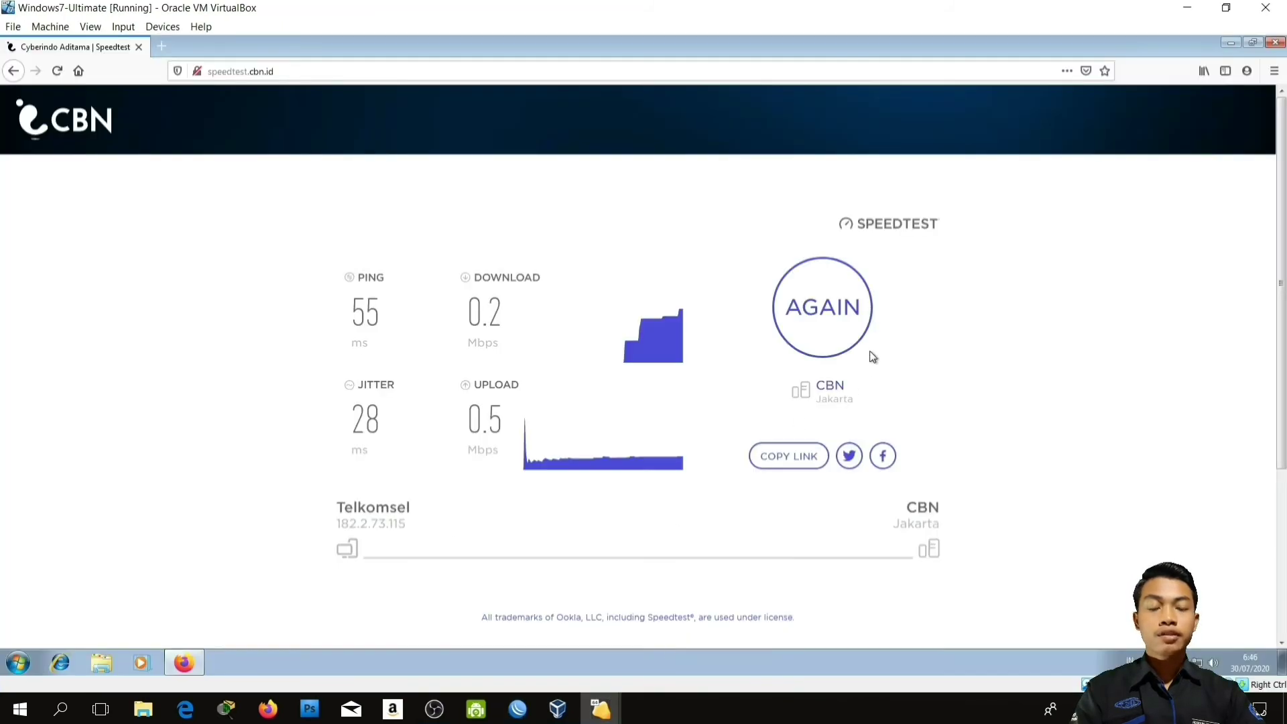
left_click(852, 310)
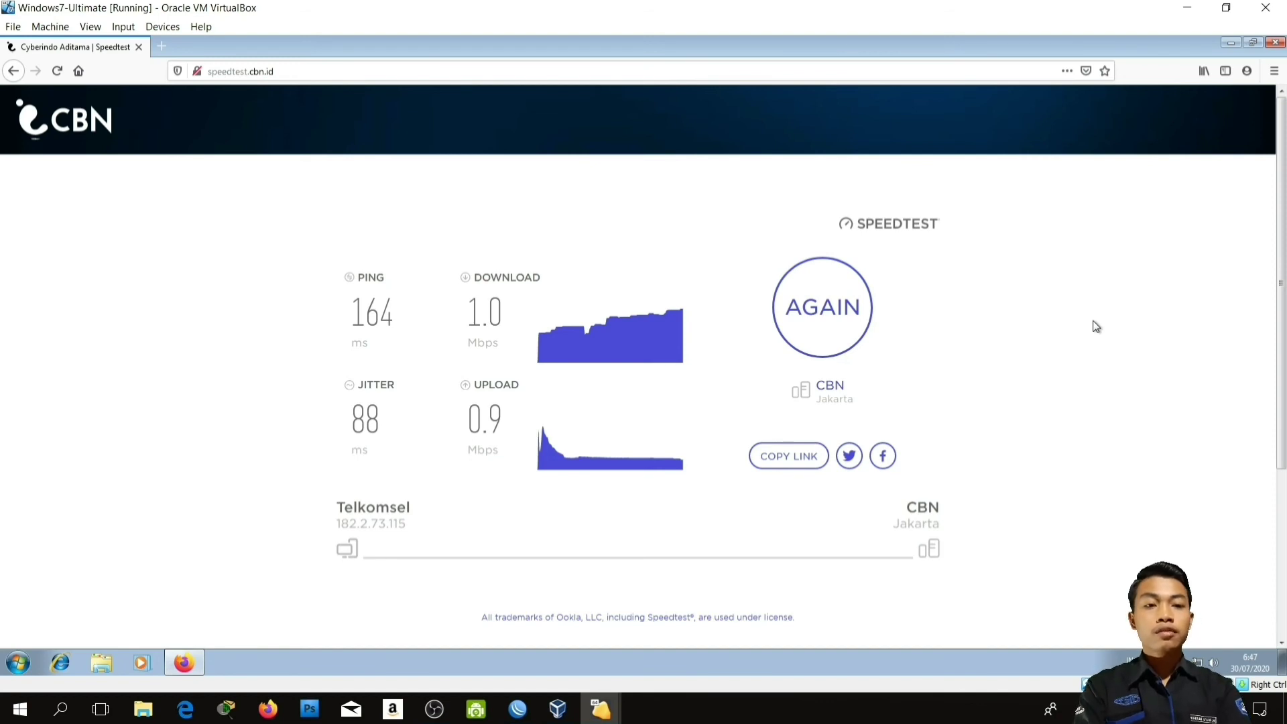
Step: Switch to WinBox and re-enable the client1 simple queue
left_click(522, 711)
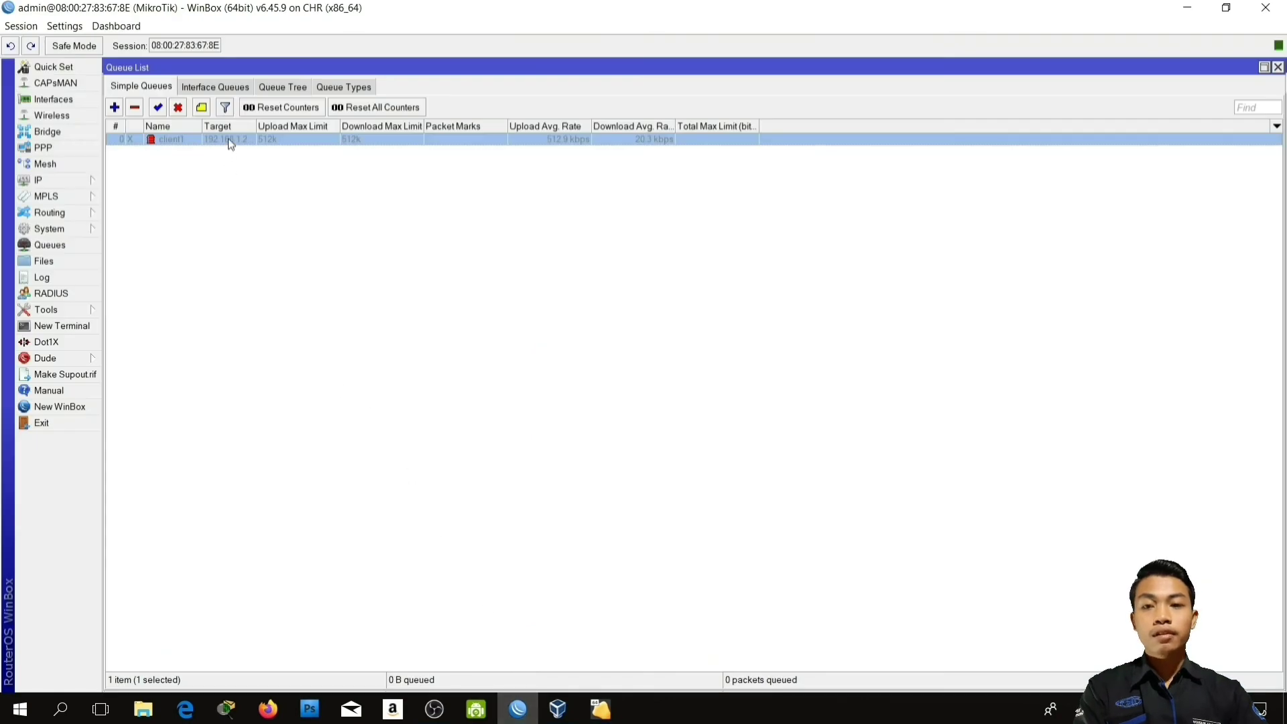
left_click(155, 108)
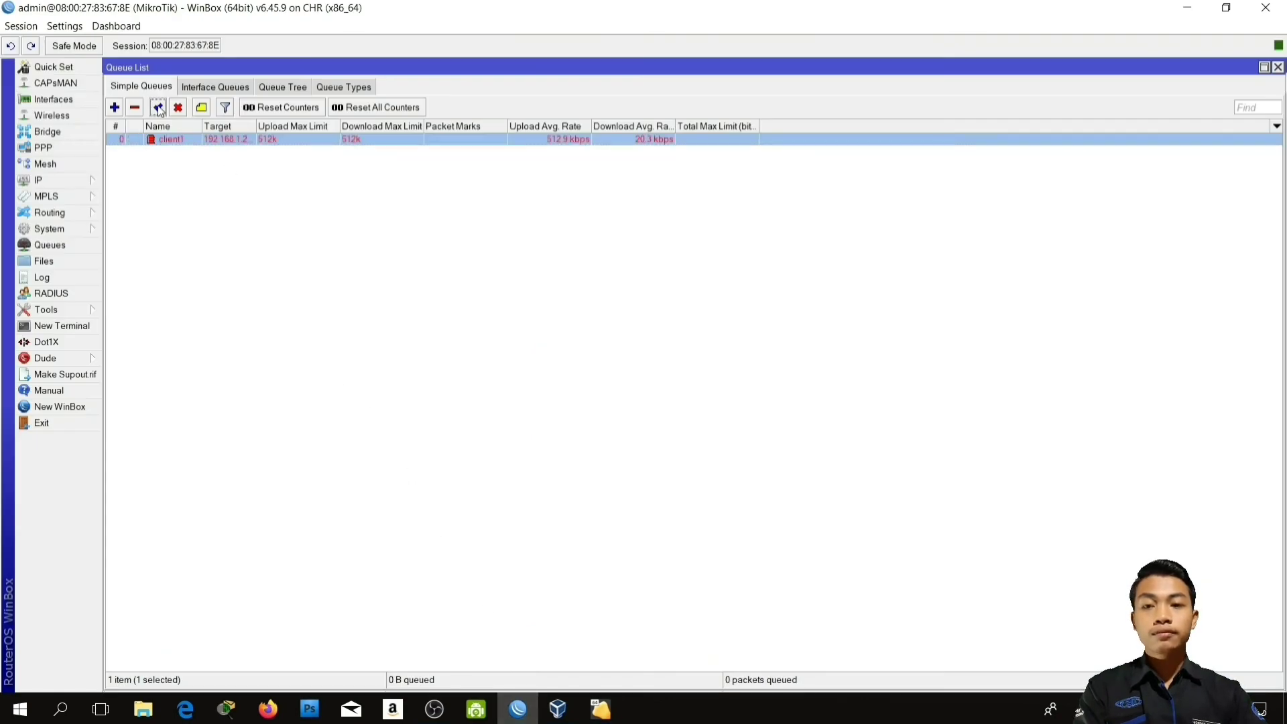
Step: Return to the Windows 7 client and run the CBN speed test twice more with the client1 queue enabled
left_click(600, 709)
mouse_move(601, 708)
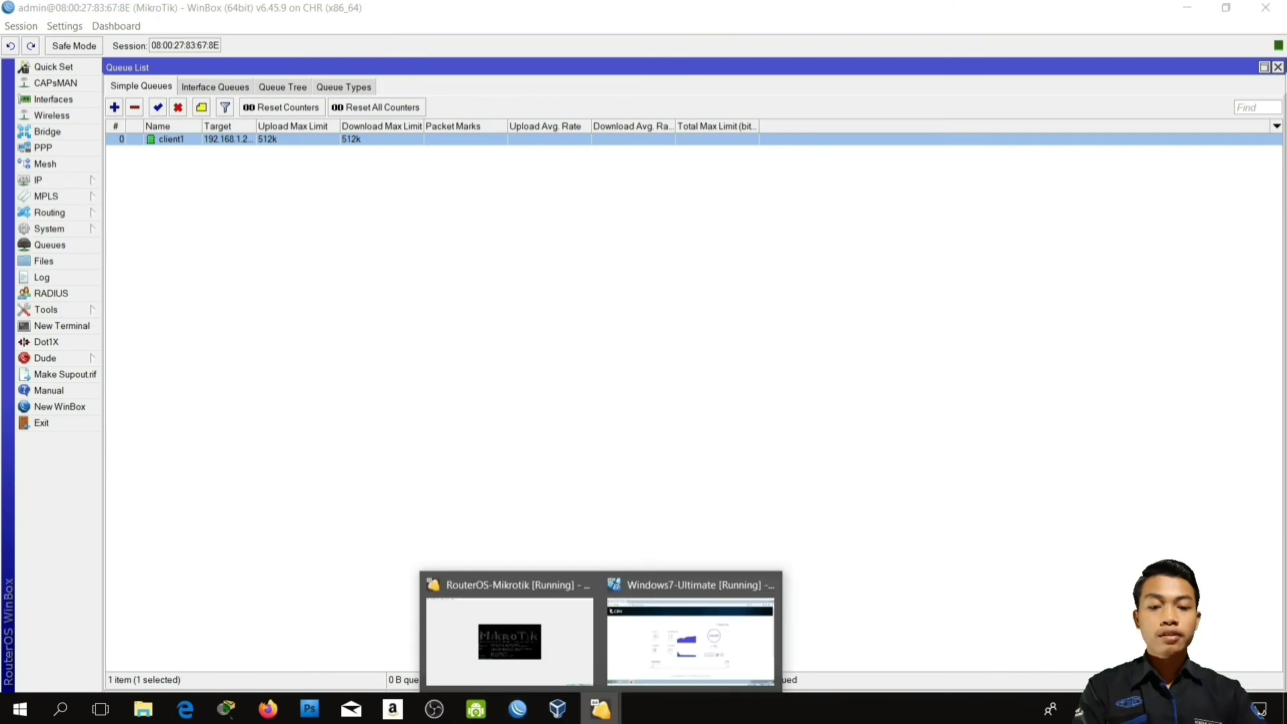
left_click(690, 636)
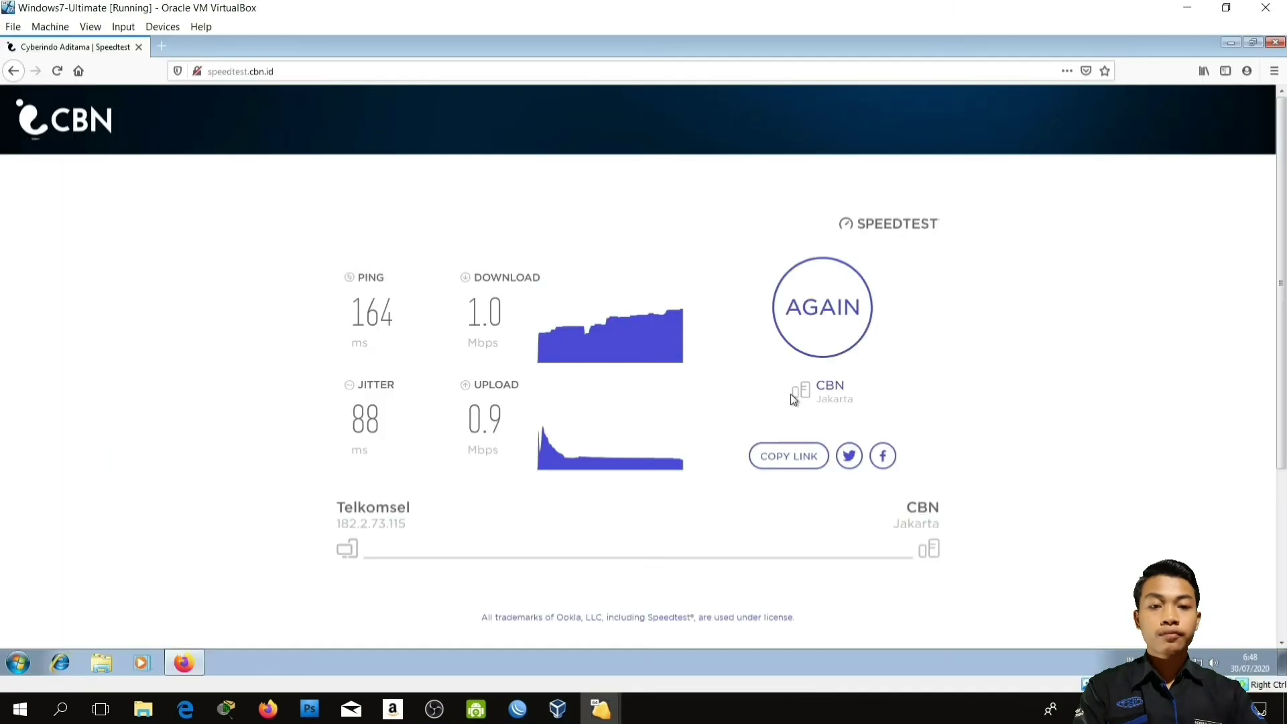
left_click(835, 302)
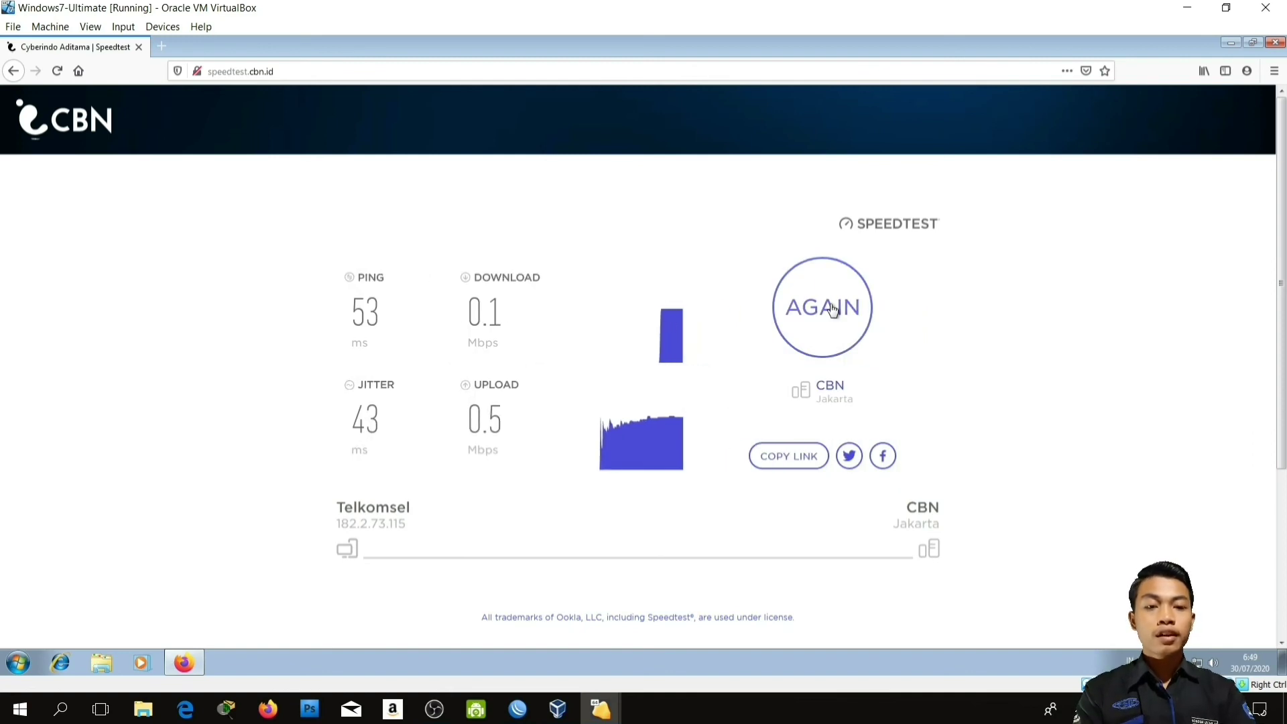
left_click(831, 309)
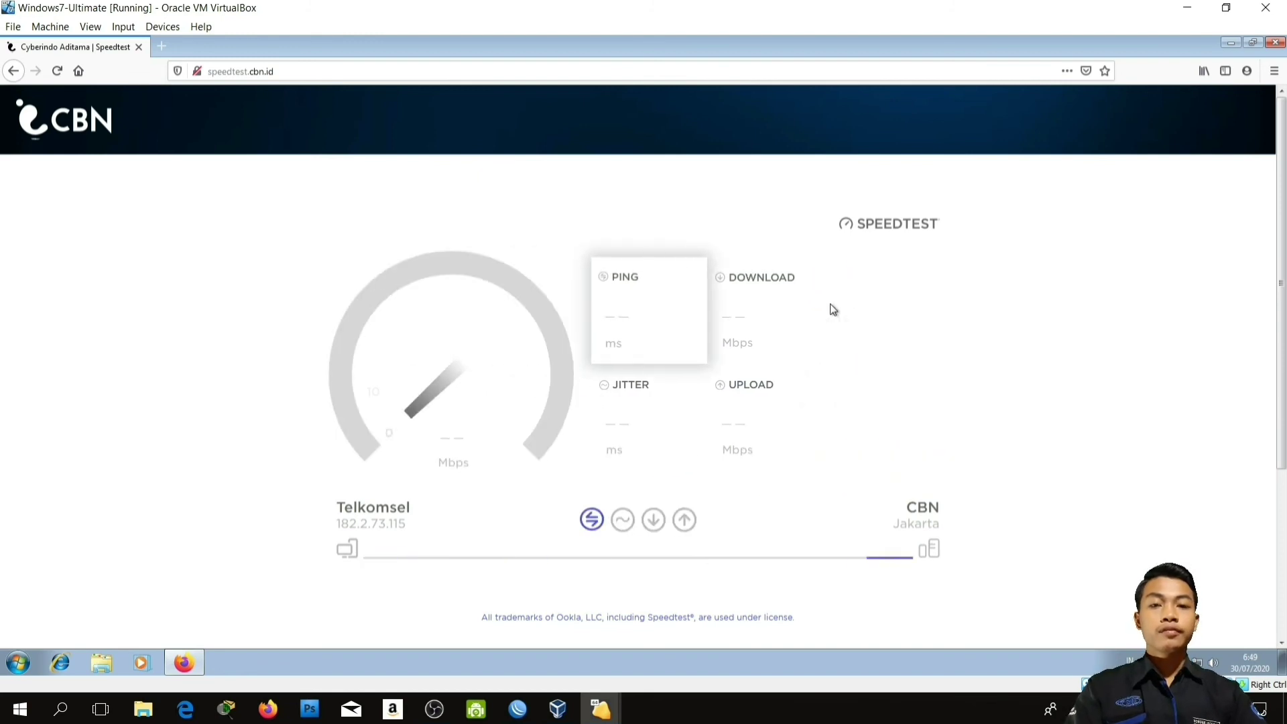